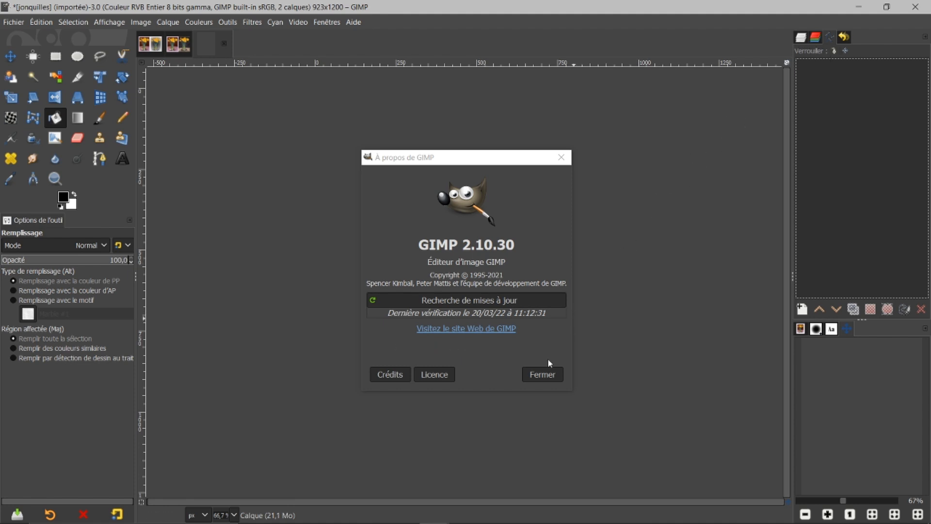
# - Close the About window and check the brush list by trying a Cross Hatch Scatter brush, ending on 2. Hardness 075
pyautogui.click(543, 375)
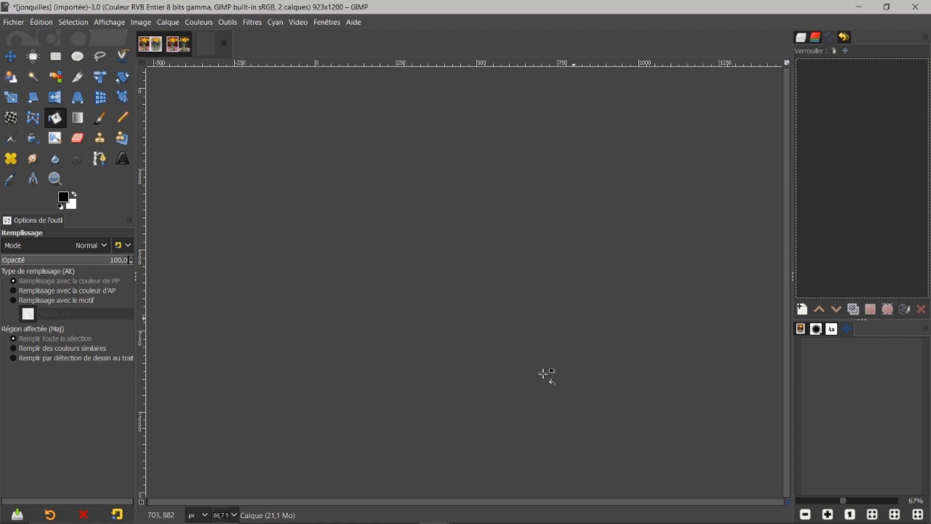
pyautogui.click(816, 328)
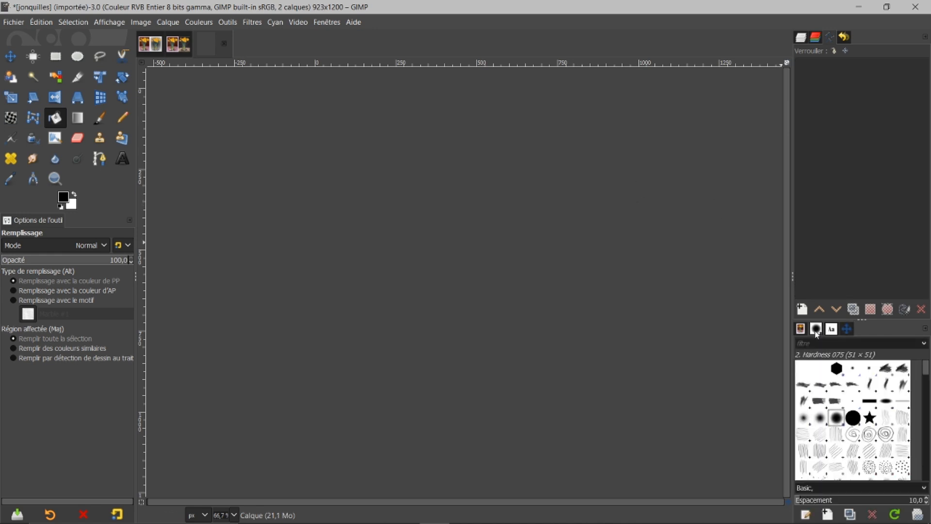
pyautogui.click(887, 420)
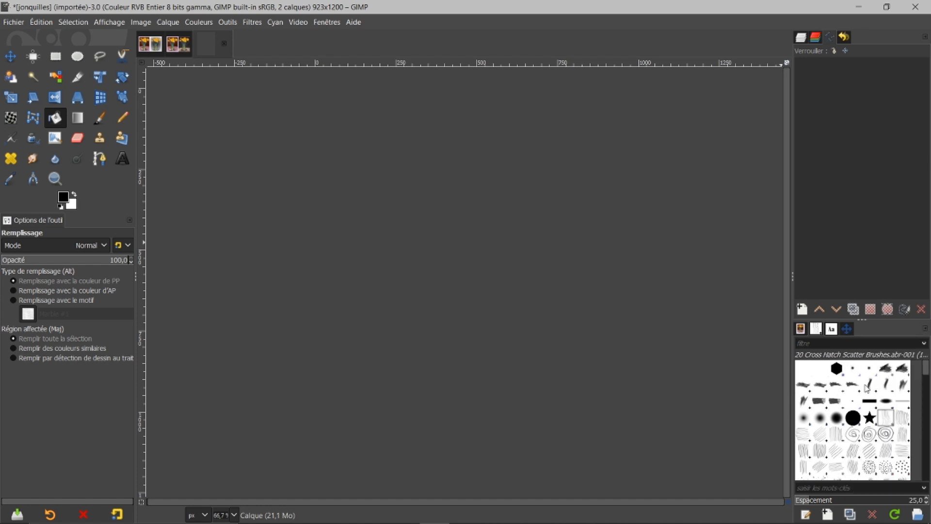
pyautogui.click(836, 418)
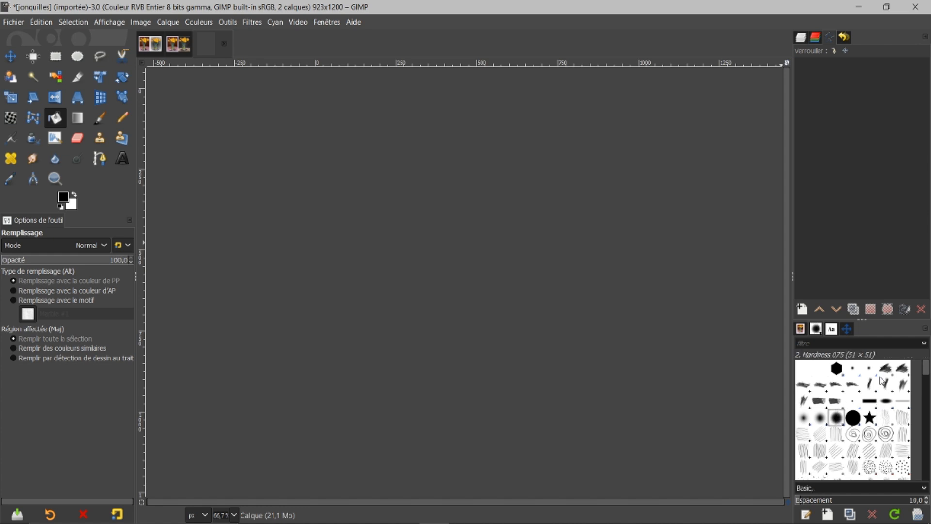
pyautogui.click(847, 330)
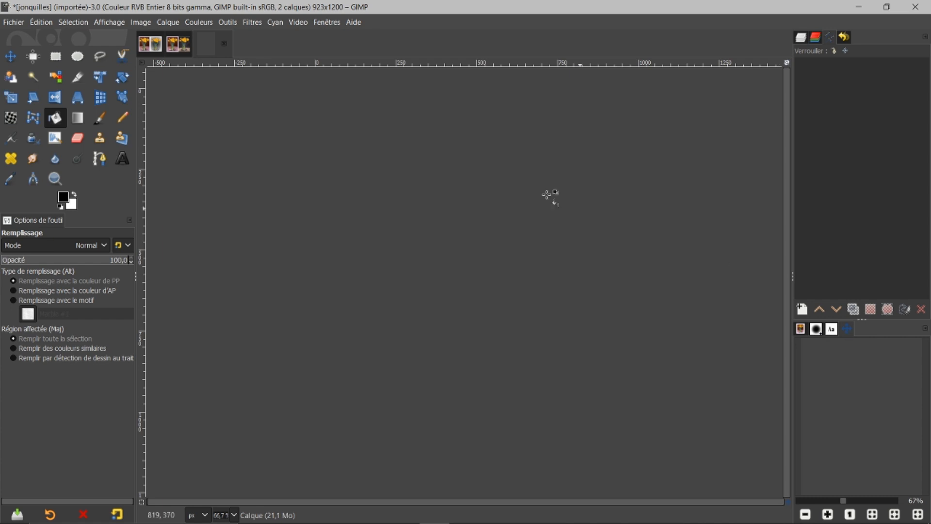
# - Display the brush folder locations in the preferences
pyautogui.click(40, 22)
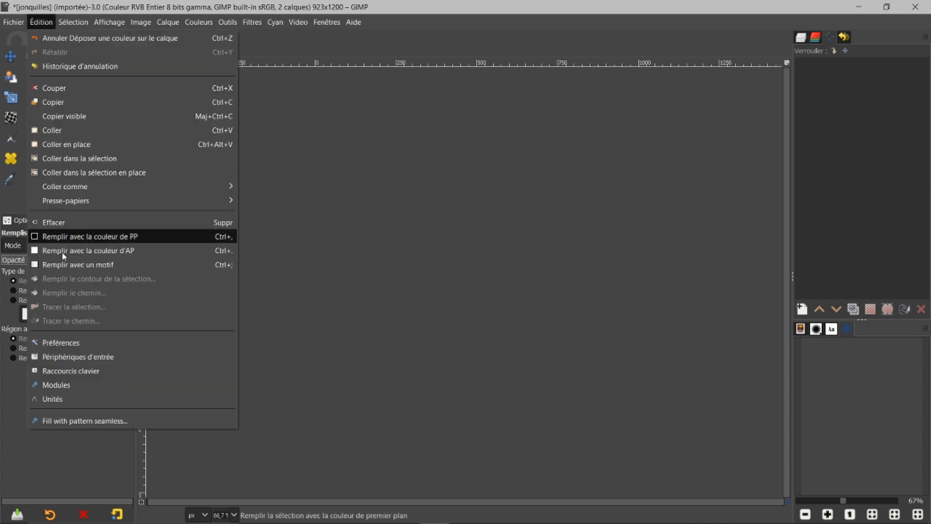
pyautogui.click(67, 344)
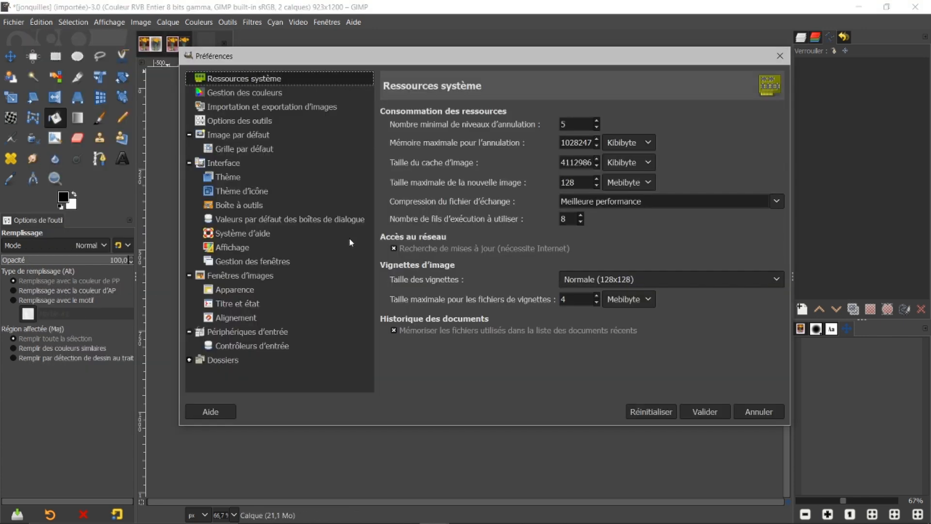
pyautogui.click(189, 360)
pyautogui.scroll(-1, 262, 307)
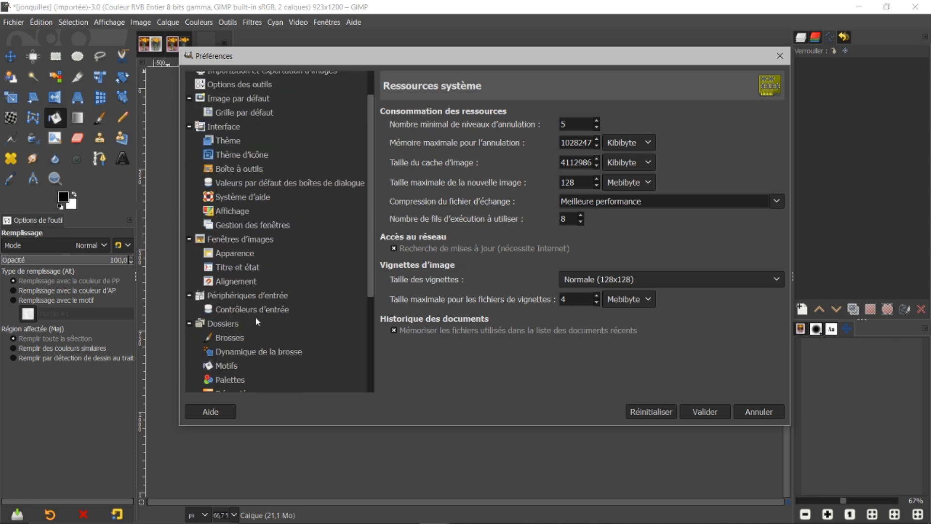
pyautogui.click(219, 338)
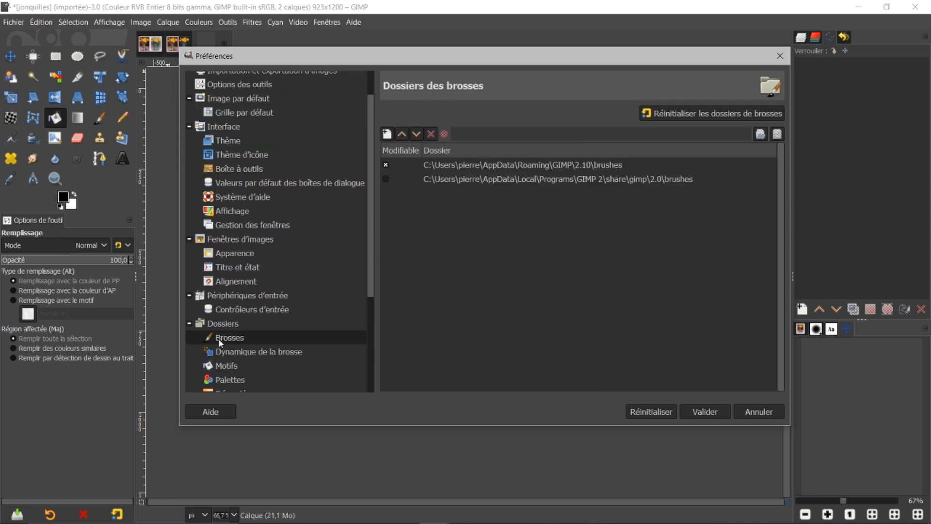
# - Open the GIMP 2\share\gimp\2.0\brushes folder in the file manager, examine its contents, and close it and the preferences
pyautogui.click(455, 179)
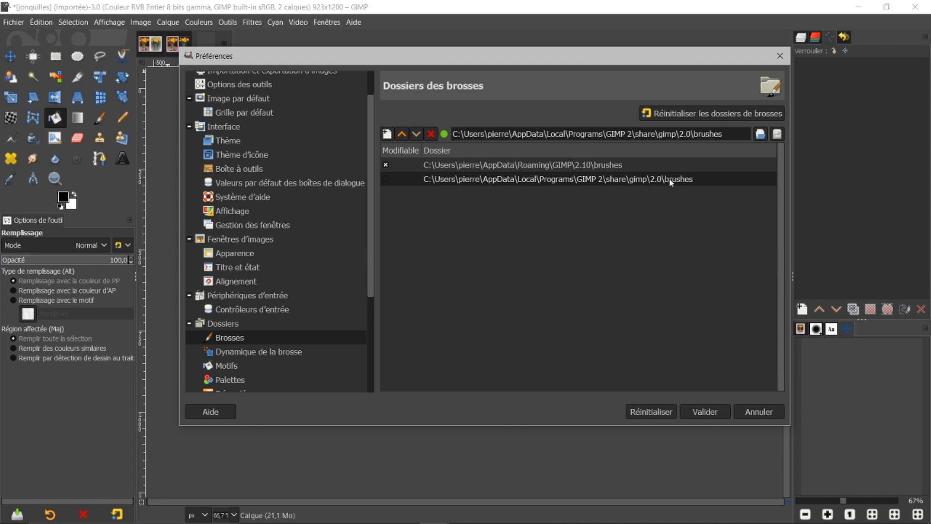
pyautogui.click(777, 134)
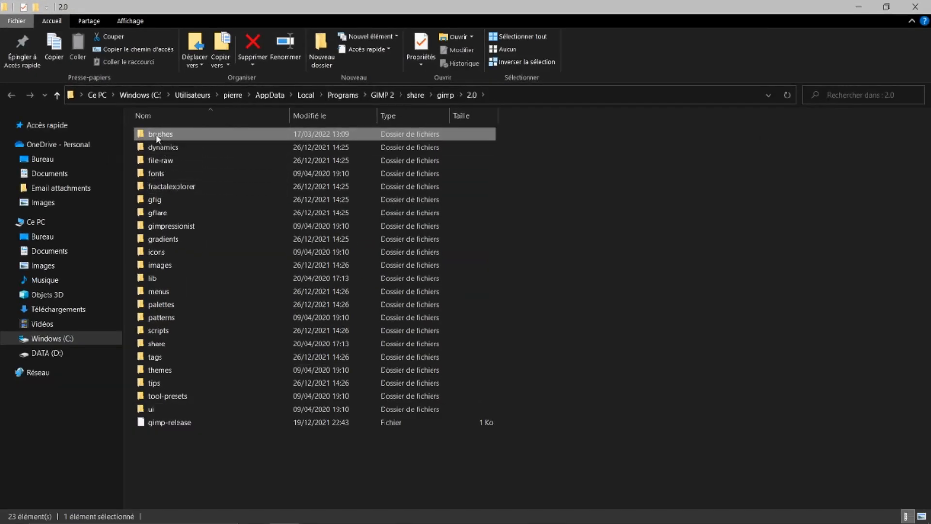
pyautogui.doubleClick(156, 137)
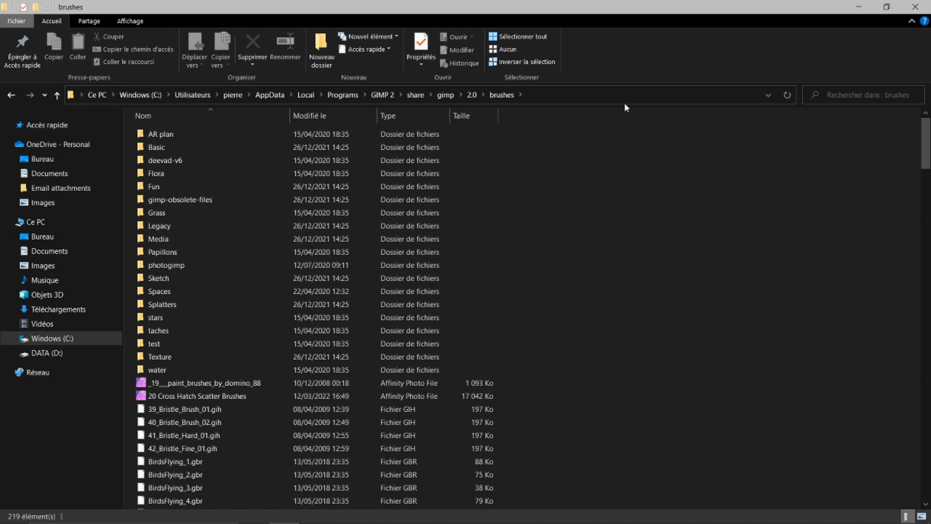
pyautogui.click(913, 10)
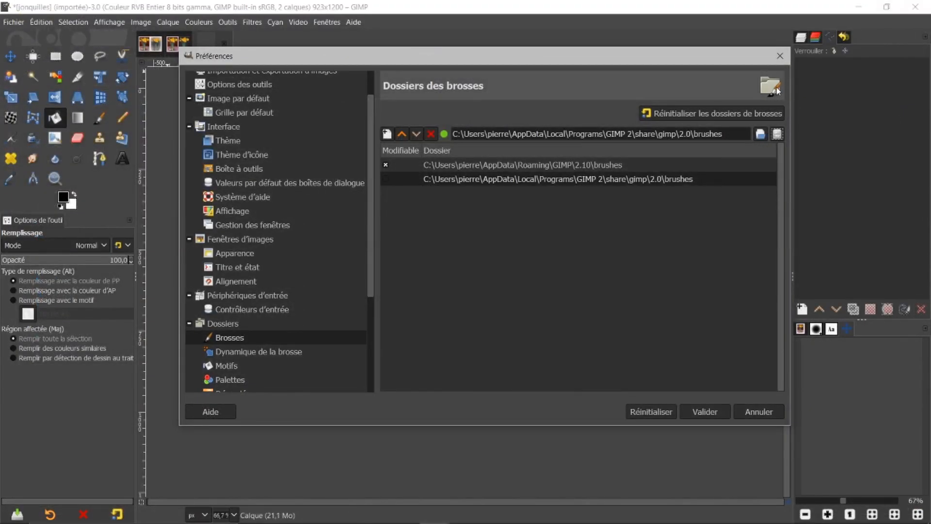
pyautogui.click(780, 56)
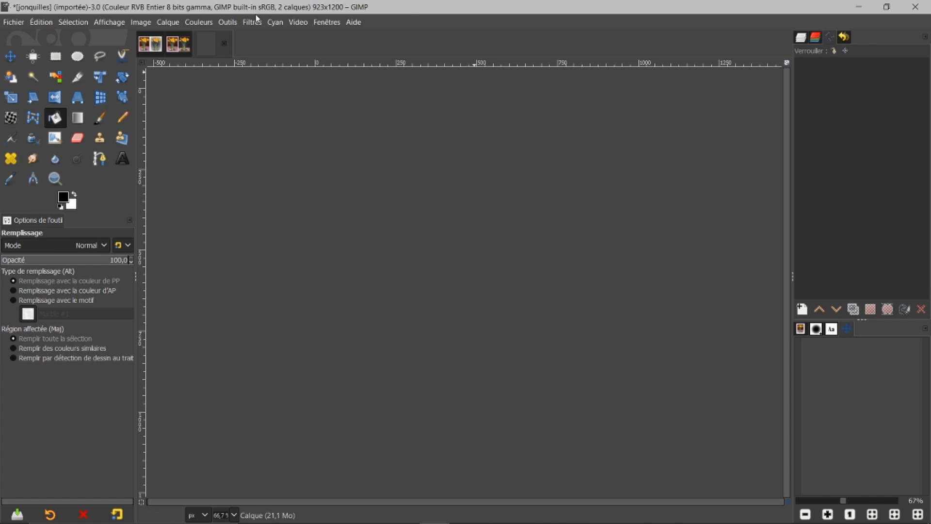
# - Hide the Calque layer and make jonquilles.jpg the active layer
pyautogui.click(801, 39)
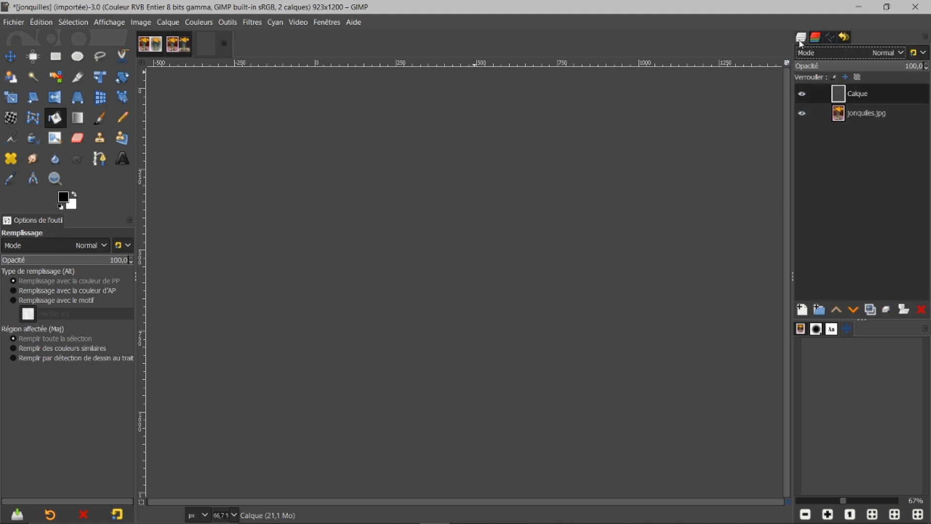
pyautogui.click(802, 94)
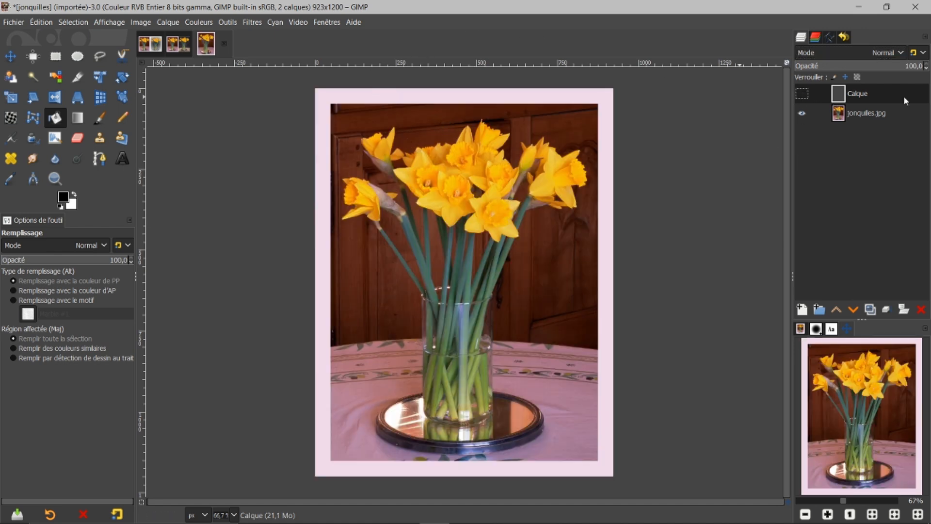
pyautogui.click(844, 112)
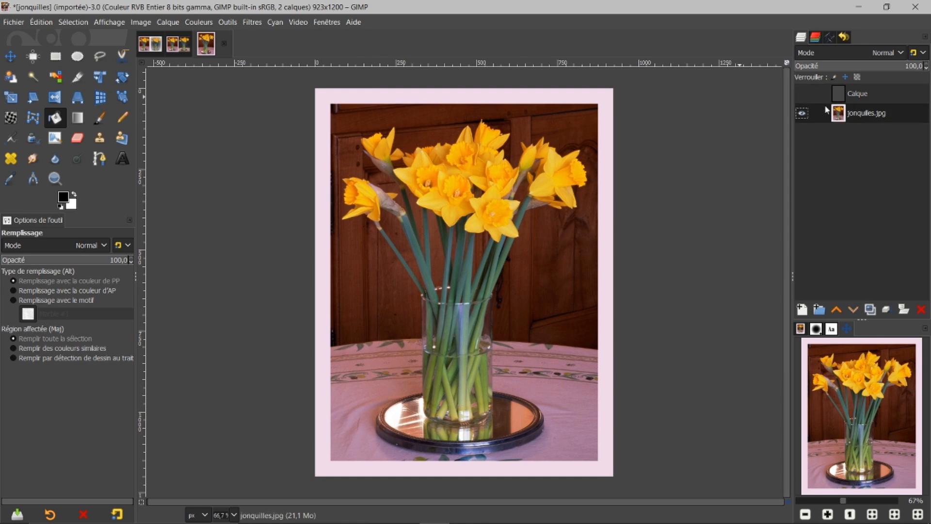
# - Turn on the display of layer boundaries and delete the Calque layer
pyautogui.click(103, 23)
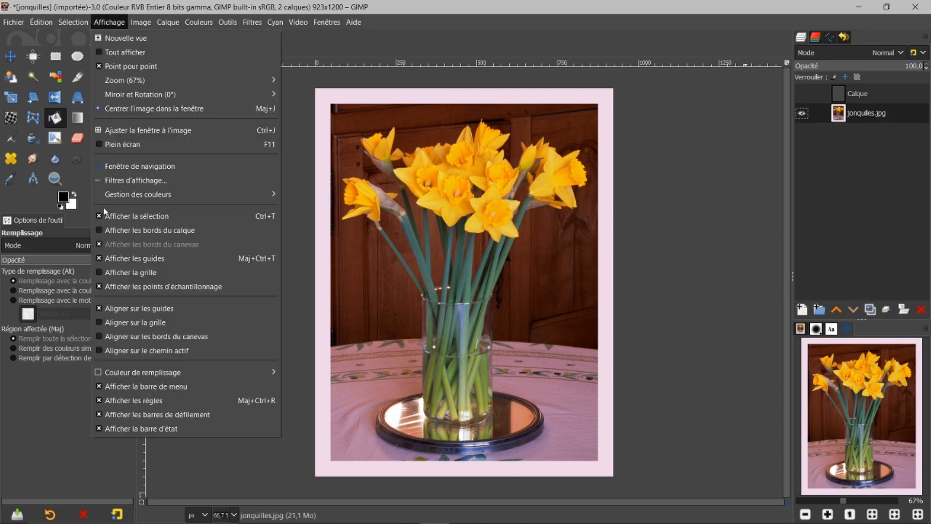
pyautogui.click(102, 230)
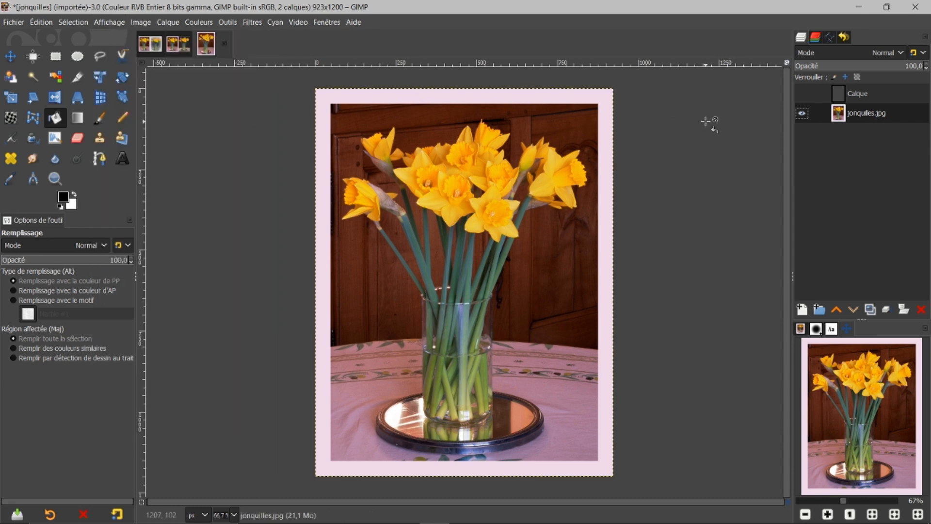
pyautogui.click(844, 100)
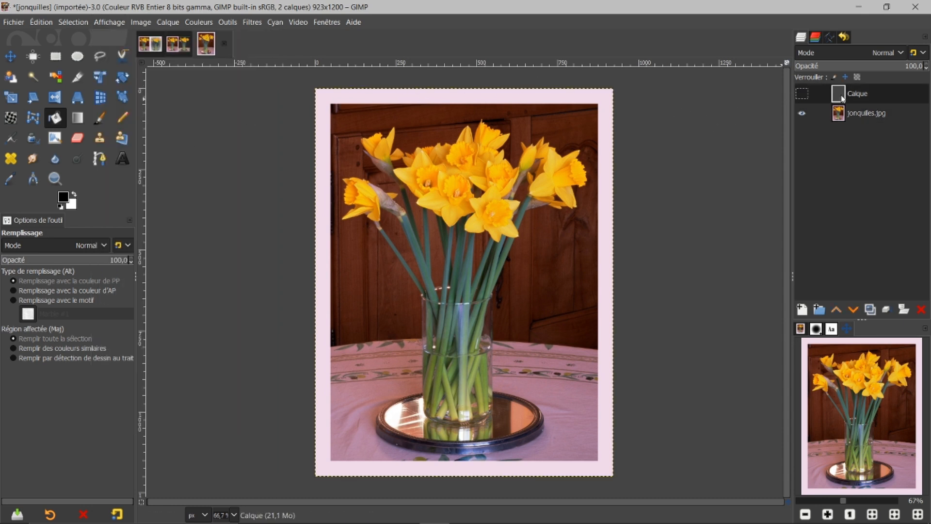
pyautogui.click(921, 307)
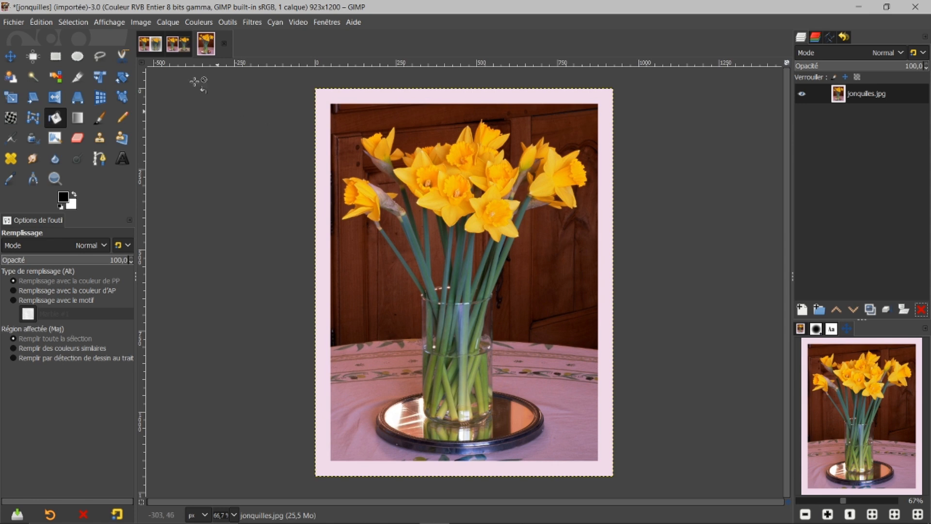
# - View the example images jonquilles2 and jonquilles4 and return to the jonquilles image
pyautogui.click(151, 44)
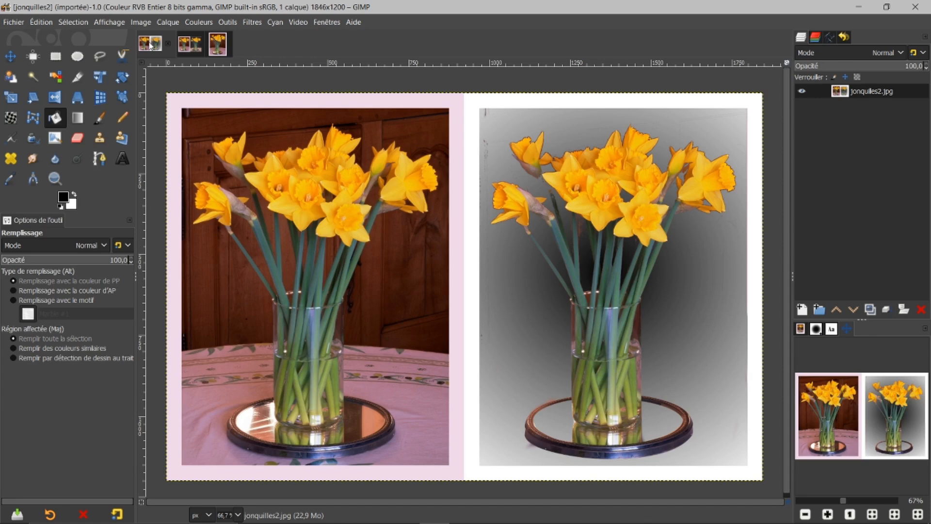
pyautogui.click(187, 47)
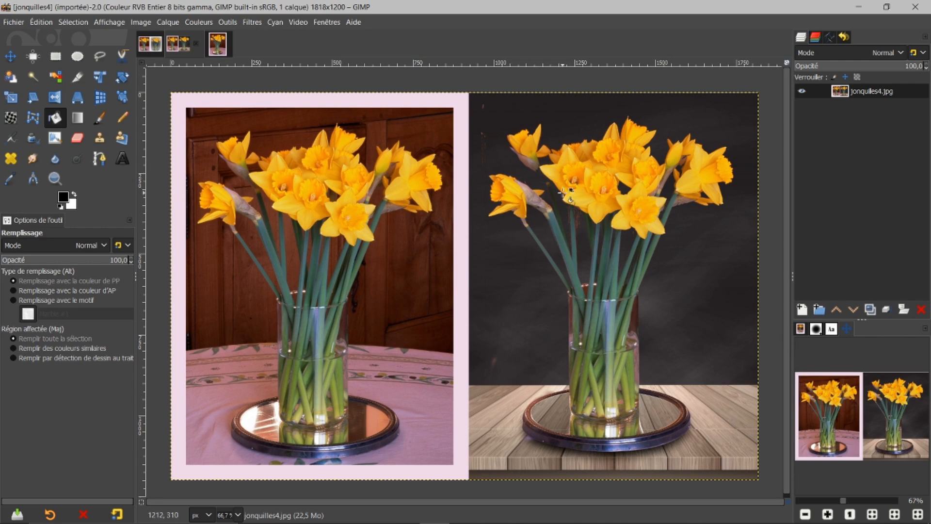
pyautogui.click(218, 48)
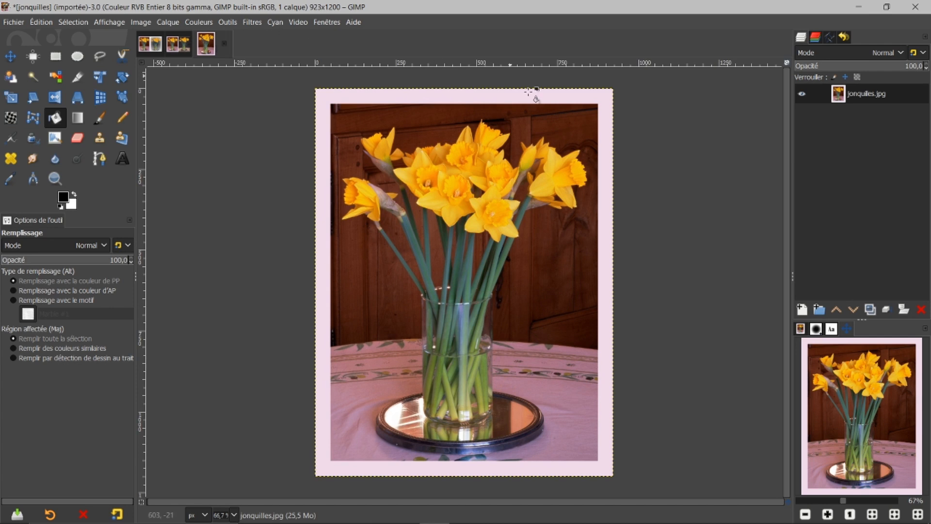
# - Duplicate the jonquilles.jpg layer and import the path from verre support.svg
pyautogui.click(871, 309)
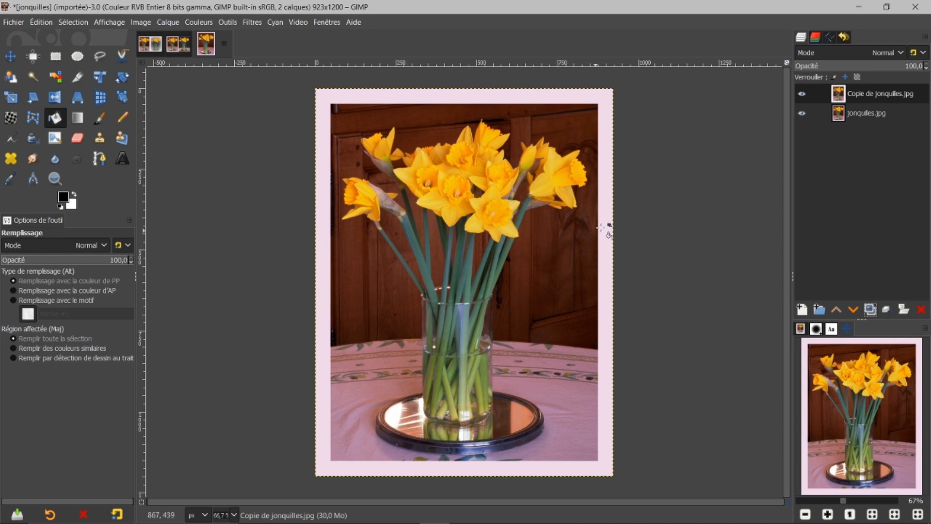
pyautogui.click(831, 38)
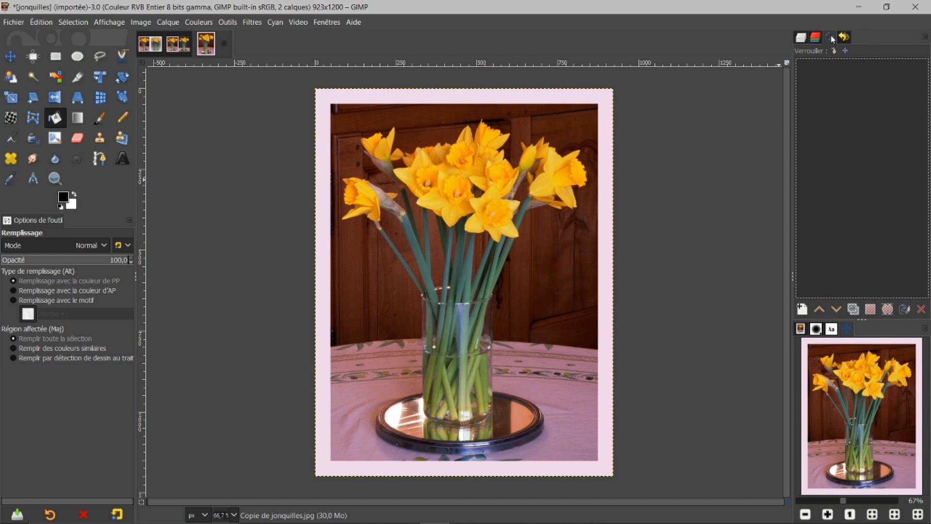
pyautogui.rightClick(843, 154)
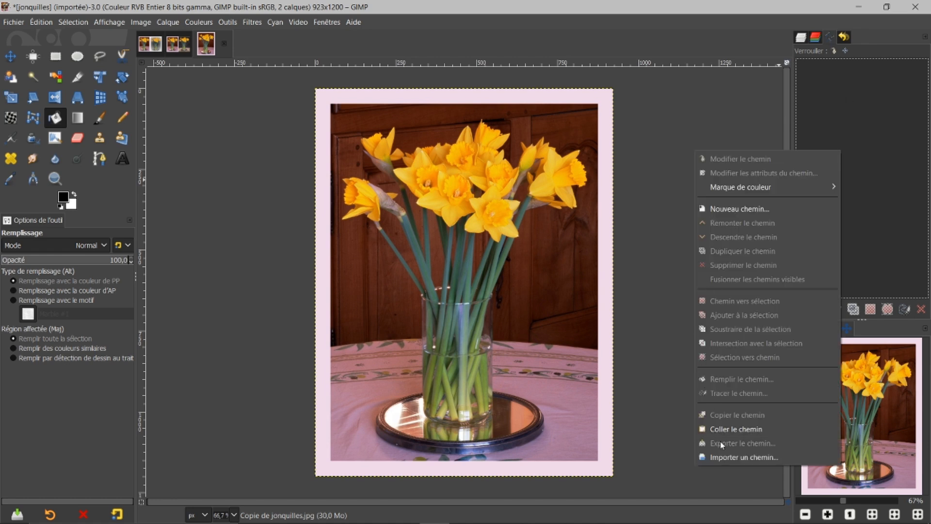
pyautogui.click(718, 456)
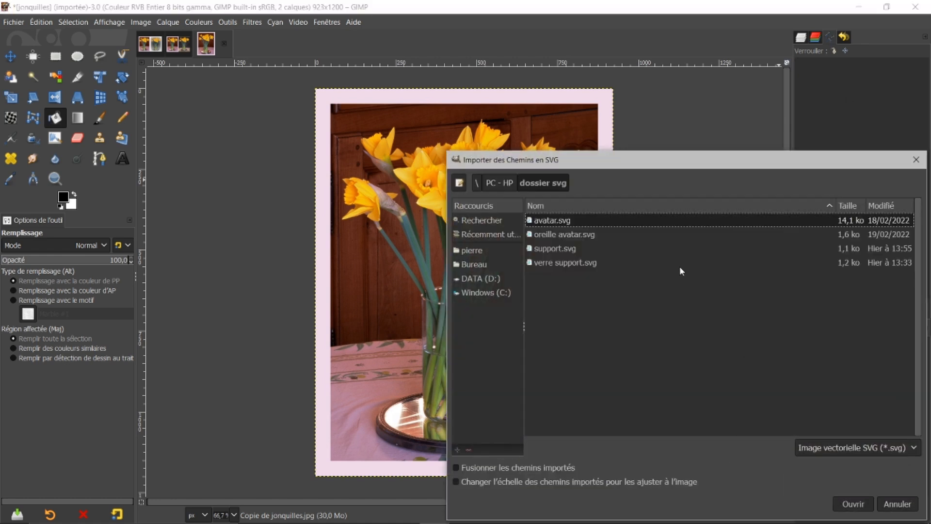
pyautogui.click(563, 264)
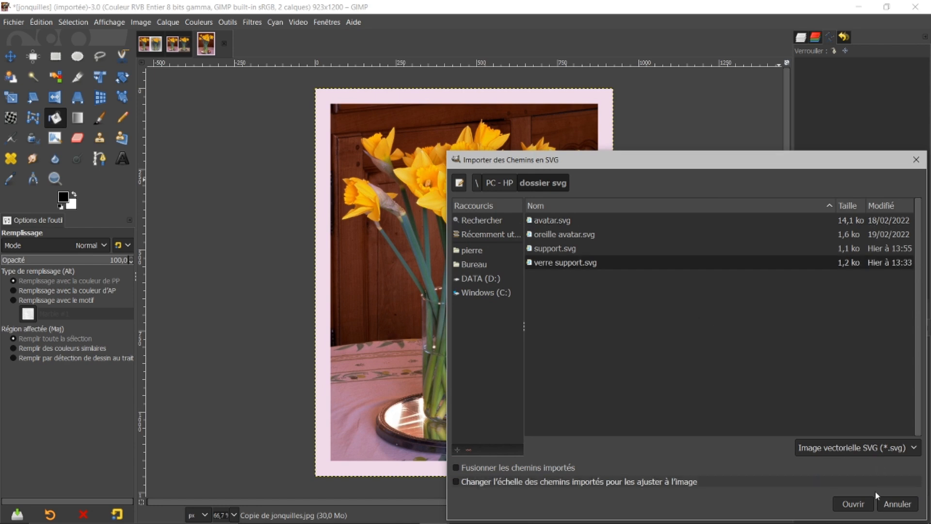
pyautogui.click(862, 505)
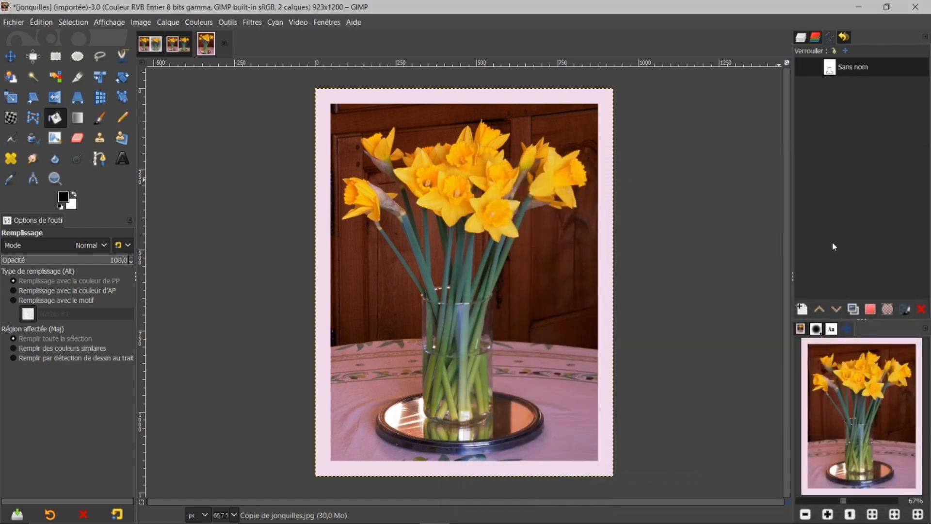
# - Check the imported path around the glass vase and tray on the image, and convert it to a selection
pyautogui.doubleClick(829, 68)
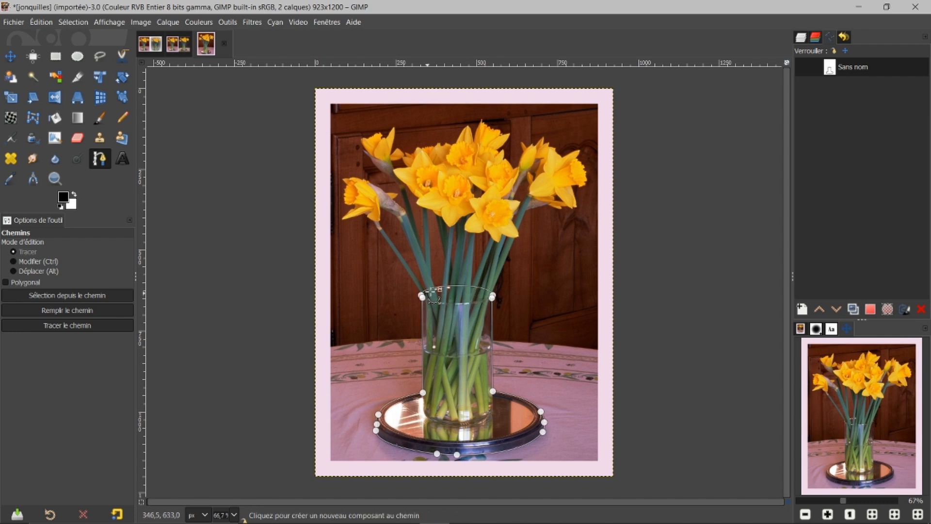
pyautogui.click(12, 59)
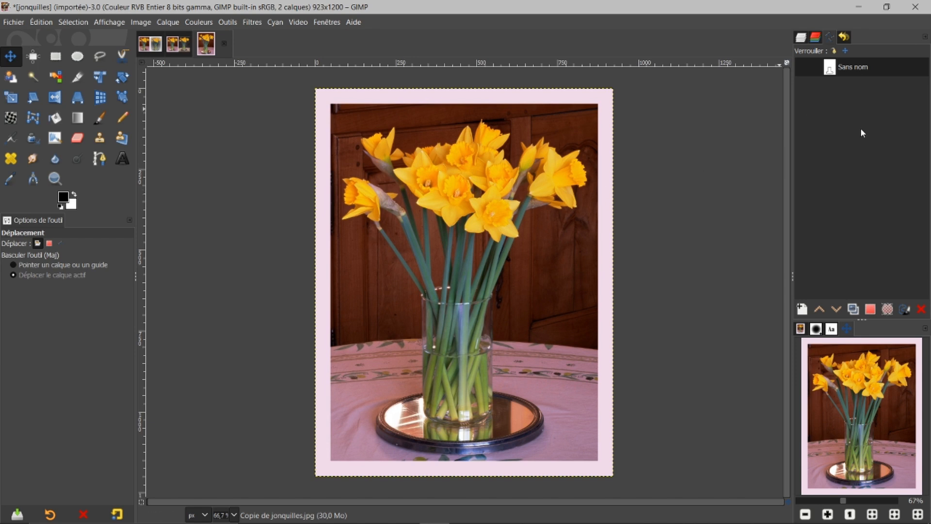
pyautogui.click(871, 309)
# - Hide the original jonquilles.jpg layer and cut the selected vase and tray out of the Copie de jonquilles.jpg layer
pyautogui.click(801, 38)
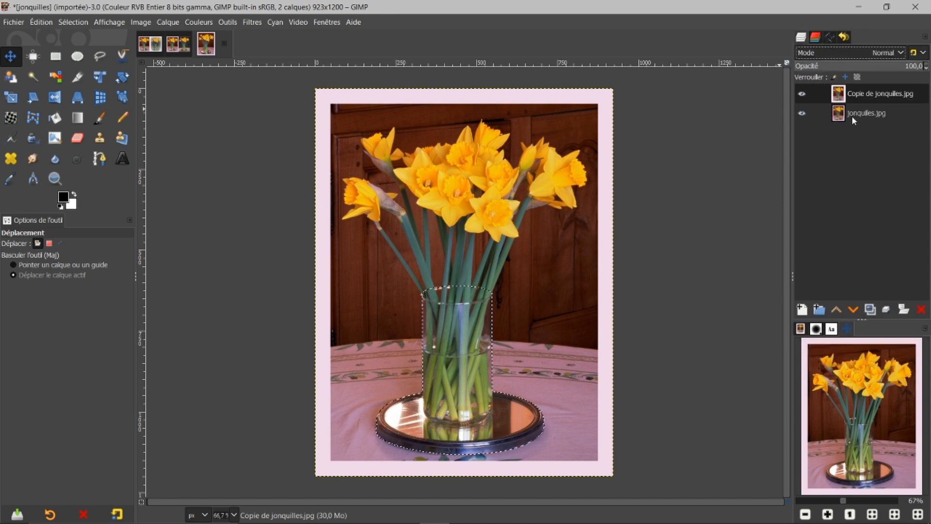
pyautogui.click(801, 114)
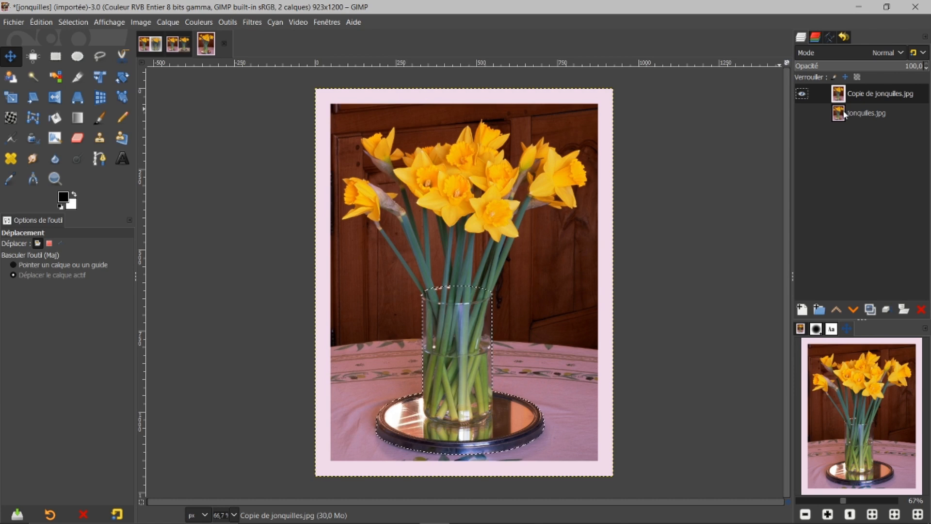
pyautogui.hotkey('ctrl', 'x')
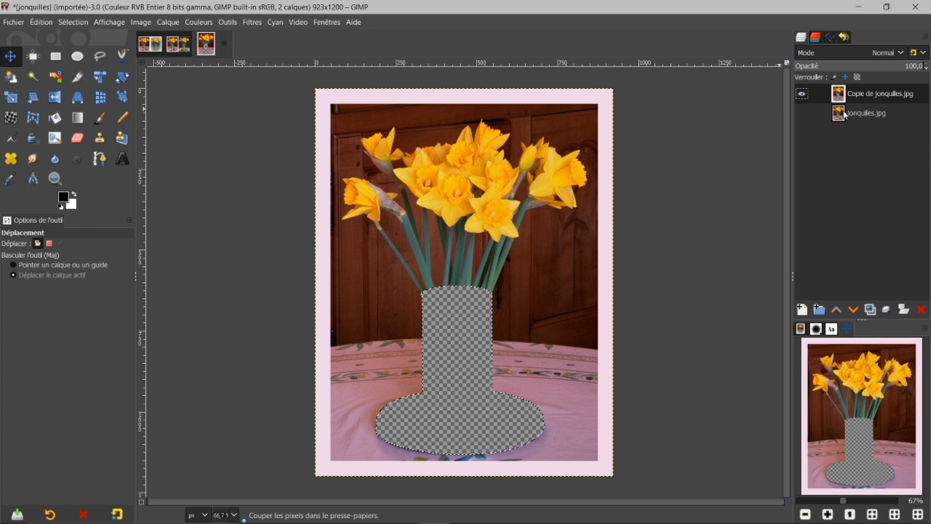
# - Paste the cut vase and tray onto a new layer and hide it, leaving only the Copie de jonquilles.jpg layer visible
pyautogui.hotkey('ctrl', 'v')
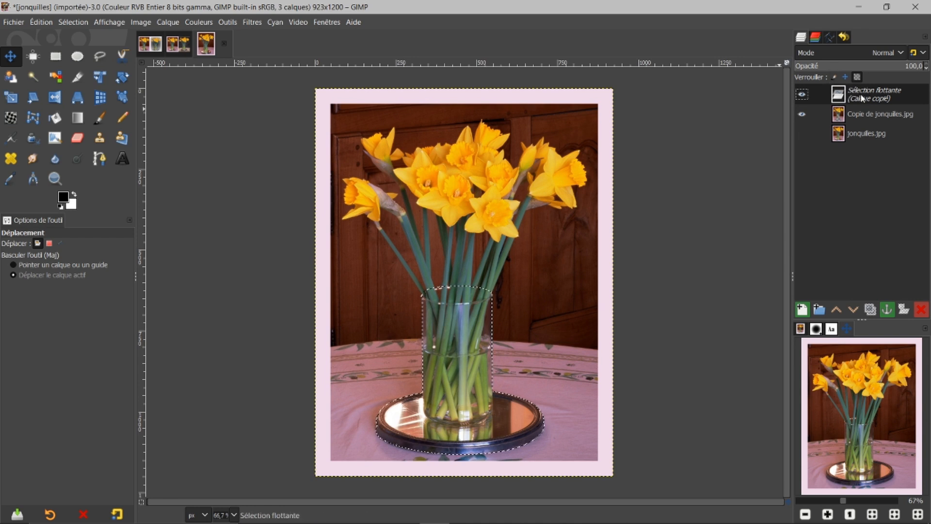
pyautogui.click(802, 310)
pyautogui.click(803, 114)
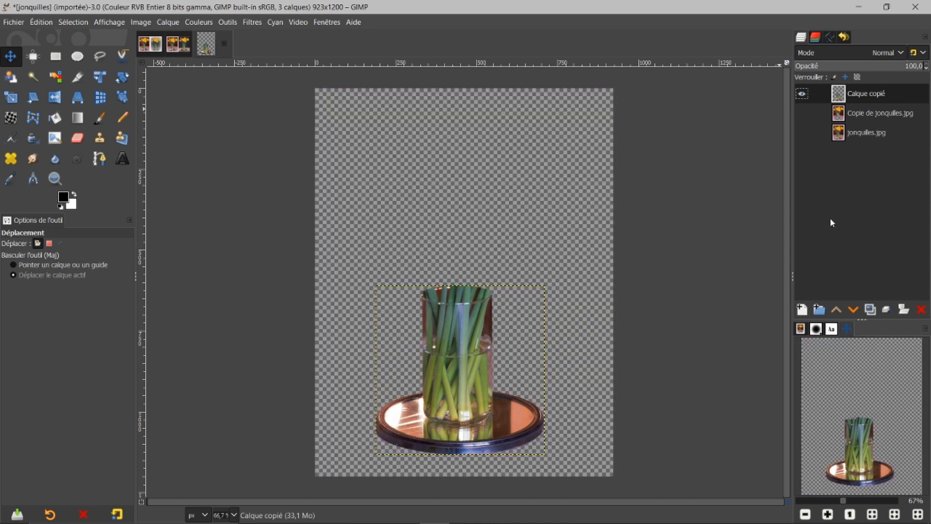
pyautogui.click(802, 113)
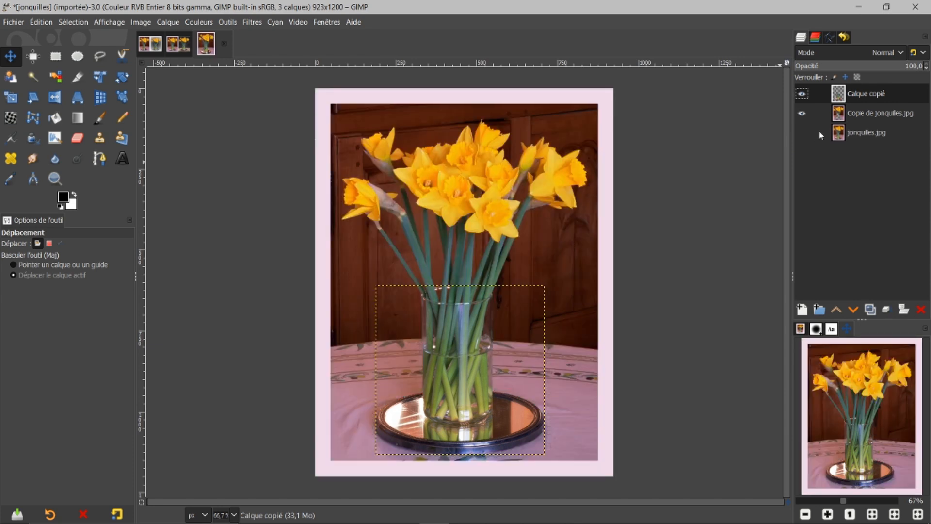
pyautogui.click(802, 95)
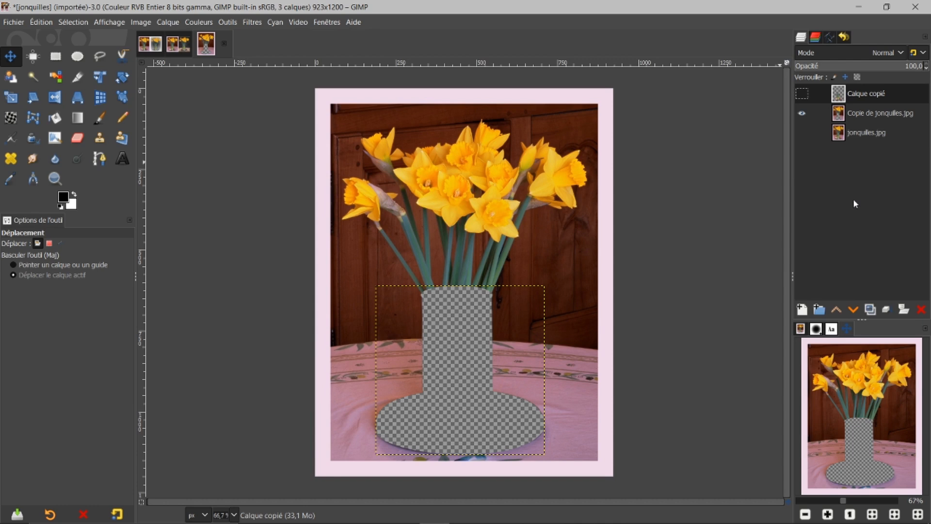
# - On the Copie de jonquilles.jpg layer, delete everything below the flowers within a rectangular selection of about 1103 × 590 px
pyautogui.click(838, 114)
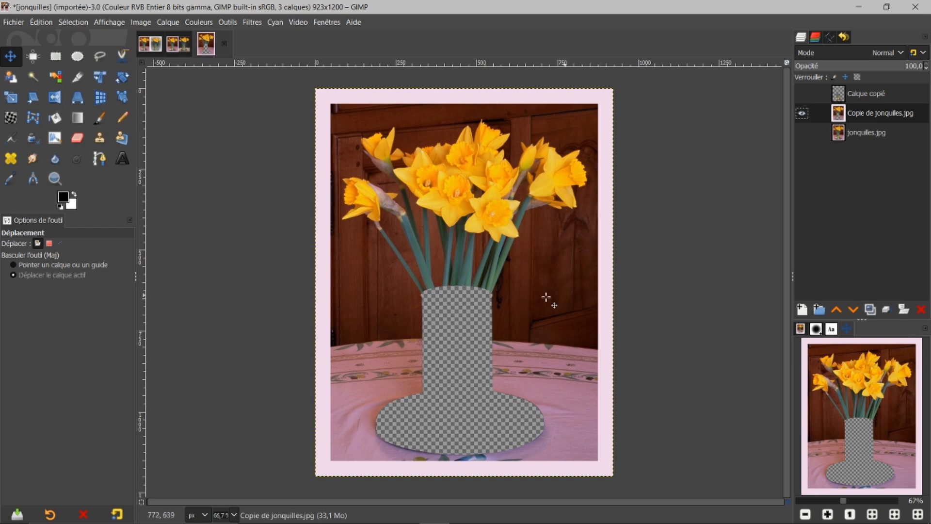
pyautogui.click(61, 59)
pyautogui.moveTo(289, 297); pyautogui.dragTo(650, 475)
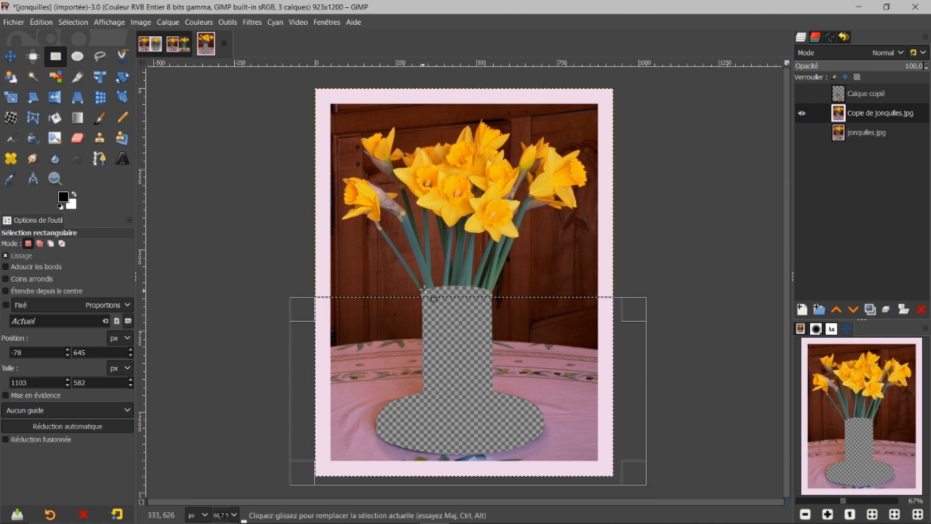
pyautogui.moveTo(445, 302); pyautogui.dragTo(443, 303)
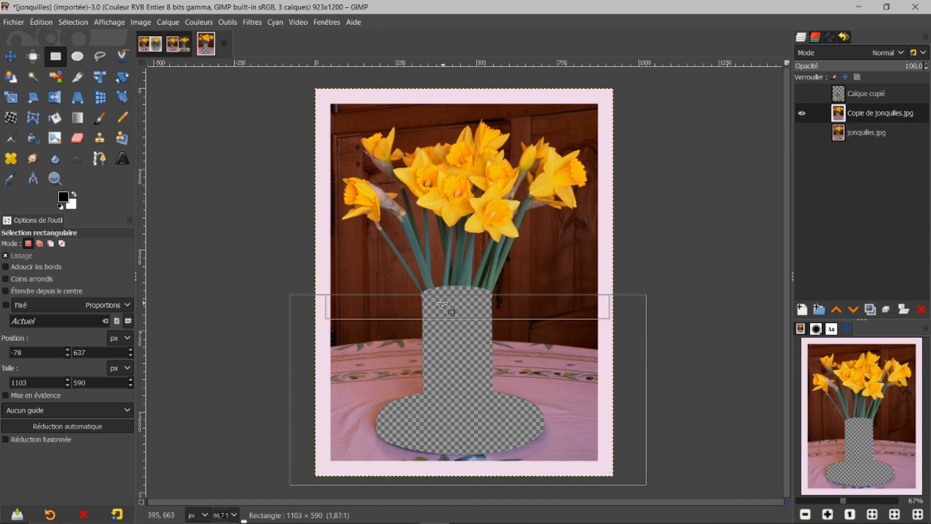
pyautogui.click(442, 305)
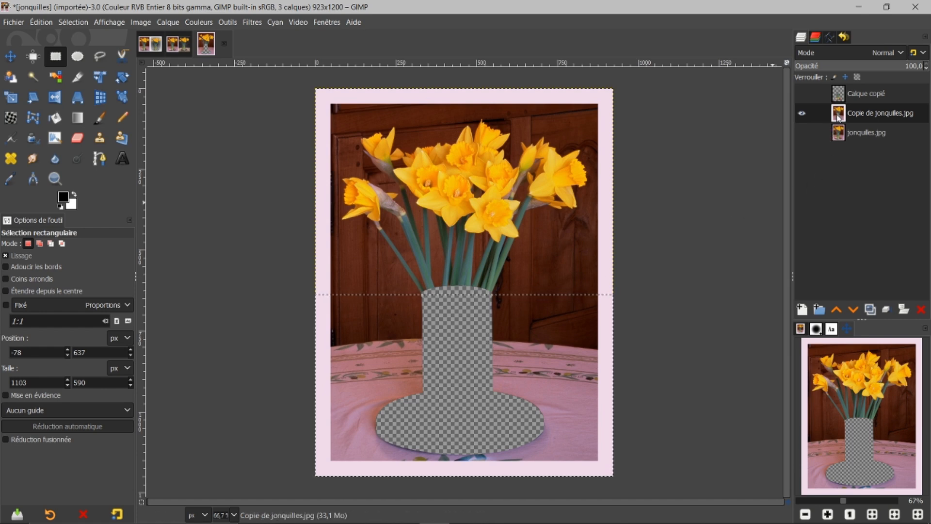
pyautogui.press('Delete')
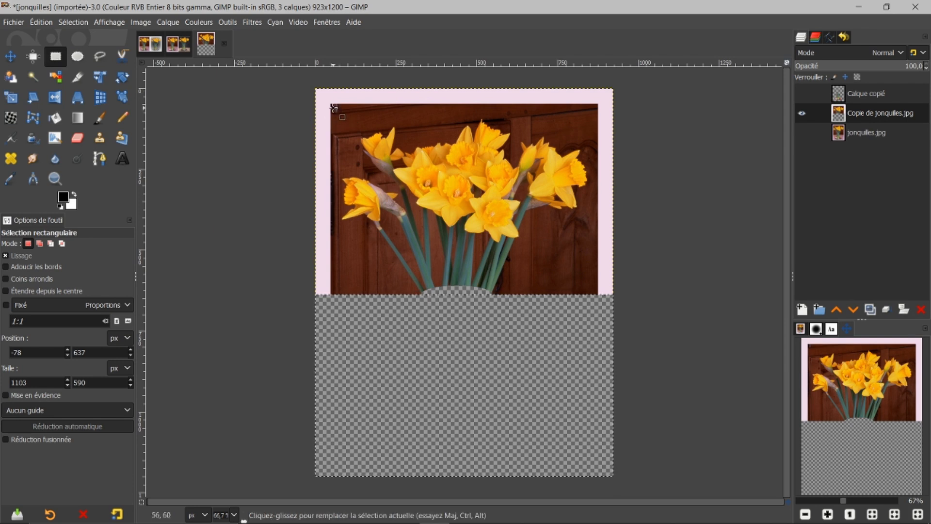
# - Delete the pink border around the flowers by inverting a rectangular selection of about 806 × 571 px inside the door background
pyautogui.moveTo(332, 107); pyautogui.dragTo(592, 292)
pyautogui.click(501, 187)
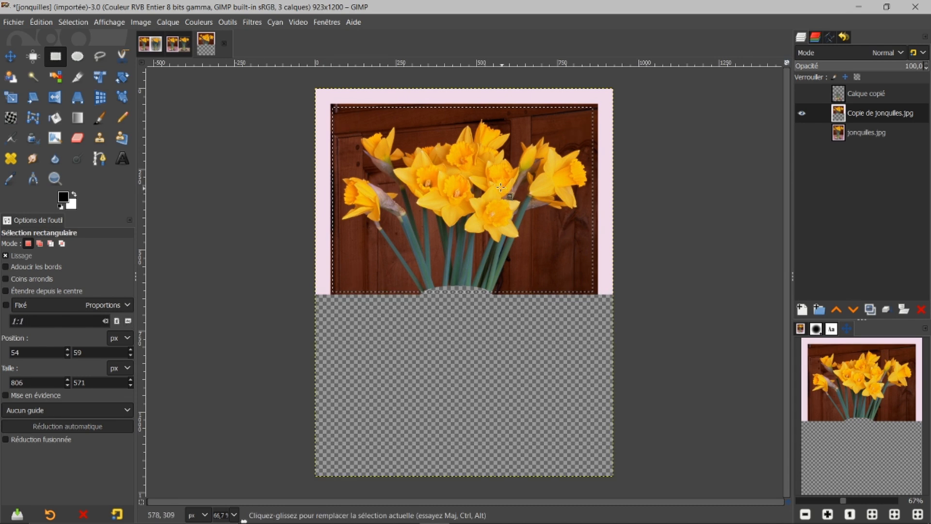
pyautogui.click(67, 25)
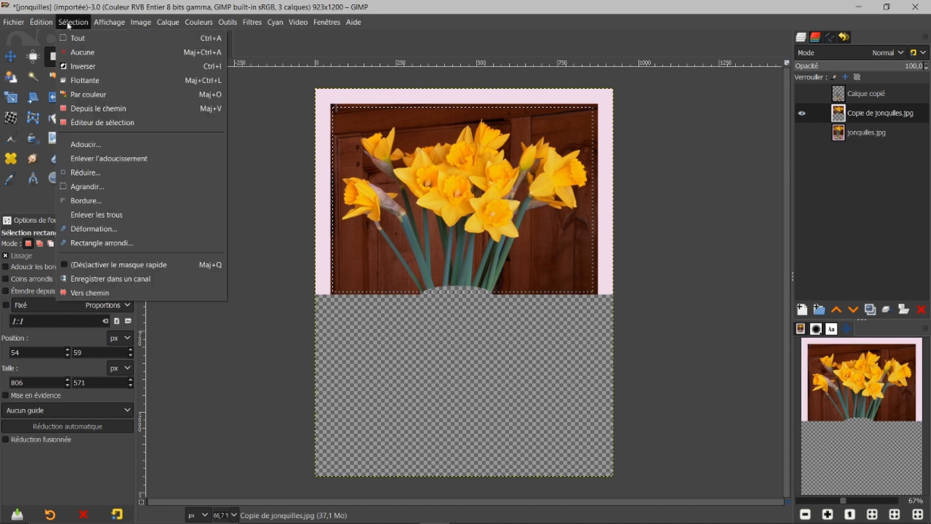
pyautogui.click(77, 69)
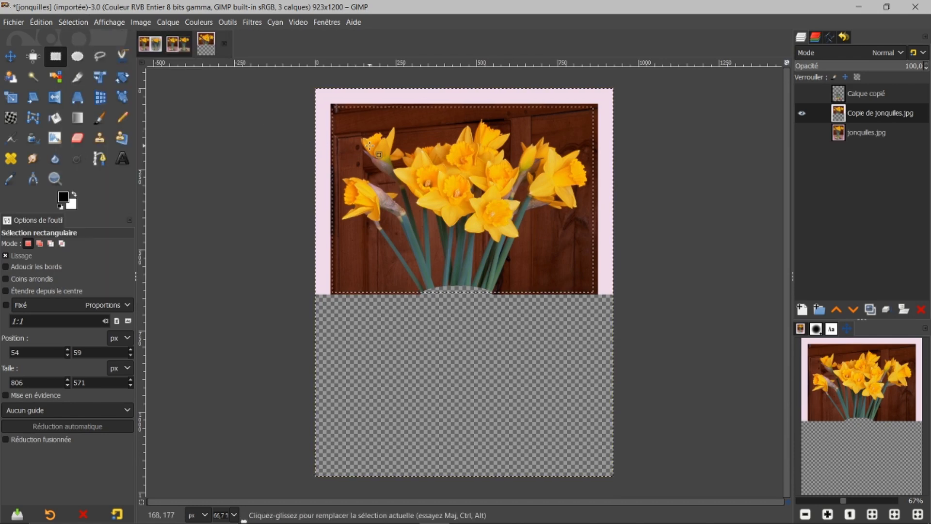
pyautogui.press('Delete')
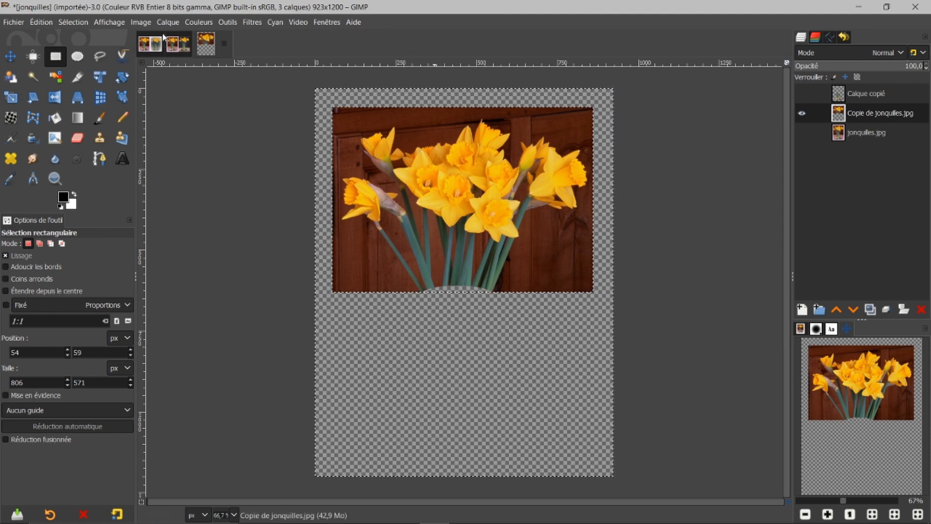
# - Clear the selection, and briefly show the Calque copié layer to check the vase beneath the flowers
pyautogui.click(80, 22)
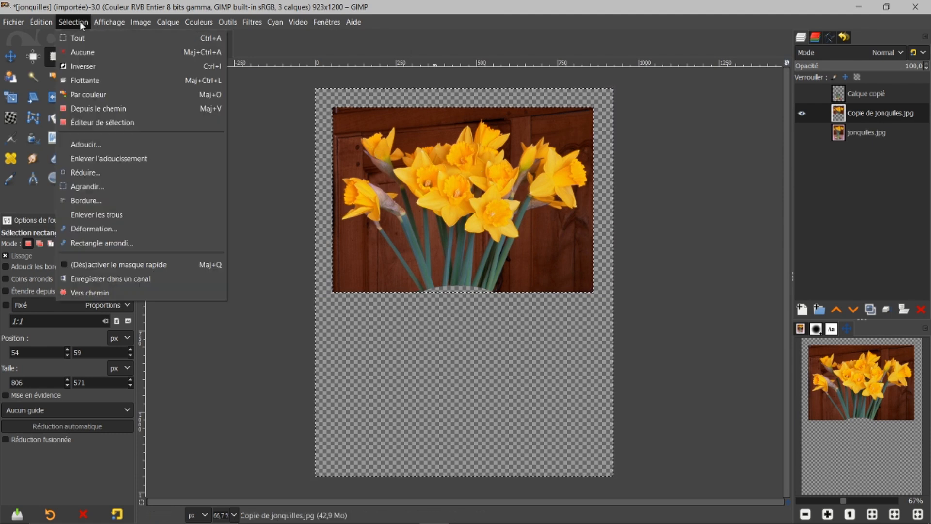
pyautogui.click(82, 54)
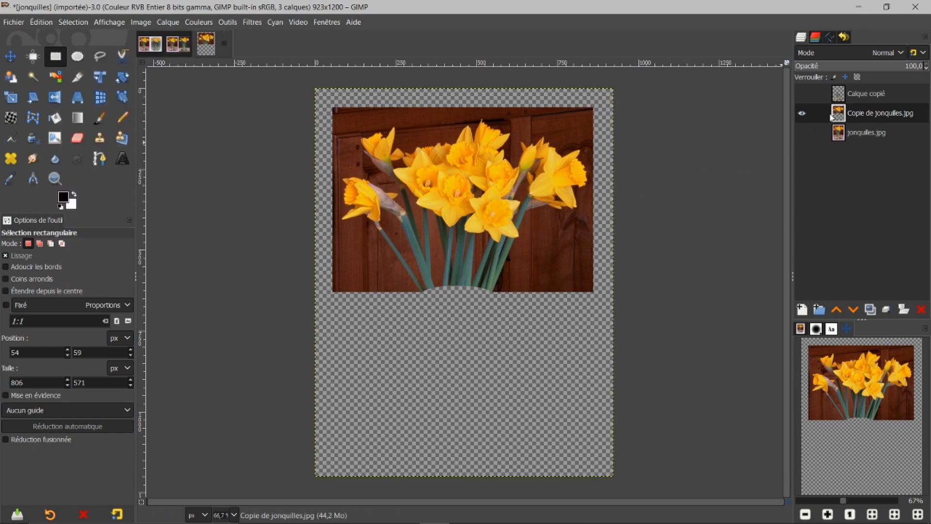
pyautogui.click(802, 94)
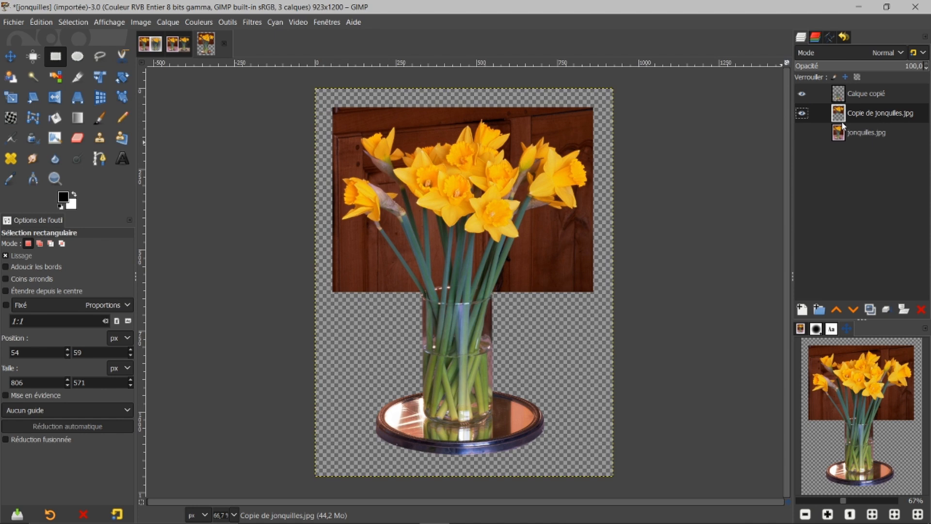
pyautogui.click(804, 96)
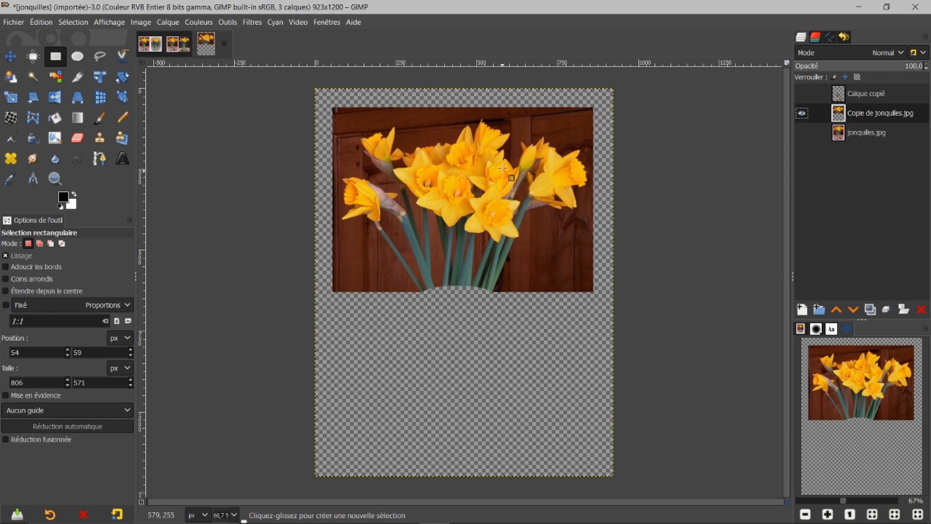
# - Try to select the brown door background by color with a threshold of about 80
pyautogui.click(56, 77)
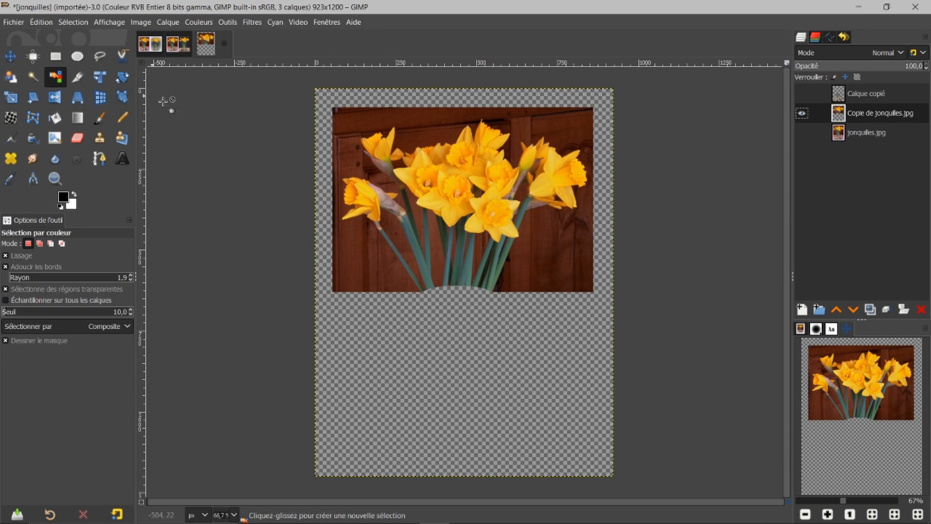
pyautogui.click(802, 113)
pyautogui.click(802, 113)
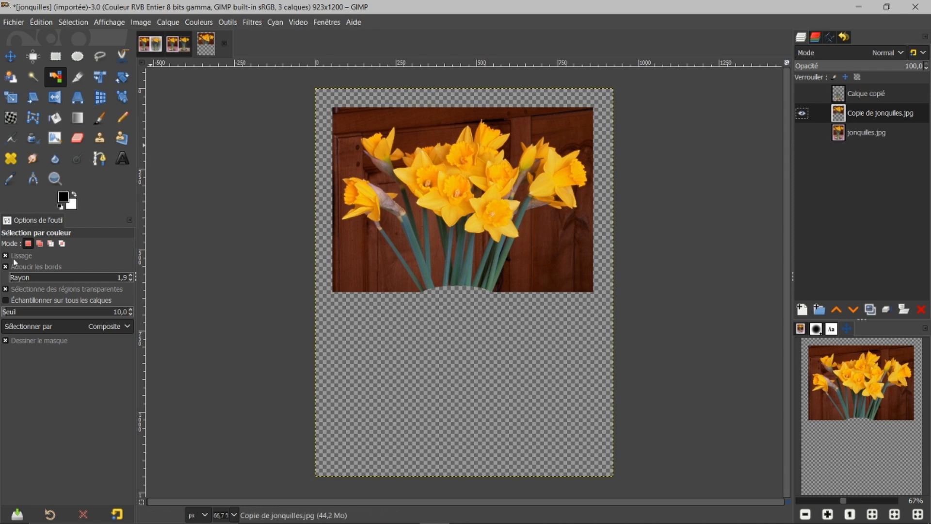
pyautogui.moveTo(19, 312); pyautogui.dragTo(43, 316)
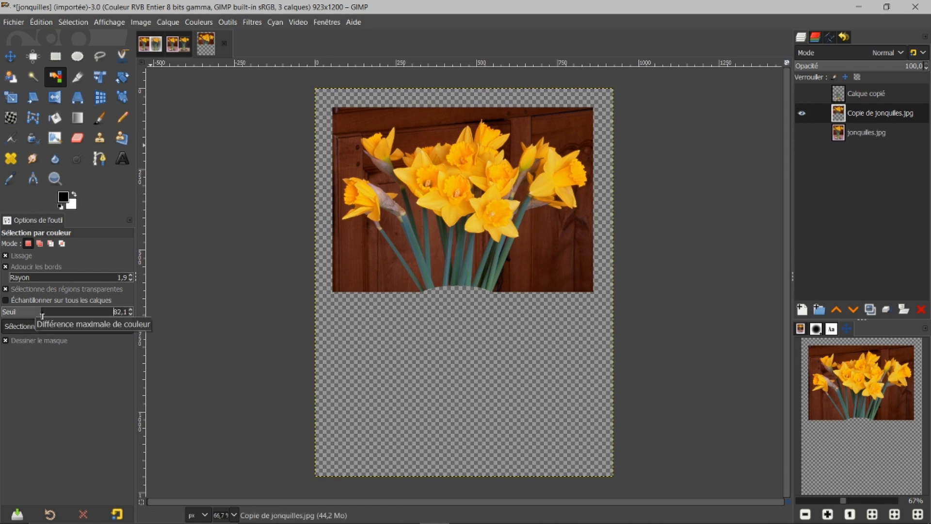
pyautogui.click(573, 132)
pyautogui.moveTo(573, 132); pyautogui.dragTo(572, 132)
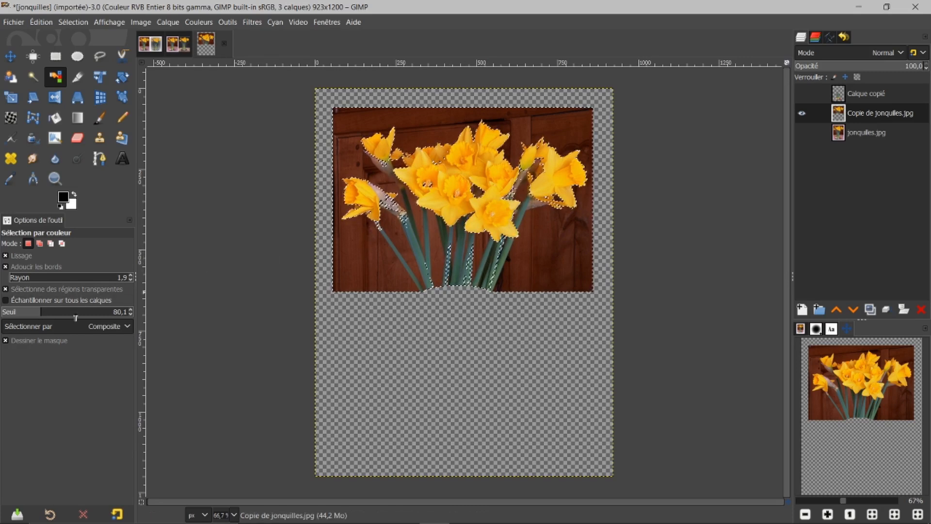
# - Set the Select by Color threshold to 10, and select and delete the brown door color above the right-hand flower
pyautogui.click(116, 313)
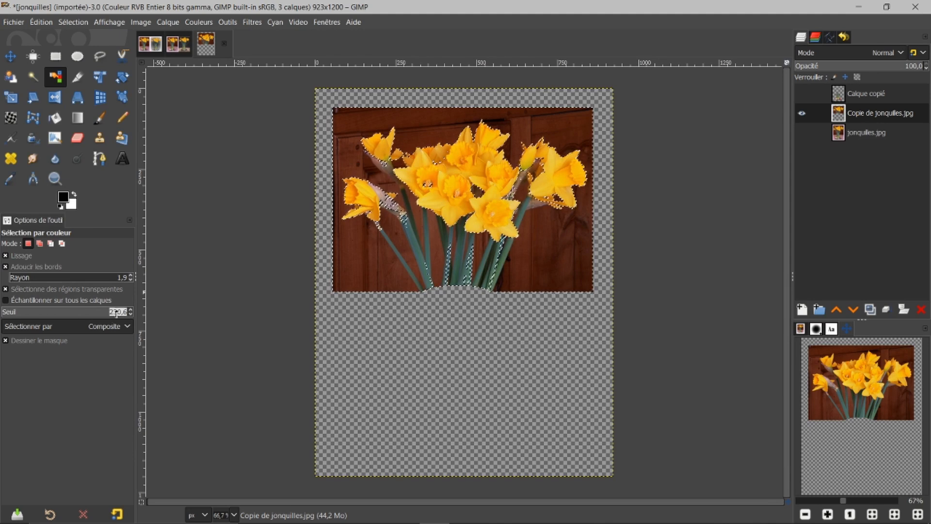
pyautogui.write('10')
pyautogui.press('Return')
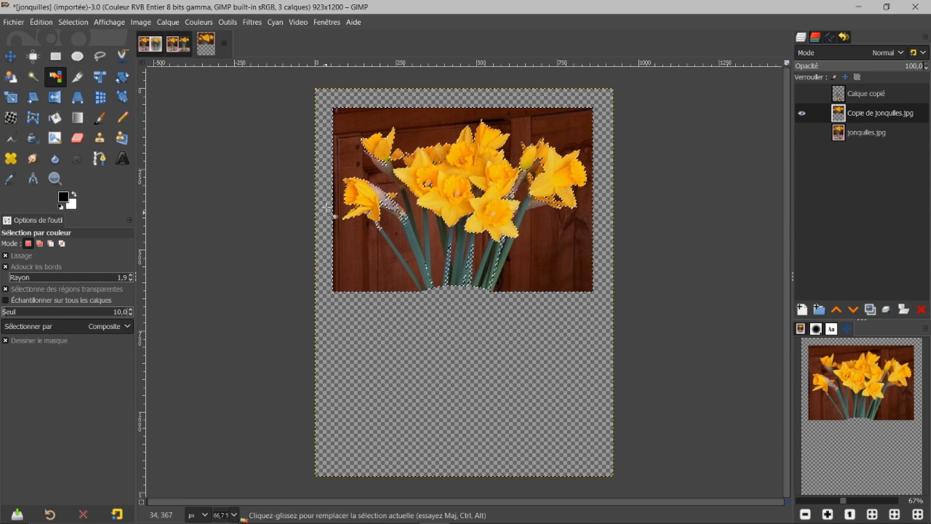
pyautogui.moveTo(567, 119); pyautogui.dragTo(571, 125)
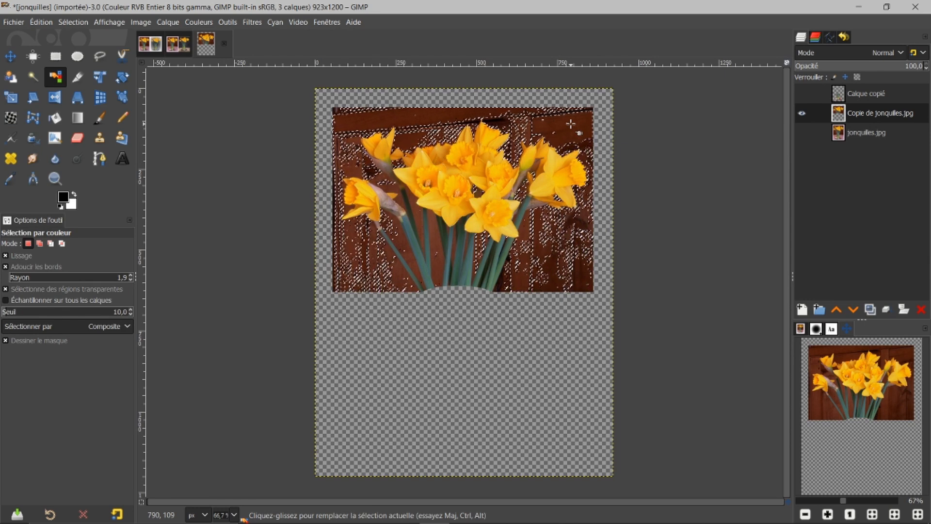
pyautogui.press('Delete')
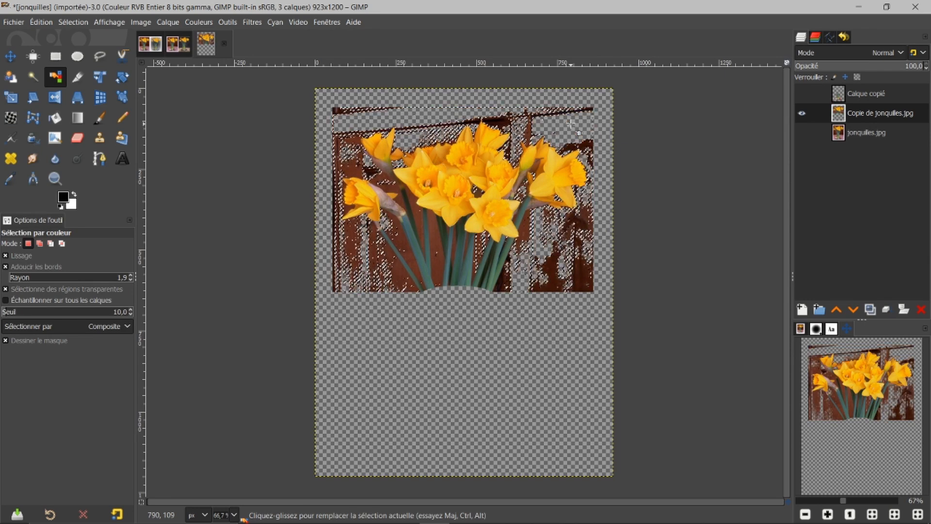
# - Select by color and delete the remaining brown door areas around the stems and beside the flowers
pyautogui.click(586, 283)
pyautogui.press('Delete')
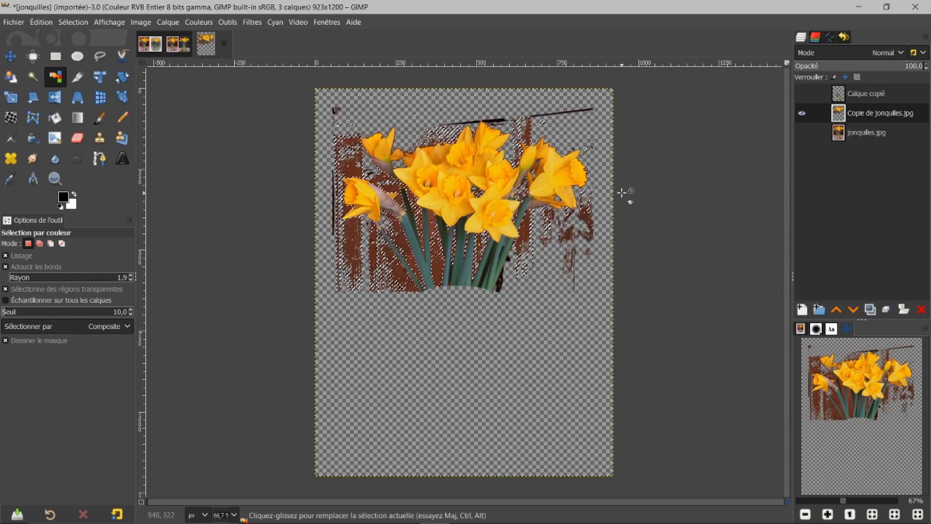
pyautogui.press('Delete')
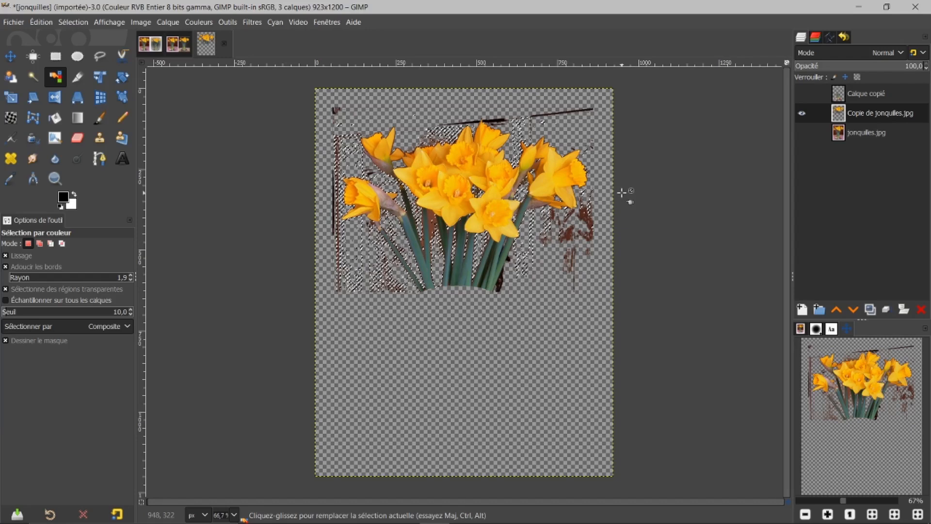
pyautogui.click(432, 217)
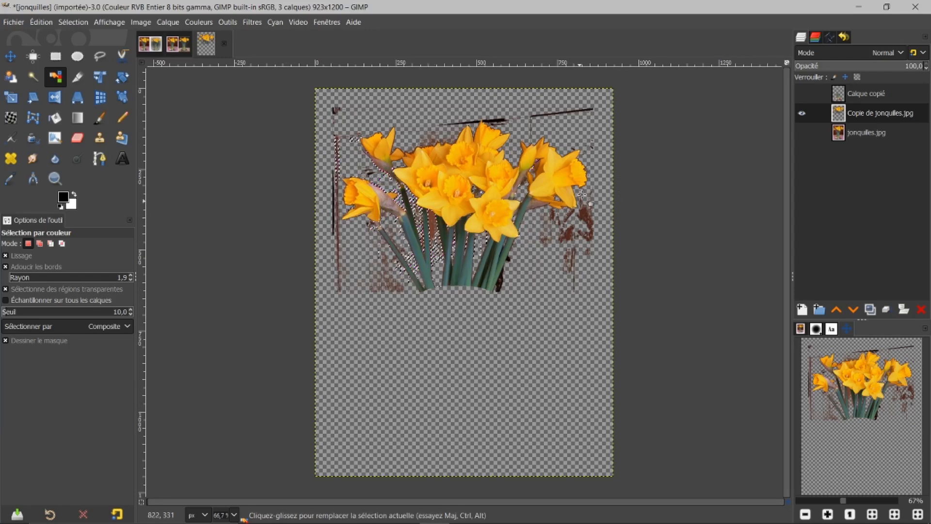
pyautogui.moveTo(587, 213); pyautogui.dragTo(587, 214)
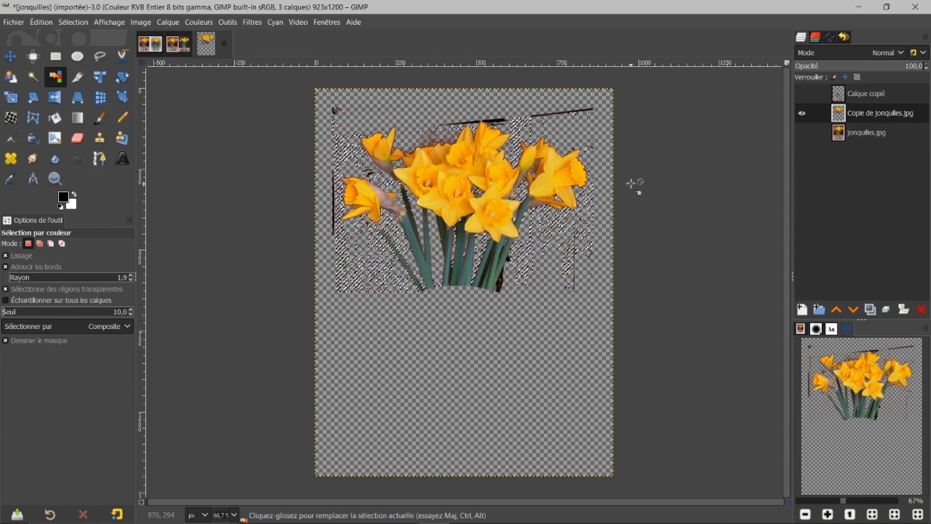
# - Select by color and delete the dark lines and faint brown traces around the flowers, and clear the selection
pyautogui.click(588, 110)
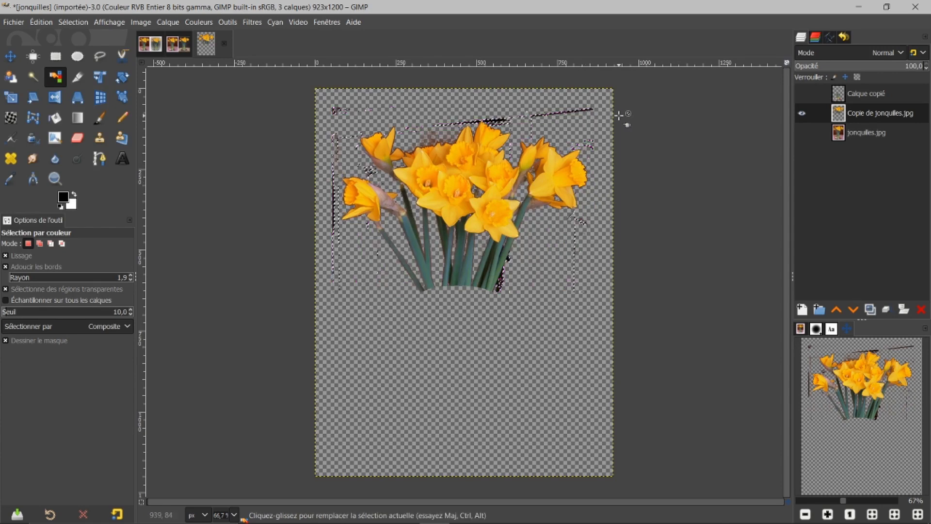
pyautogui.click(588, 110)
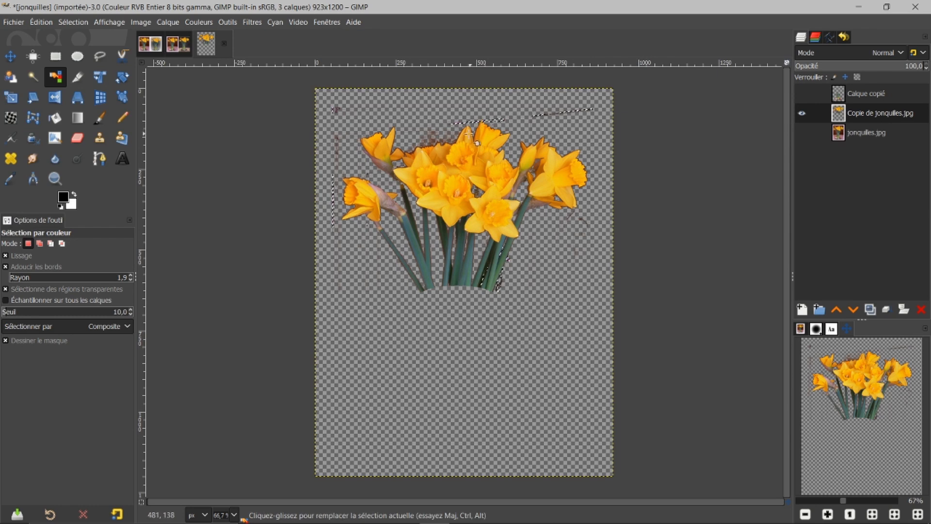
pyautogui.click(447, 139)
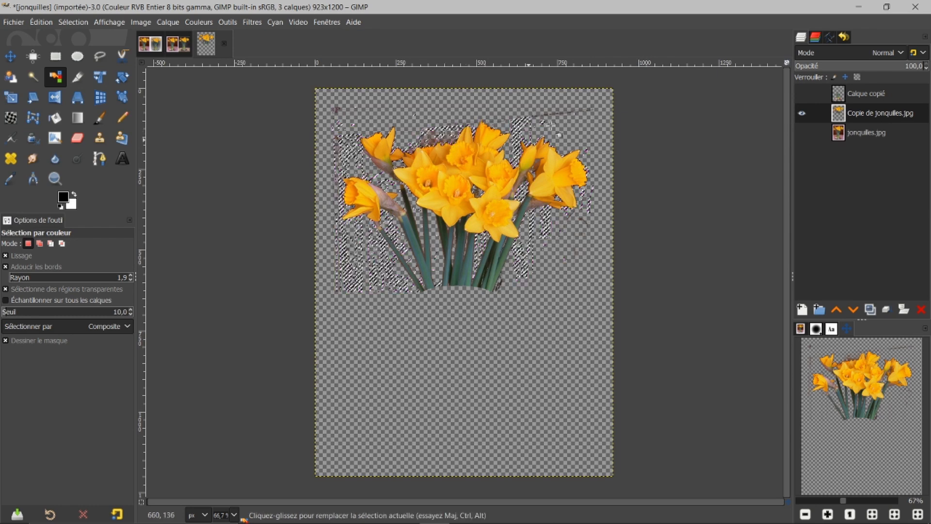
pyautogui.click(336, 109)
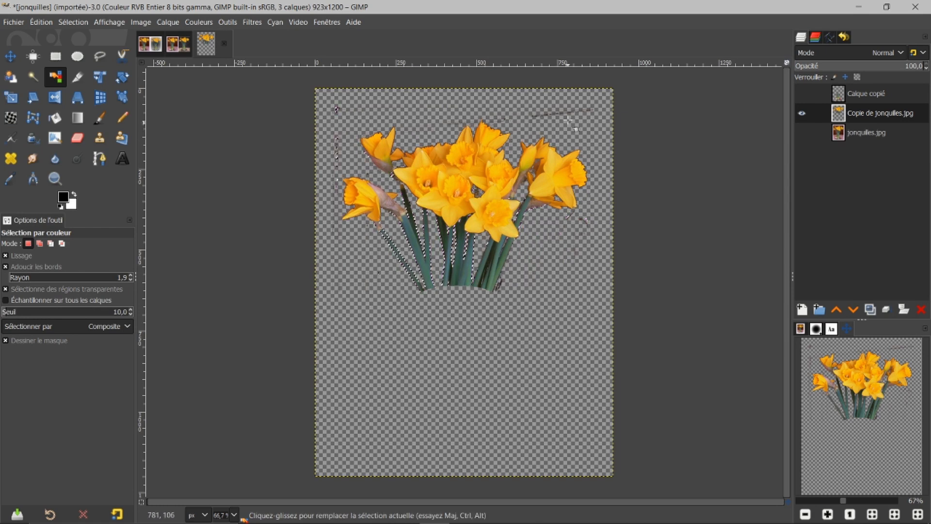
pyautogui.moveTo(559, 113); pyautogui.dragTo(559, 113)
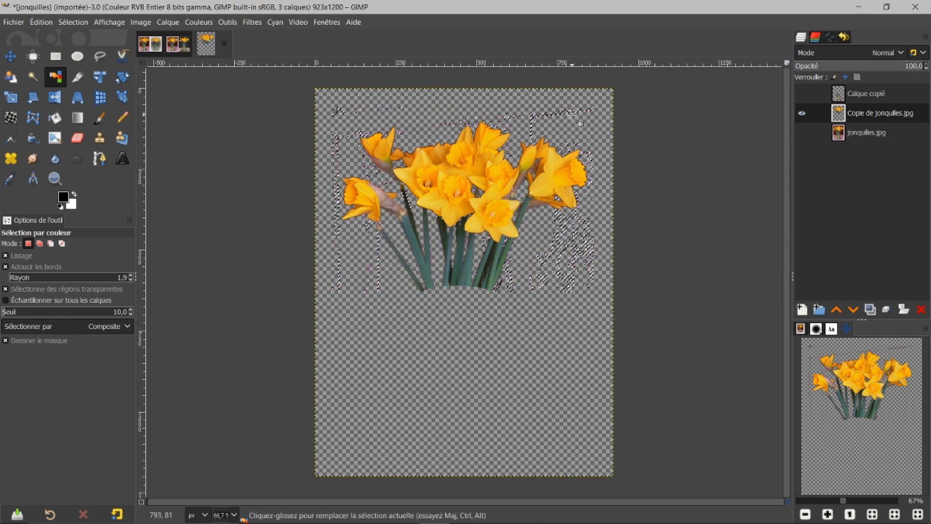
pyautogui.click(74, 21)
pyautogui.click(80, 52)
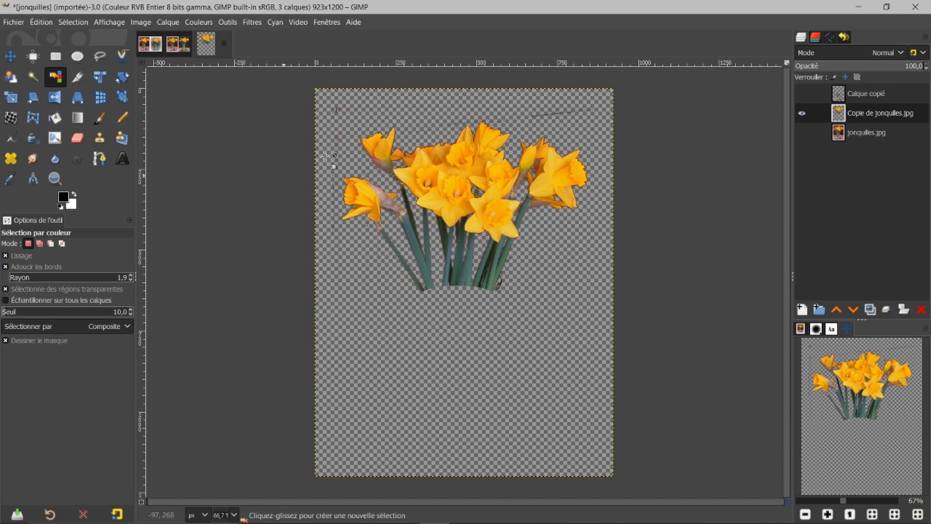
# - Erase the leftover line fragments above and beside the flowers with the Eraser tool at size 51
pyautogui.click(78, 138)
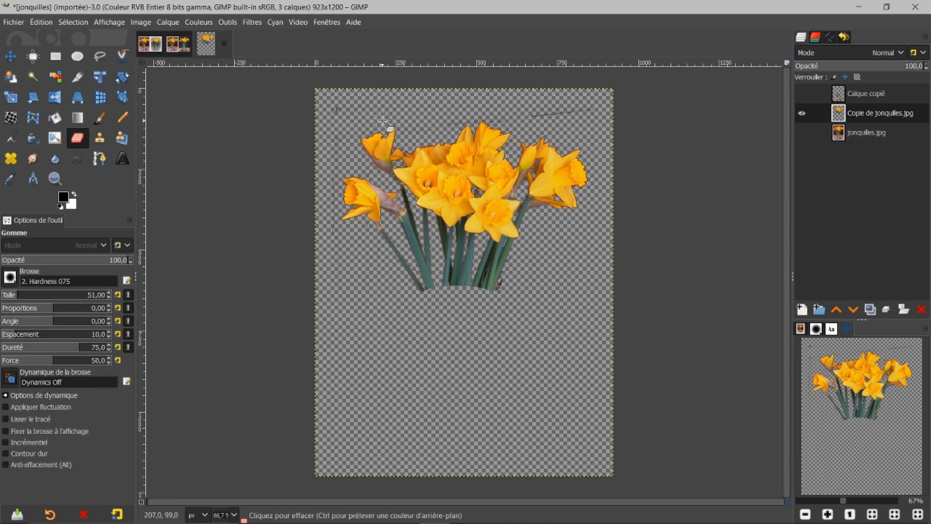
pyautogui.moveTo(557, 121); pyautogui.dragTo(578, 107)
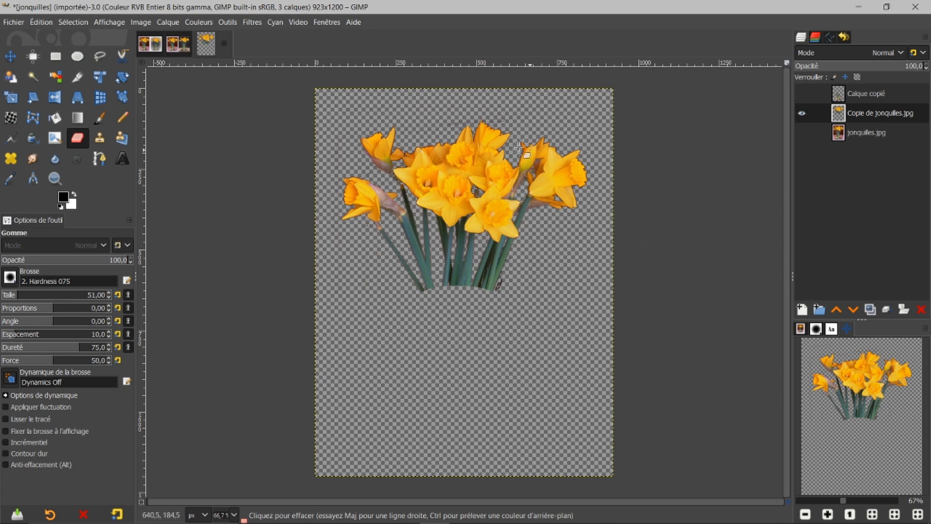
# - Select the opaque area of the Copie de jonquilles.jpg layer from its alpha and shrink the selection by 2 px
pyautogui.keyDown('ctrl'); pyautogui.scroll(2, 484, 132); pyautogui.keyUp('ctrl')
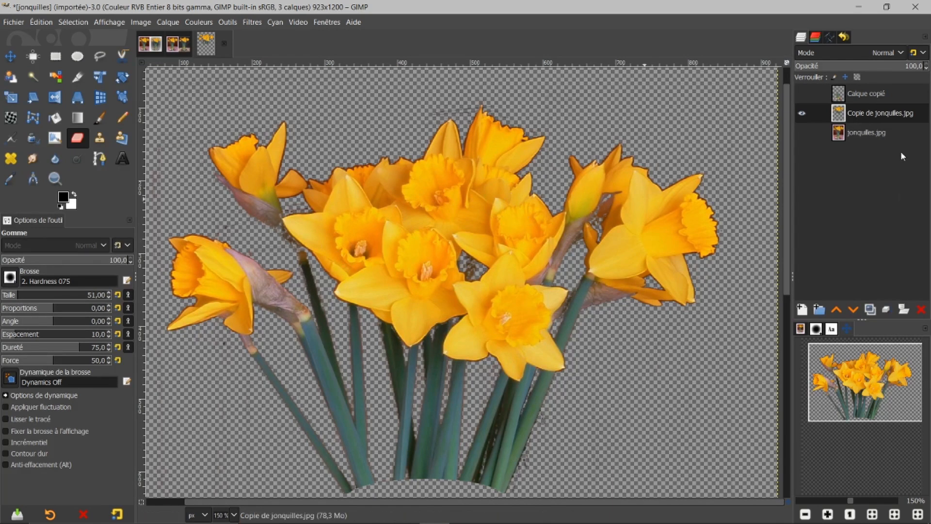
pyautogui.rightClick(839, 115)
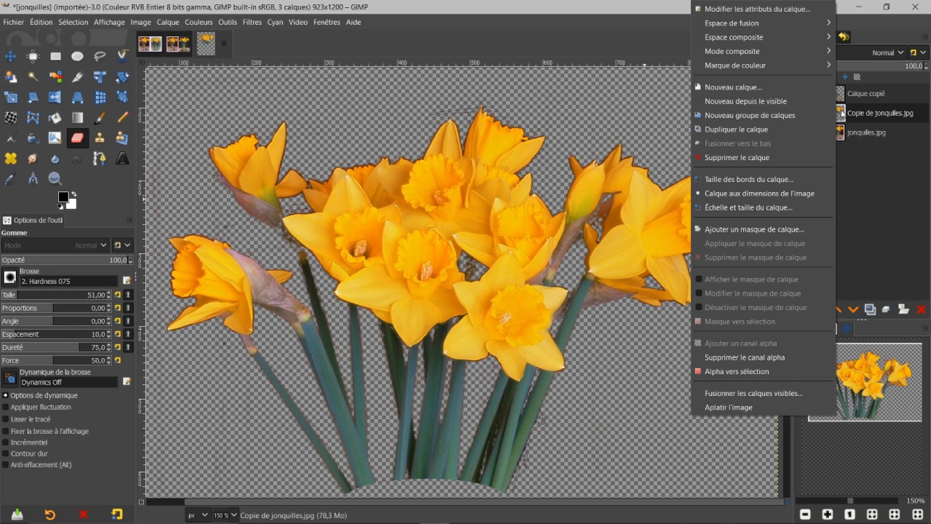
pyautogui.click(730, 372)
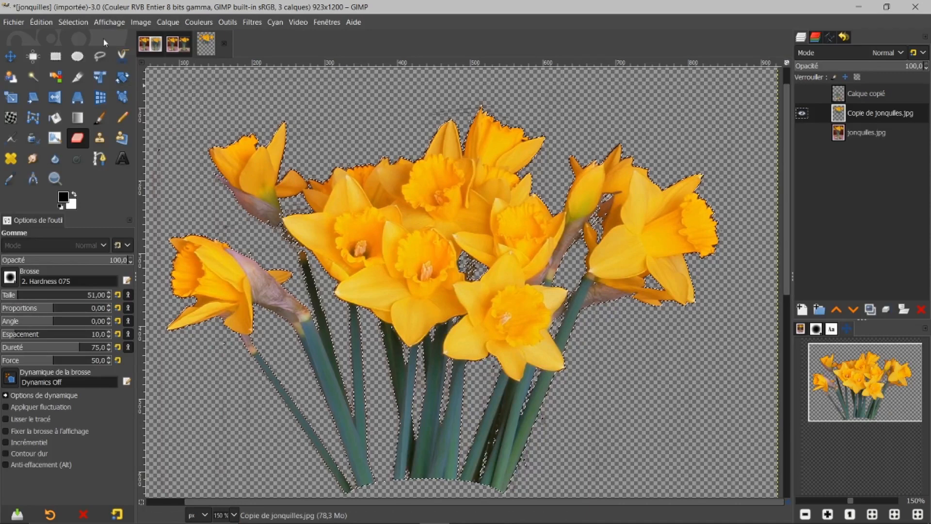
pyautogui.click(73, 22)
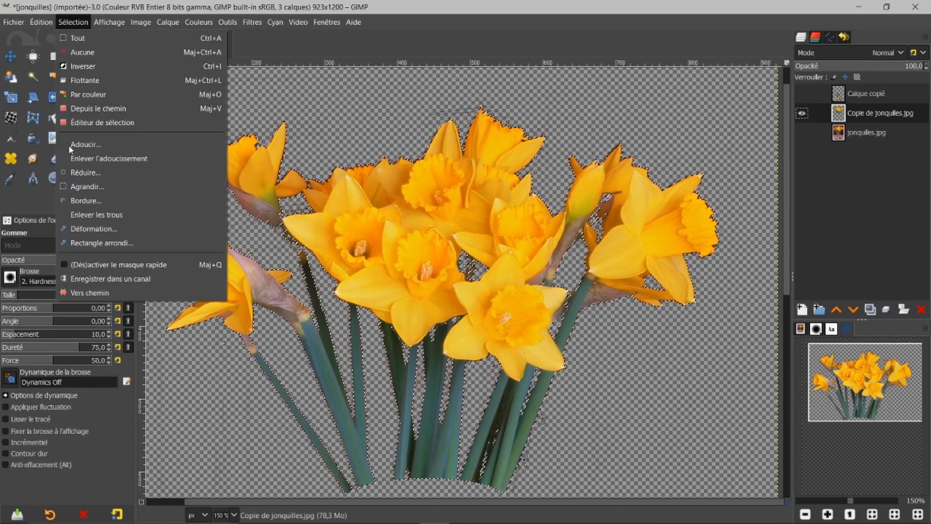
pyautogui.click(83, 172)
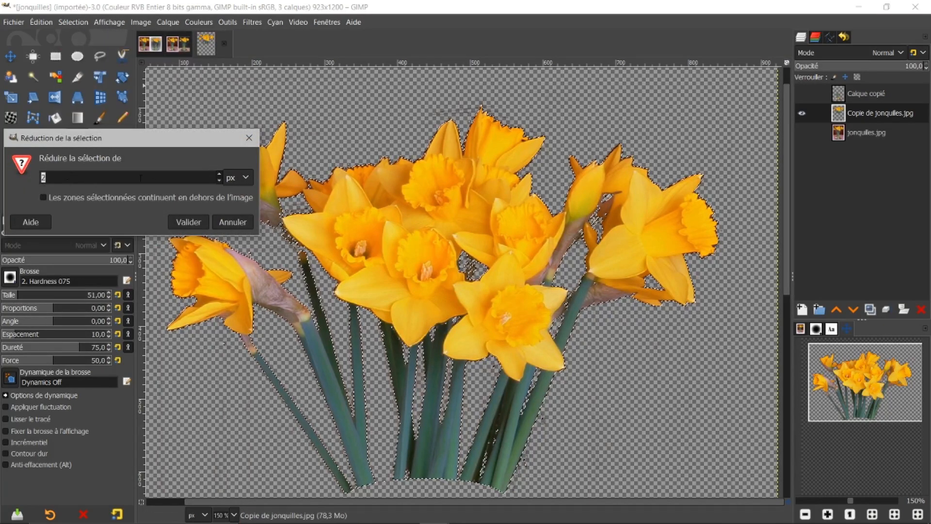
pyautogui.click(189, 223)
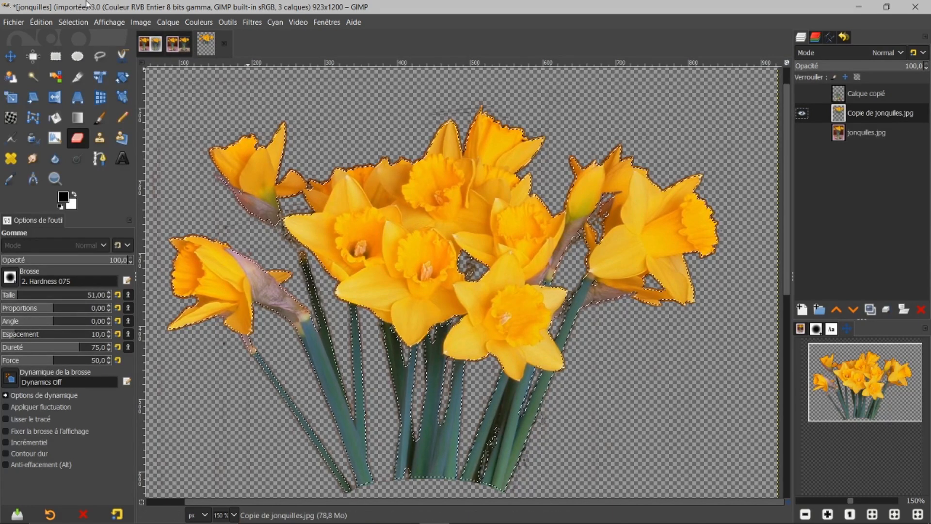
# - Invert the selection, erase the dark fringe around the daffodils' outlines, and clear the selection
pyautogui.click(68, 23)
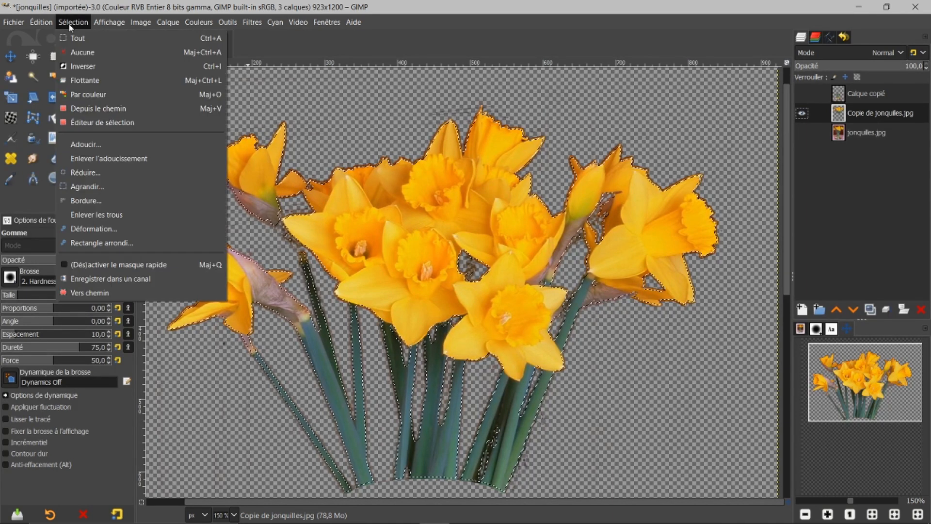
pyautogui.click(82, 66)
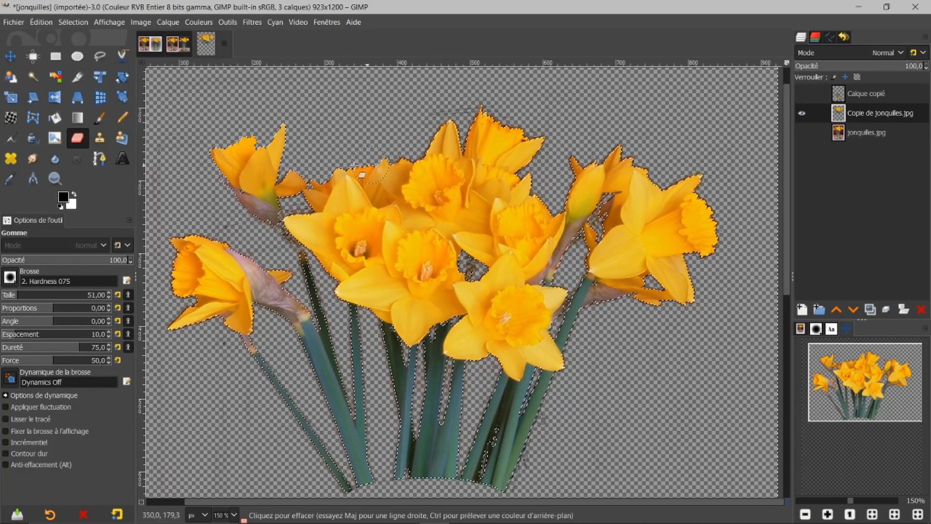
pyautogui.moveTo(507, 125); pyautogui.dragTo(548, 139)
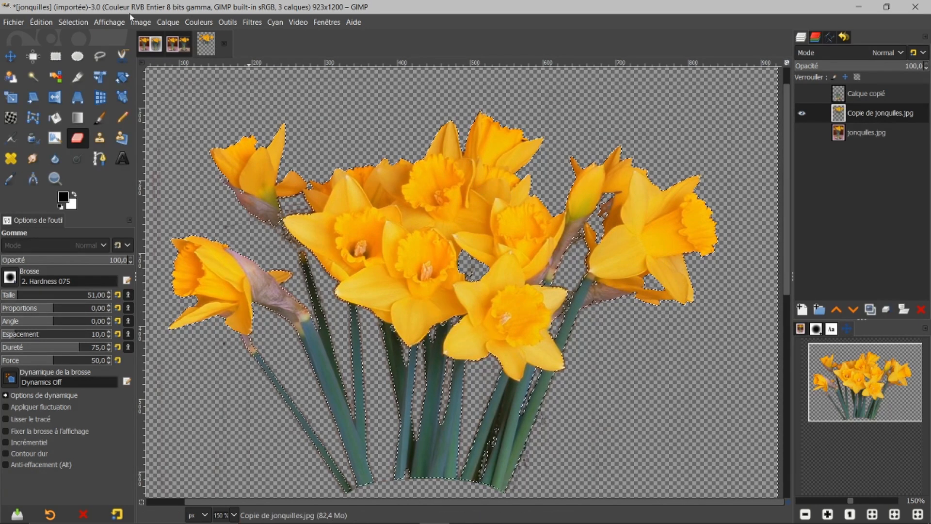
pyautogui.click(72, 22)
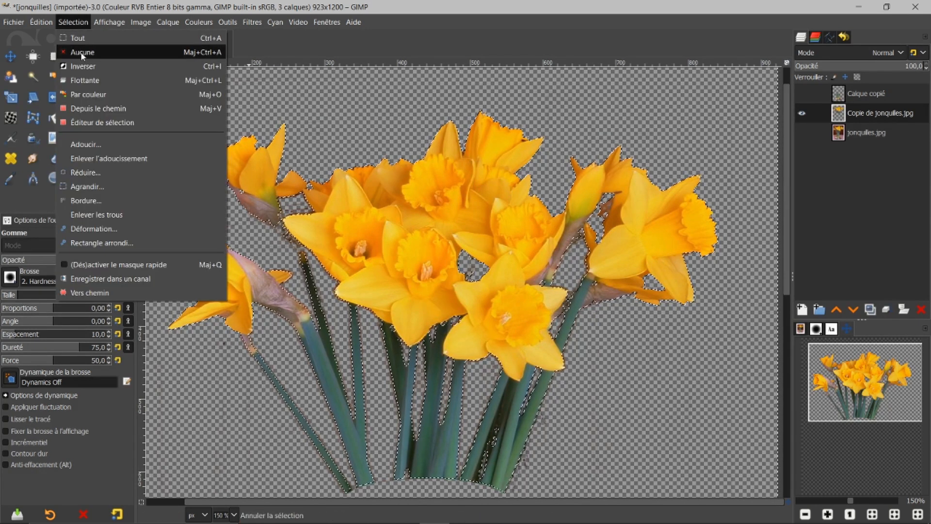
pyautogui.click(82, 54)
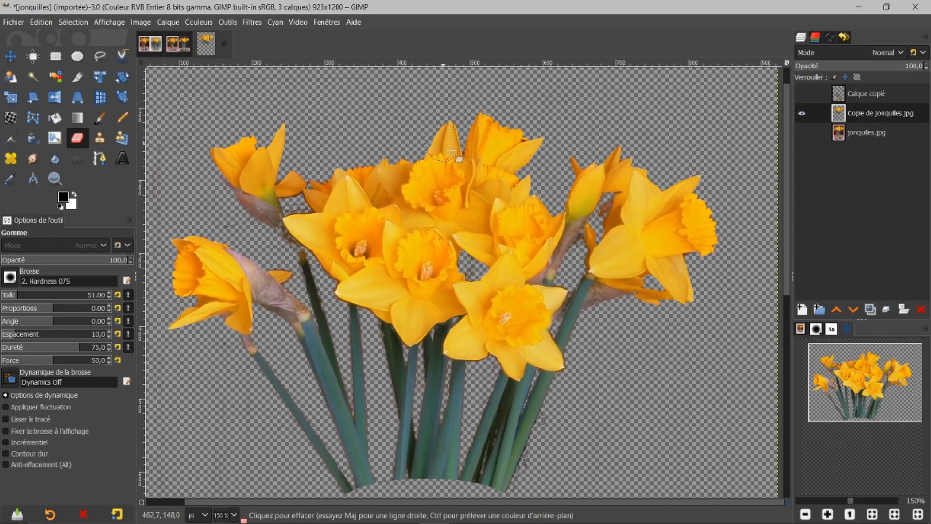
# - Show the Calque copié layer containing the vase and tray together with the cut-out flowers
pyautogui.scroll(-1, 457, 156)
pyautogui.scroll(-1, 456, 156)
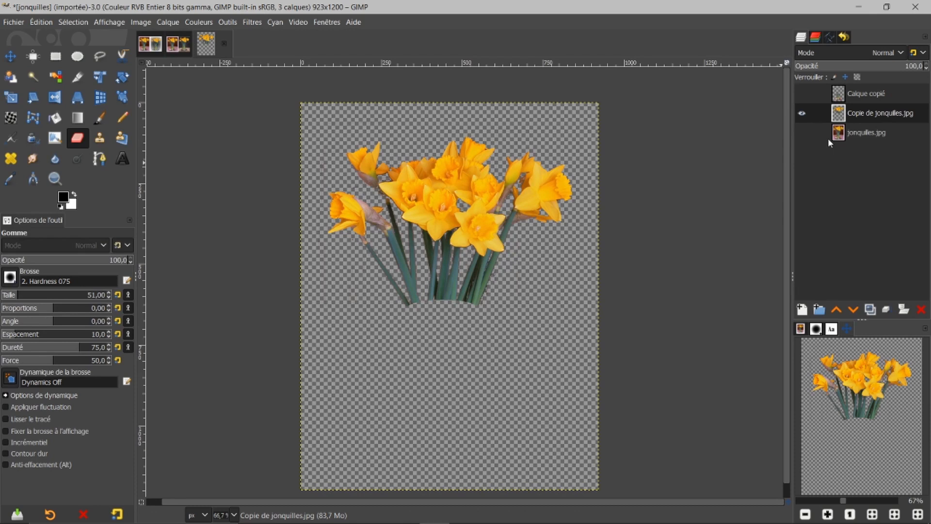
pyautogui.click(802, 94)
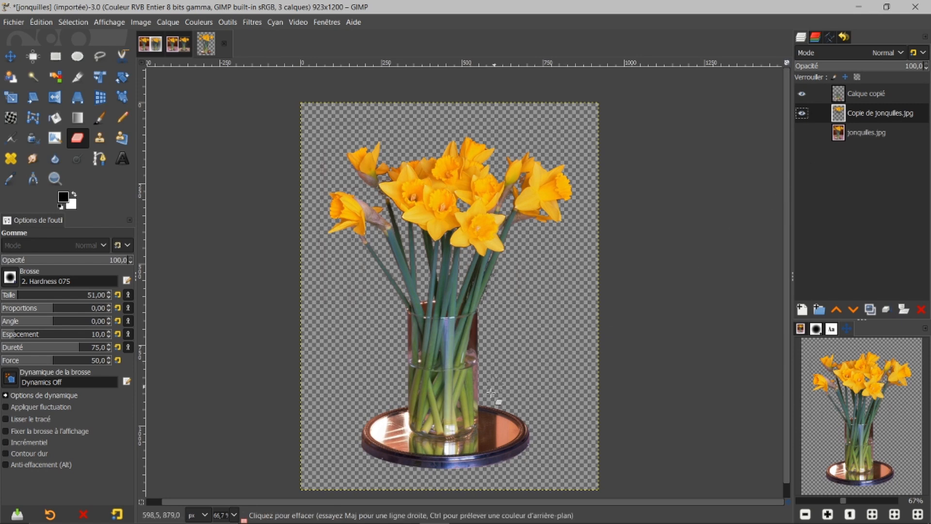
pyautogui.moveTo(491, 431); pyautogui.dragTo(485, 439)
# - Import the support.svg path from the dossier svg folder and convert it to a selection
pyautogui.click(827, 40)
pyautogui.rightClick(843, 125)
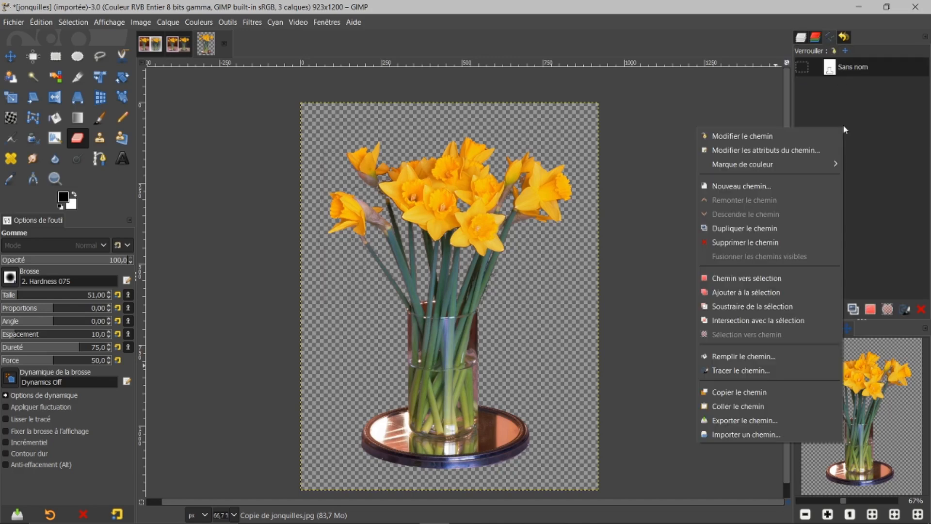
pyautogui.click(758, 434)
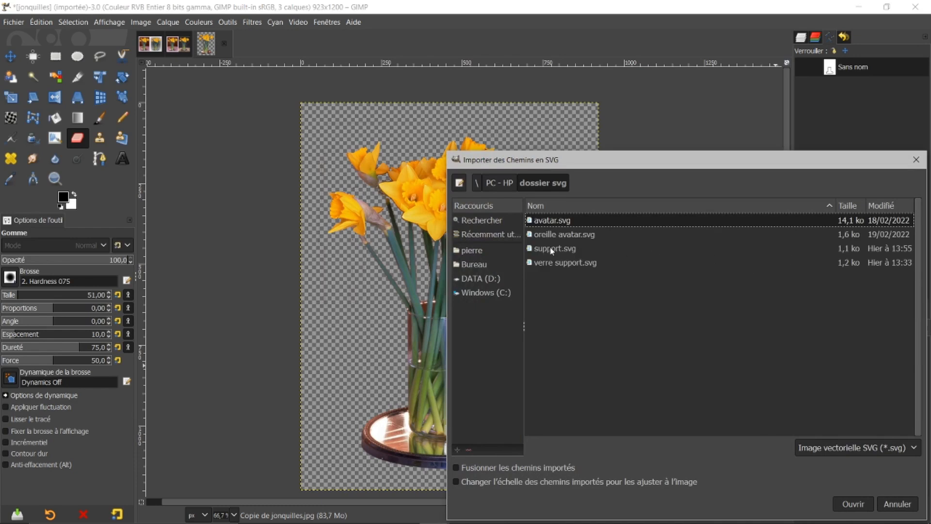
pyautogui.click(551, 249)
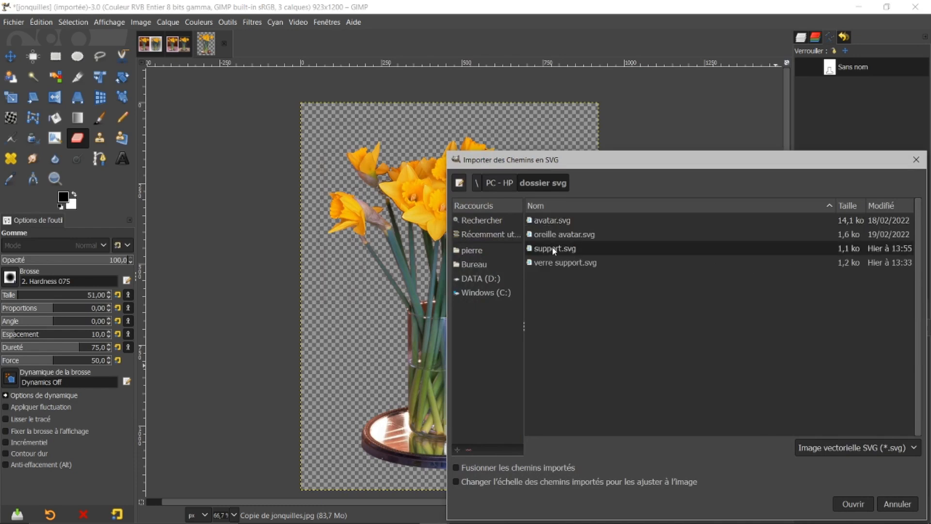
pyautogui.click(853, 504)
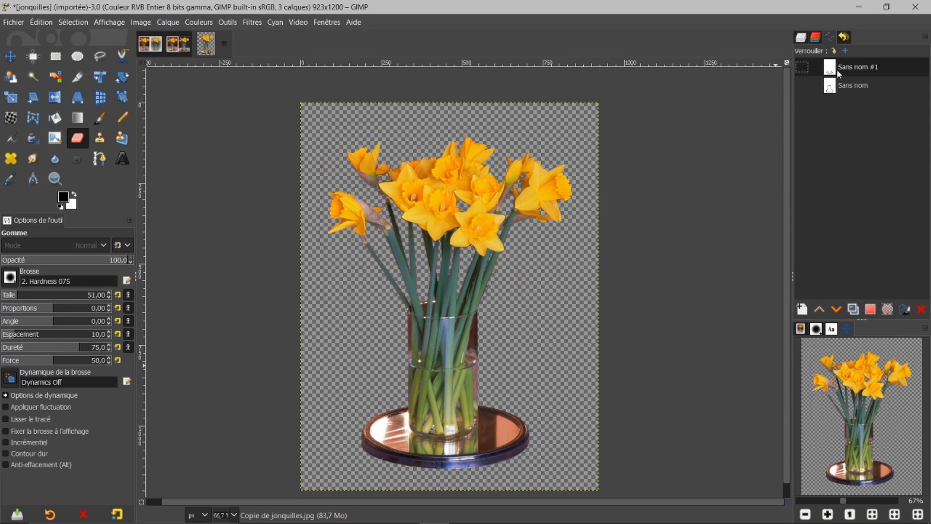
pyautogui.click(872, 310)
# - Delete the selected inner surface of the tray from the Calque copié layer and clear the selection
pyautogui.click(801, 37)
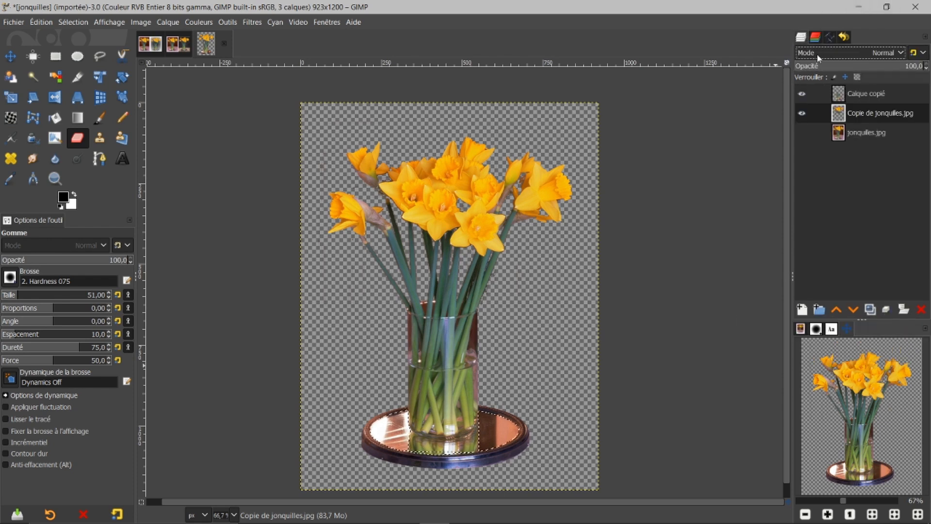
pyautogui.click(802, 95)
pyautogui.click(802, 94)
pyautogui.click(803, 94)
pyautogui.click(802, 94)
pyautogui.click(802, 113)
pyautogui.click(802, 114)
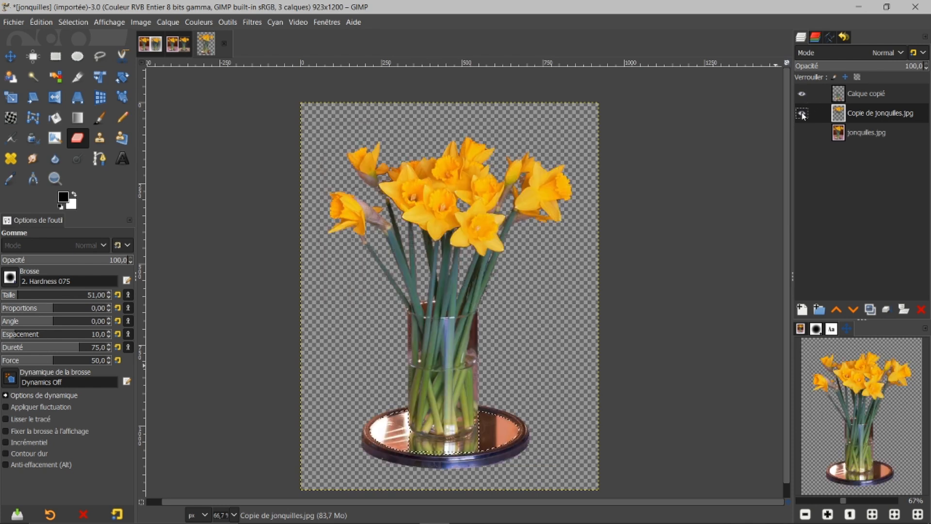
pyautogui.click(838, 99)
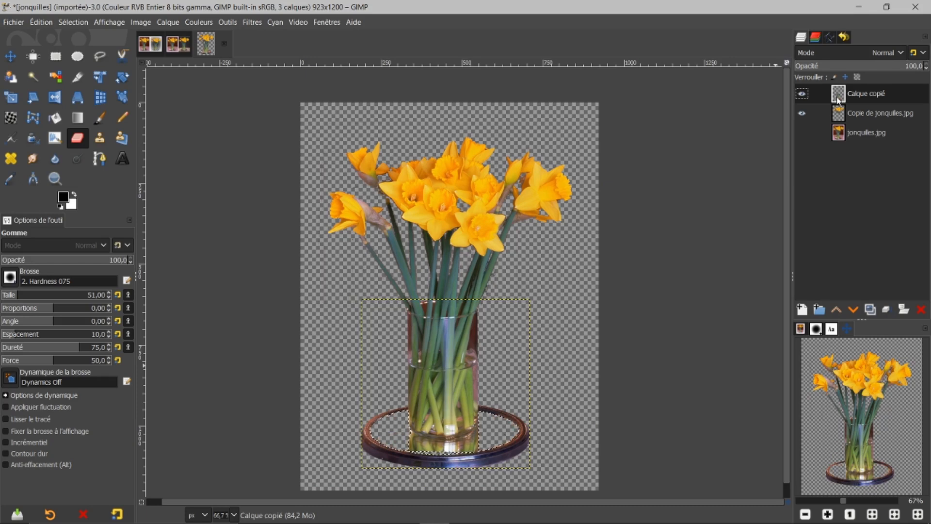
pyautogui.click(64, 23)
pyautogui.click(73, 54)
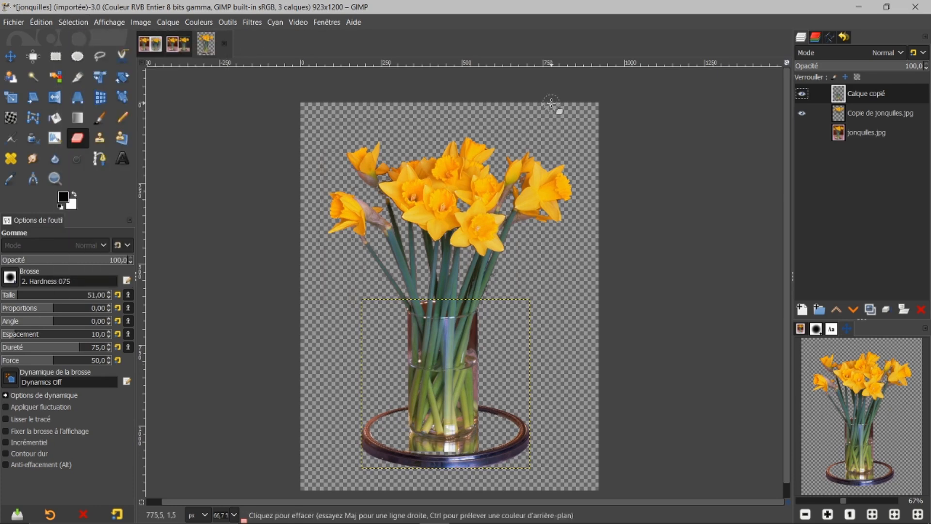
# - Make jonquilles.jpg the active layer and convert the Sans nom path outlining the vase and tray to a selection
pyautogui.click(846, 135)
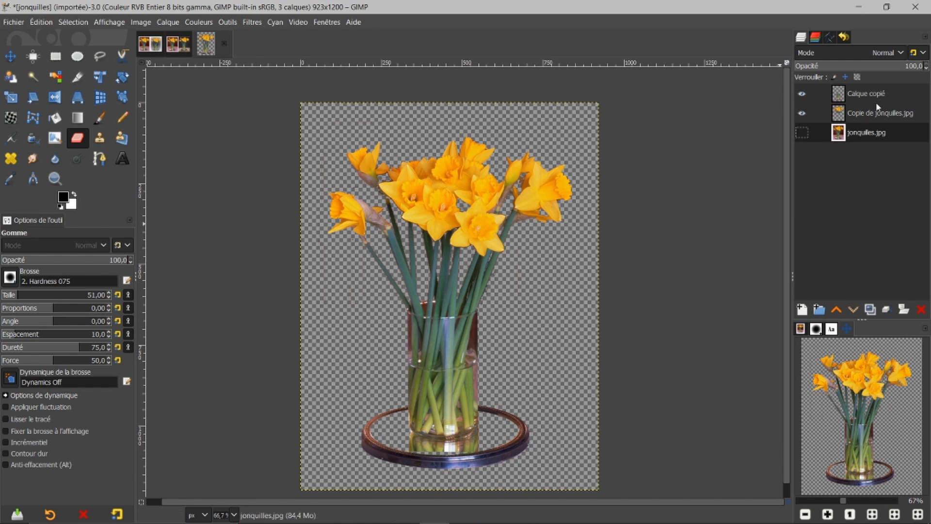
pyautogui.click(829, 37)
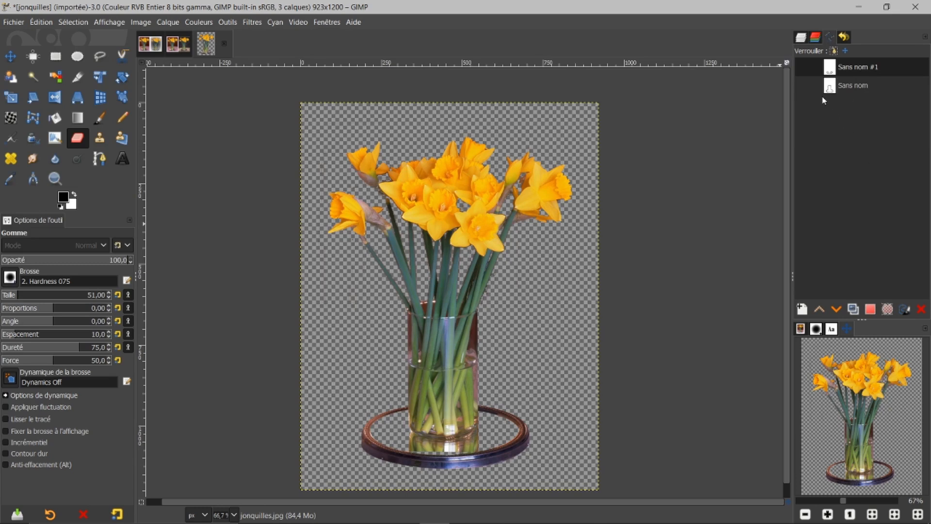
pyautogui.click(800, 87)
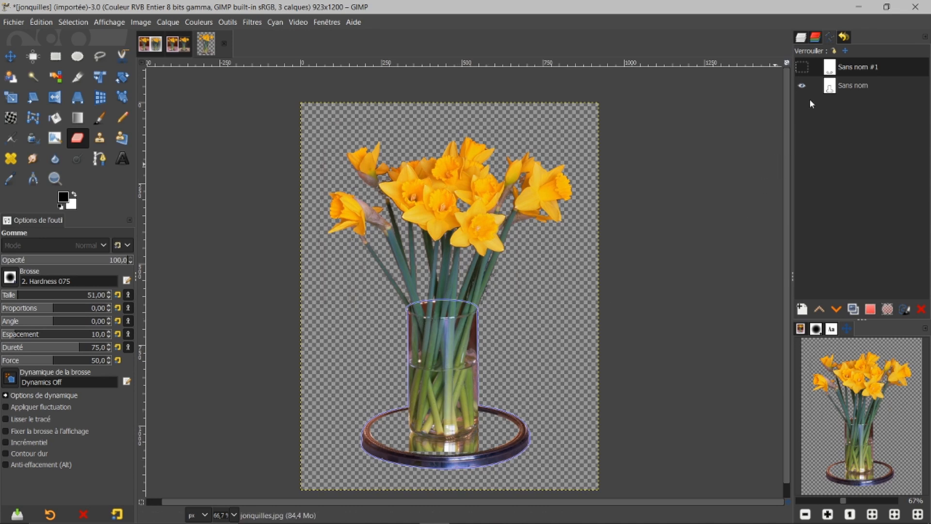
pyautogui.click(803, 87)
pyautogui.click(830, 86)
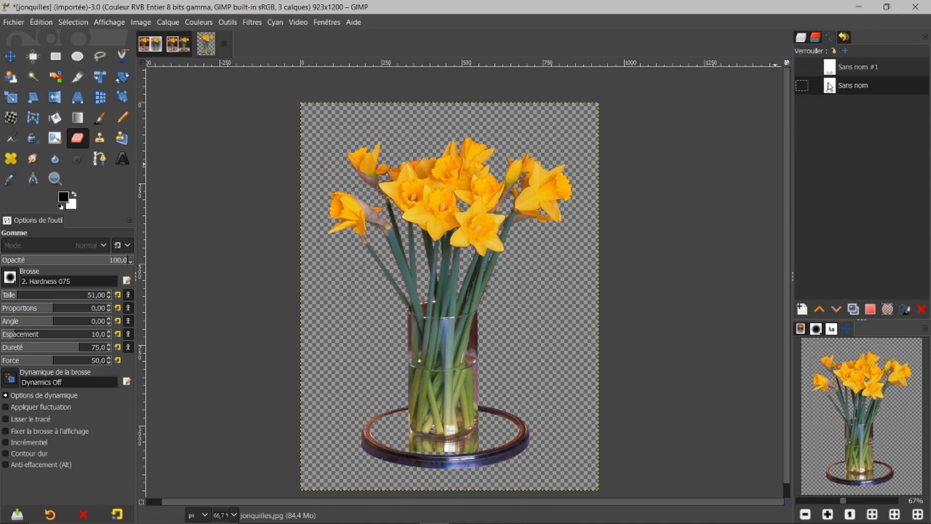
pyautogui.click(873, 312)
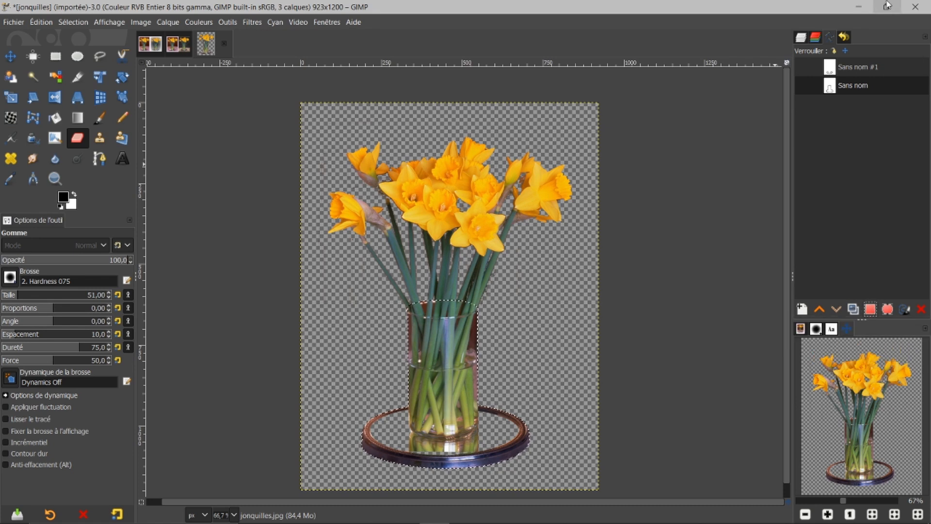
# - Add a new 923 x 1200 px layer filled with transparency directly above the jonquilles.jpg layer
pyautogui.click(801, 37)
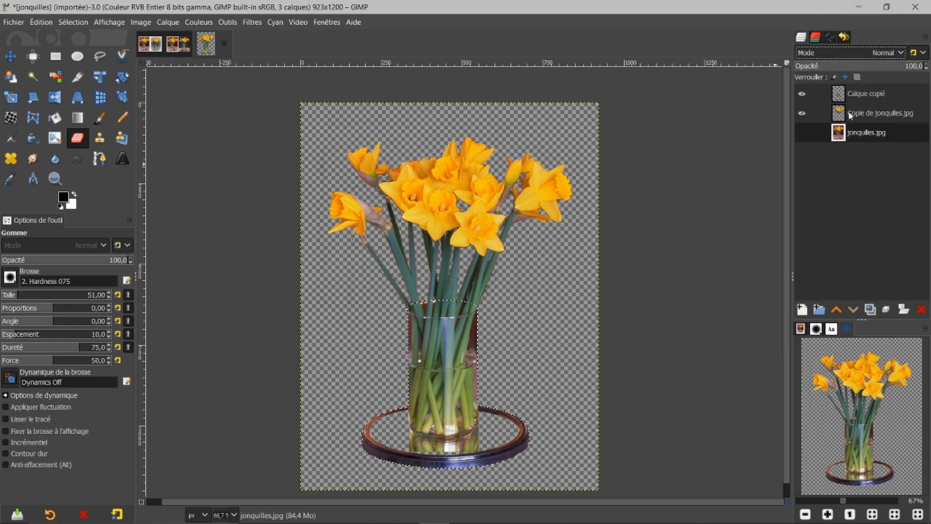
pyautogui.click(803, 312)
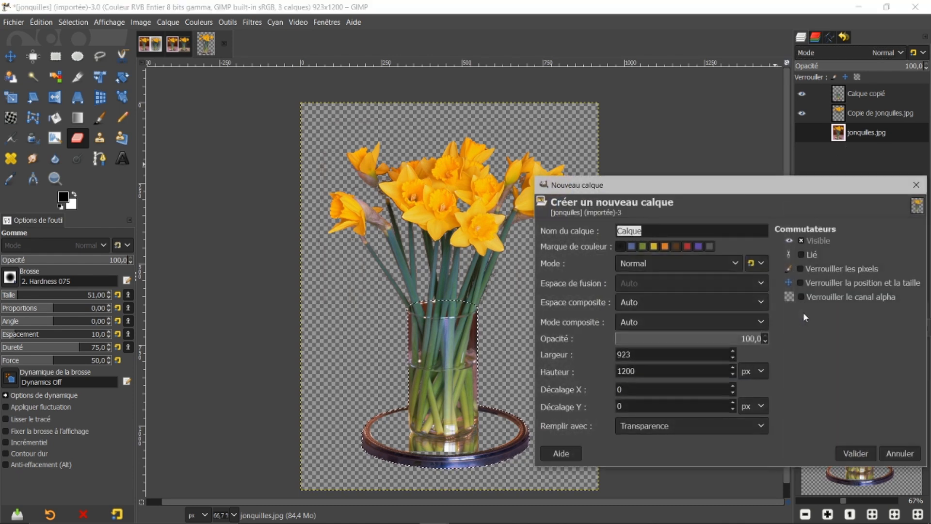
pyautogui.click(855, 454)
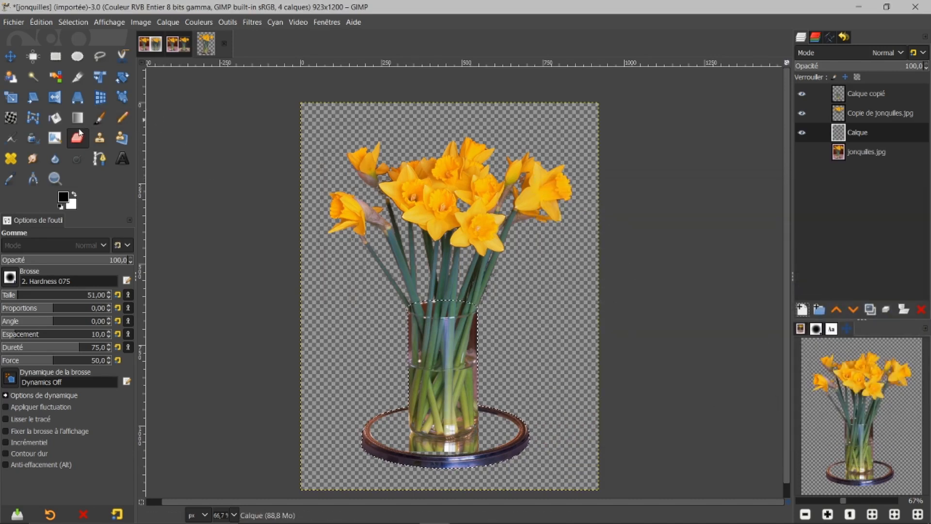
# - Fill the vase-and-tray selection with black on the new layer and clear the selection
pyautogui.click(55, 118)
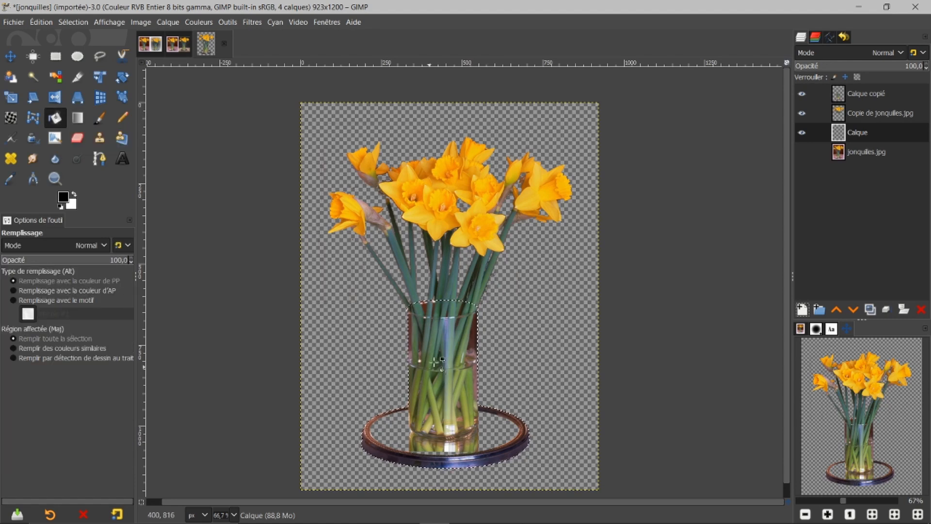
pyautogui.click(447, 345)
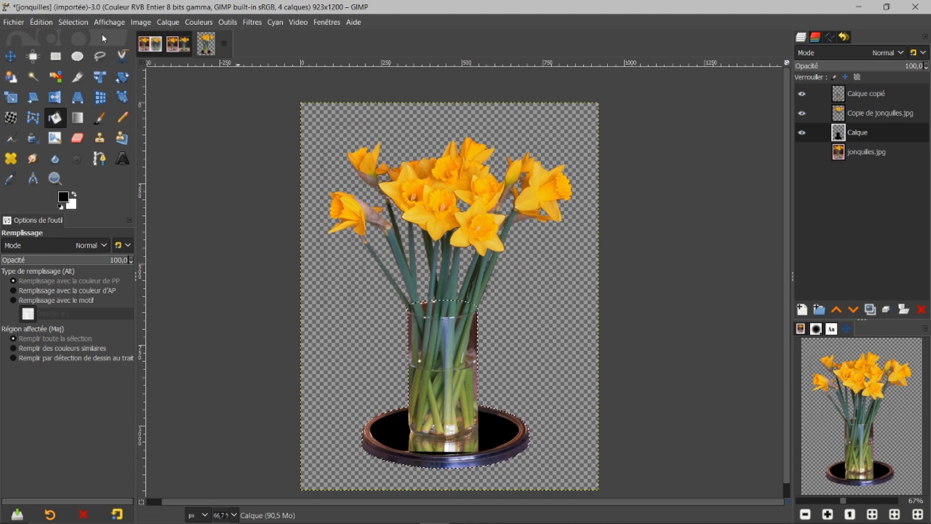
pyautogui.click(73, 22)
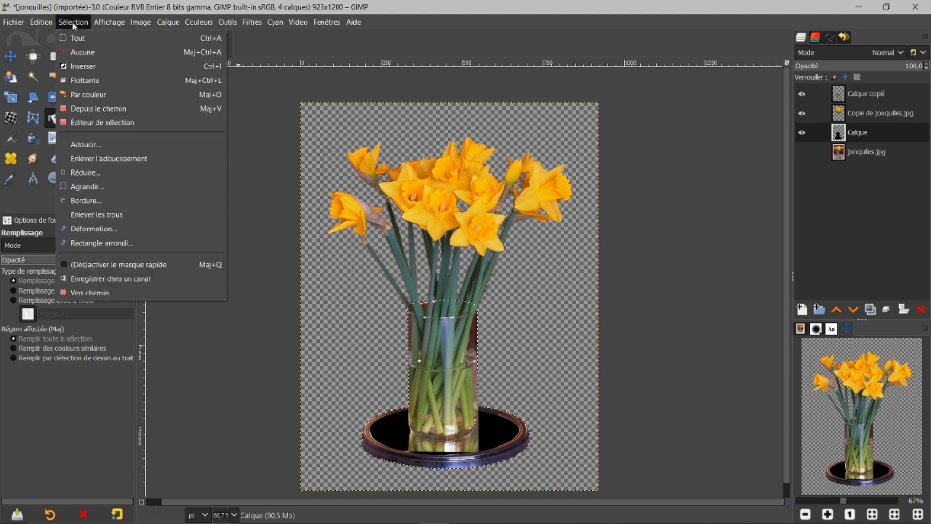
pyautogui.click(79, 50)
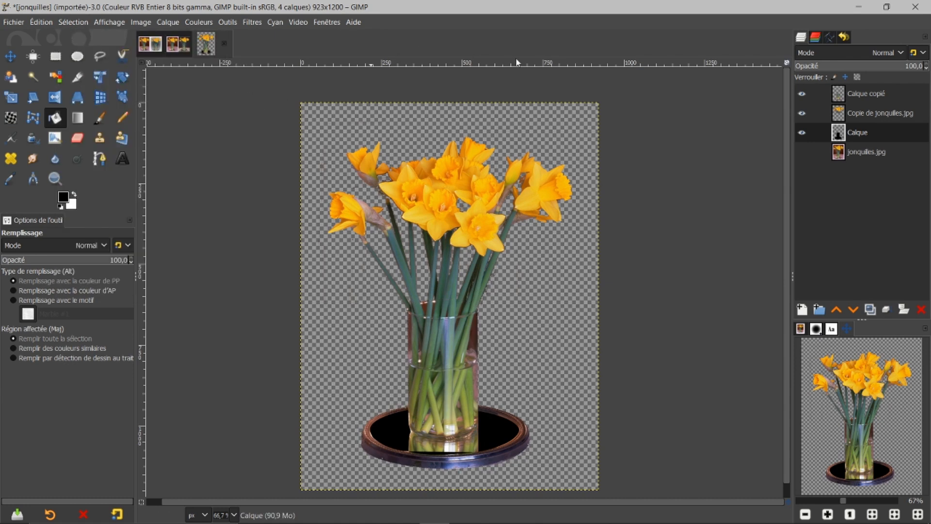
# - Erase the black vase area above the tray on the Calque layer with an 81 px eraser, hiding the cut-out layers only while erasing
pyautogui.click(802, 114)
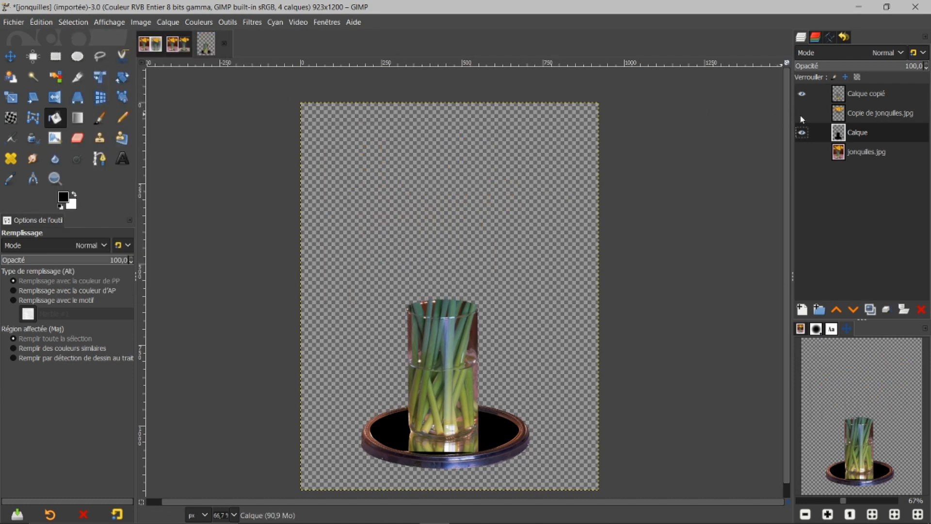
pyautogui.click(802, 93)
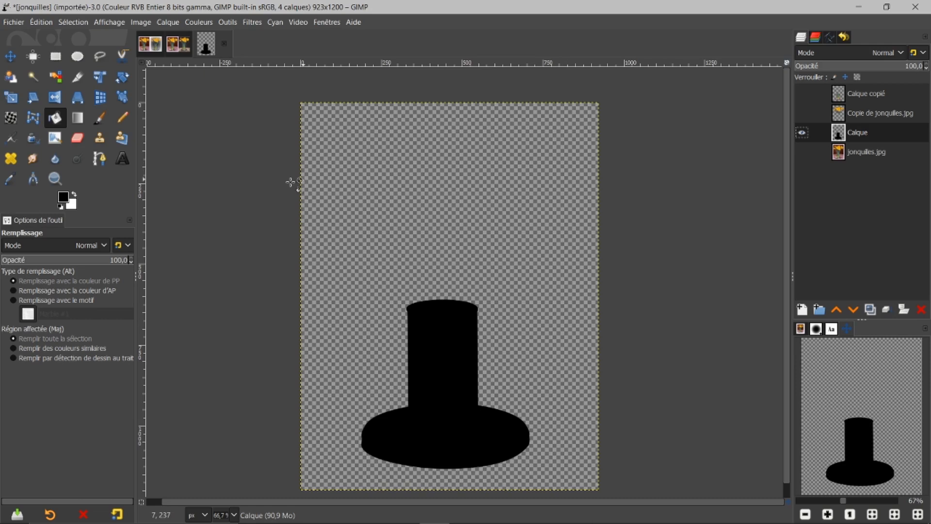
pyautogui.click(77, 138)
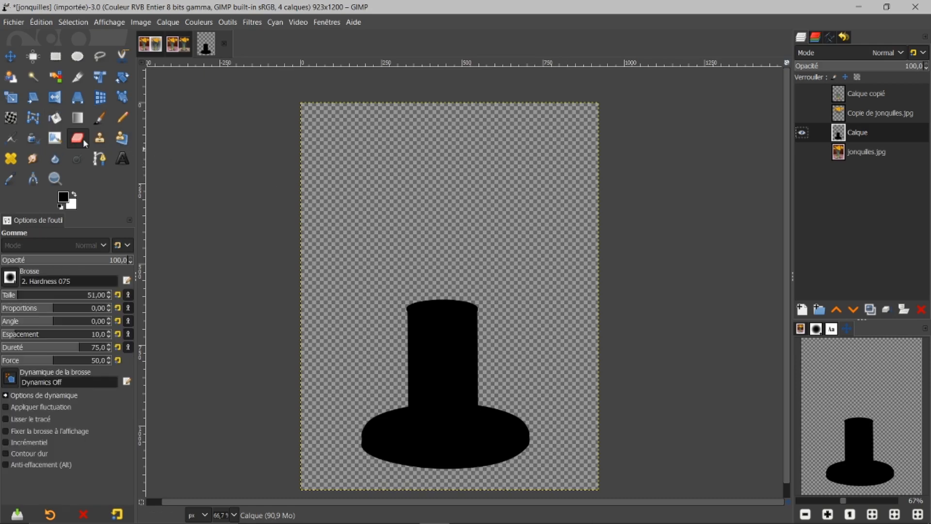
pyautogui.press(']')
pyautogui.press(']')
pyautogui.press(']')
pyautogui.press(']')
pyautogui.press(']')
pyautogui.press(']')
pyautogui.press(']')
pyautogui.press(']')
pyautogui.press(']')
pyautogui.press(']')
pyautogui.press(']')
pyautogui.press(']')
pyautogui.press(']')
pyautogui.press(']')
pyautogui.press(']')
pyautogui.press(']')
pyautogui.press(']')
pyautogui.press(']')
pyautogui.press(']')
pyautogui.press(']')
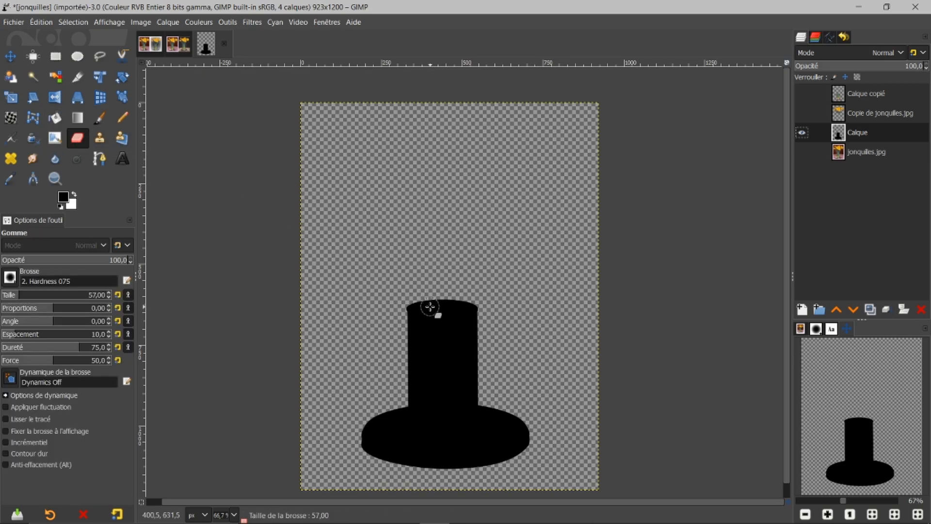
pyautogui.moveTo(429, 310)
pyautogui.mouseDown()
pyautogui.moveTo(400, 310)
pyautogui.moveTo(553, 305)
pyautogui.moveTo(399, 319)
pyautogui.moveTo(472, 318)
pyautogui.moveTo(395, 325)
pyautogui.moveTo(487, 336)
pyautogui.moveTo(384, 341)
pyautogui.moveTo(481, 344)
pyautogui.moveTo(404, 349)
pyautogui.moveTo(476, 355)
pyautogui.moveTo(403, 357)
pyautogui.moveTo(433, 369)
pyautogui.moveTo(479, 363)
pyautogui.moveTo(448, 372)
pyautogui.moveTo(380, 371)
pyautogui.moveTo(466, 387)
pyautogui.moveTo(483, 377)
pyautogui.moveTo(471, 399)
pyautogui.moveTo(405, 393)
pyautogui.moveTo(458, 390)
pyautogui.mouseUp()
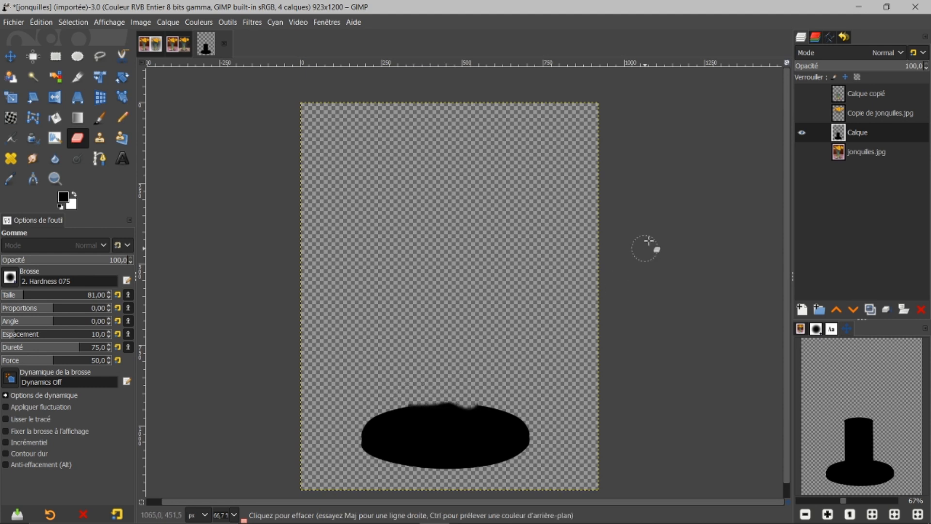
pyautogui.click(802, 112)
pyautogui.click(802, 93)
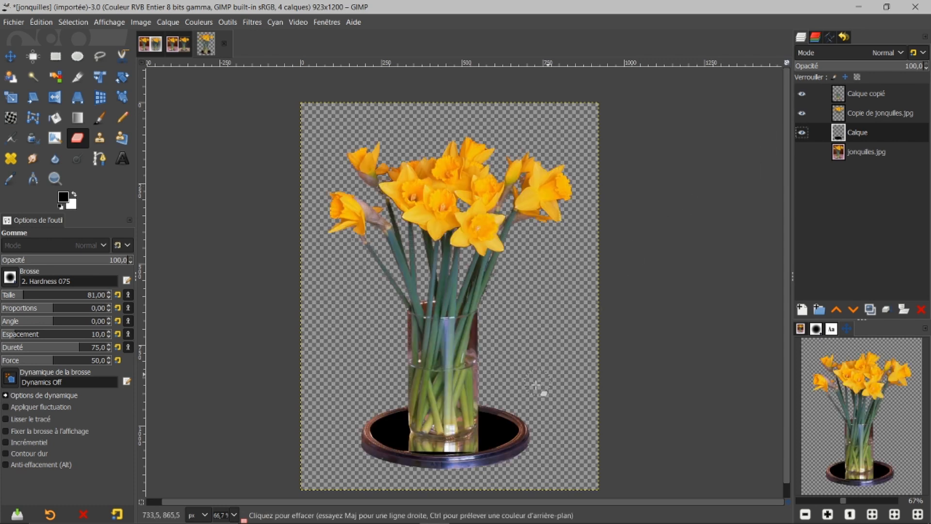
# - Try erasing the black inside the tray beside the vase on the Calque layer, and undo the stroke
pyautogui.moveTo(490, 425)
pyautogui.mouseDown()
pyautogui.moveTo(487, 417)
pyautogui.moveTo(506, 423)
pyautogui.moveTo(487, 444)
pyautogui.moveTo(485, 399)
pyautogui.mouseUp()
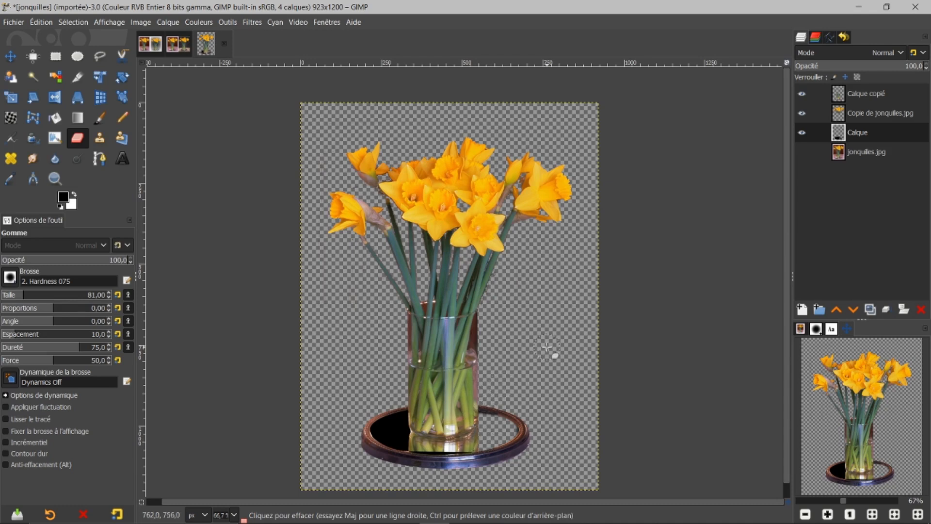
pyautogui.hotkey('ctrl', 'z')
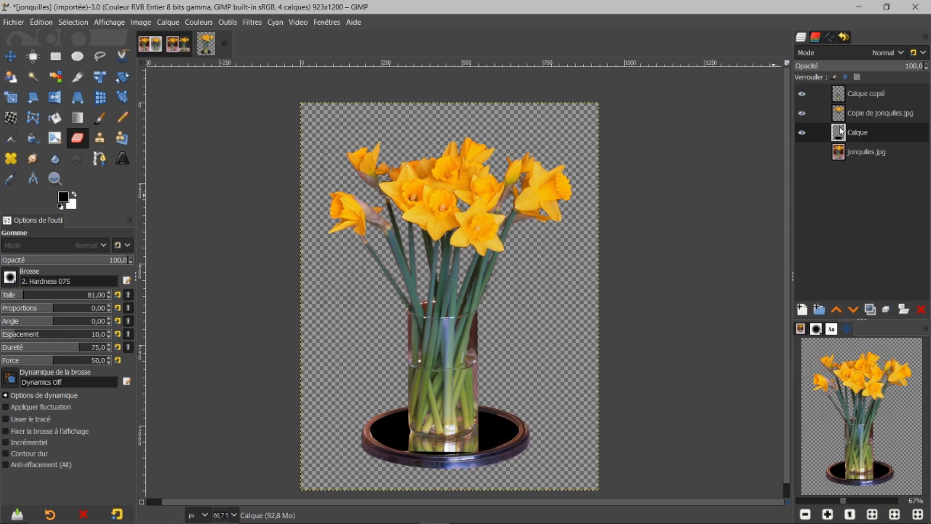
# - Move the black Calque layer about 8 px right and 22 px down to offset it from the tray as a shadow
pyautogui.click(9, 58)
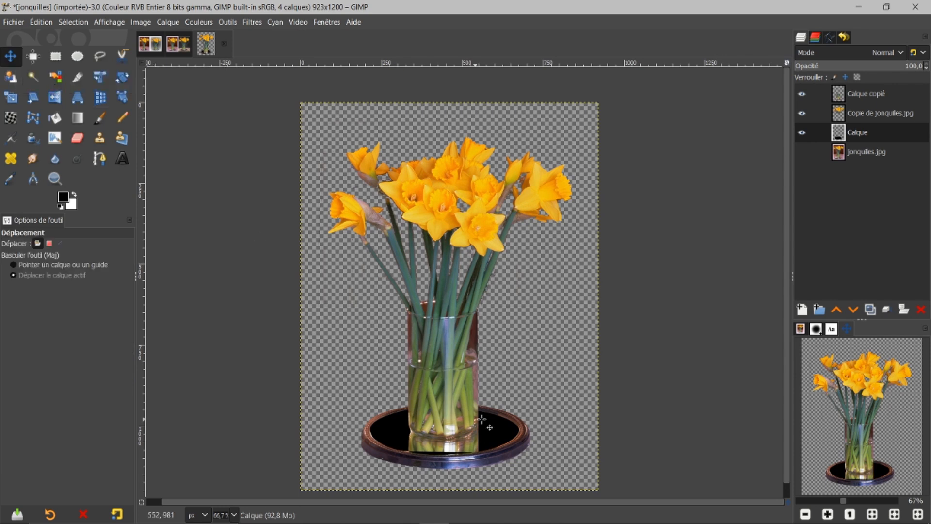
pyautogui.moveTo(483, 430); pyautogui.dragTo(486, 438)
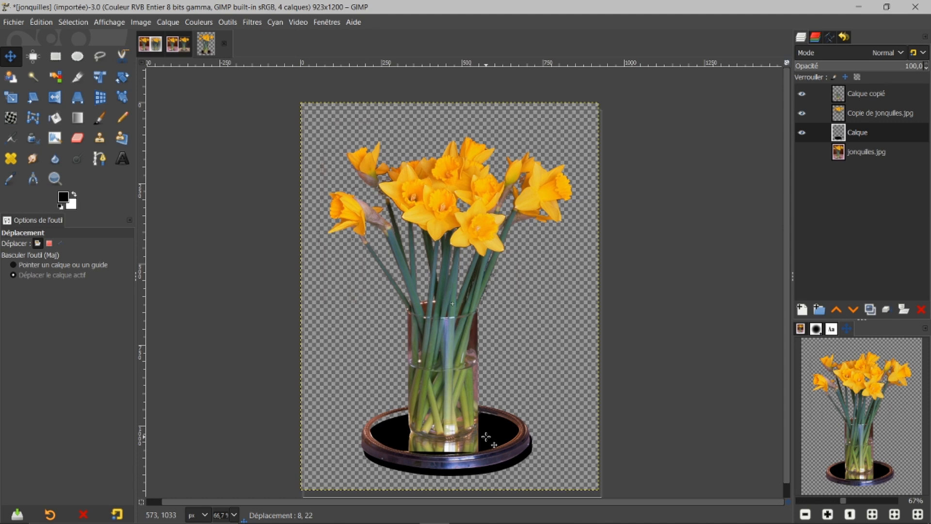
pyautogui.moveTo(486, 438); pyautogui.dragTo(486, 438)
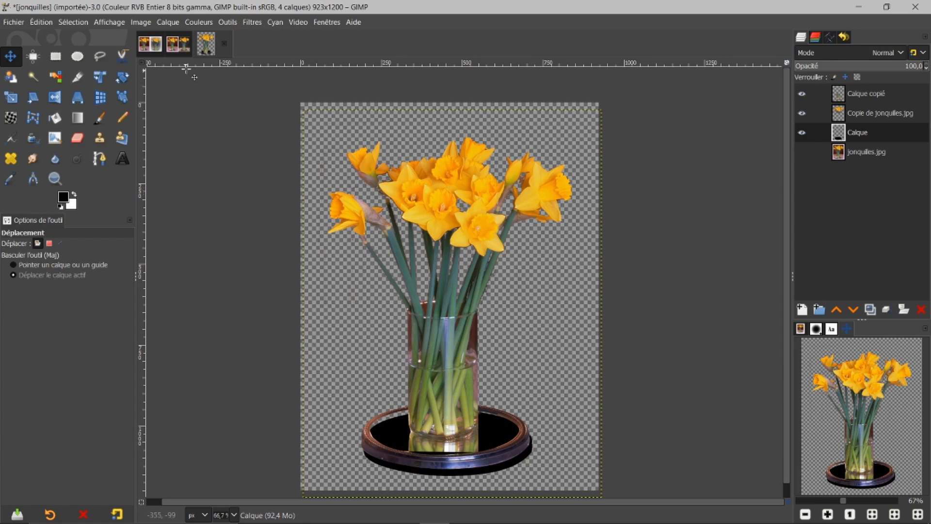
# - Soften the black shadow layer with a Gaussian blur of about 18.60
pyautogui.click(245, 22)
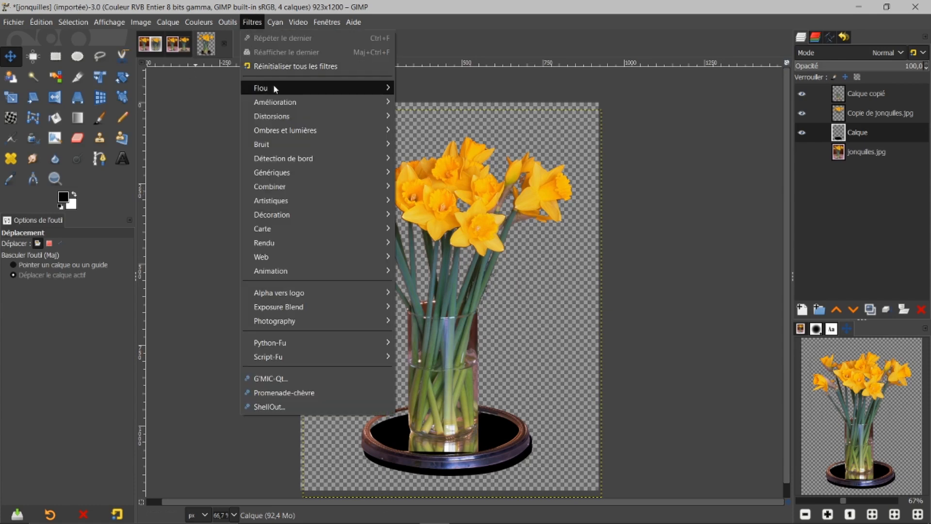
pyautogui.moveTo(286, 88)
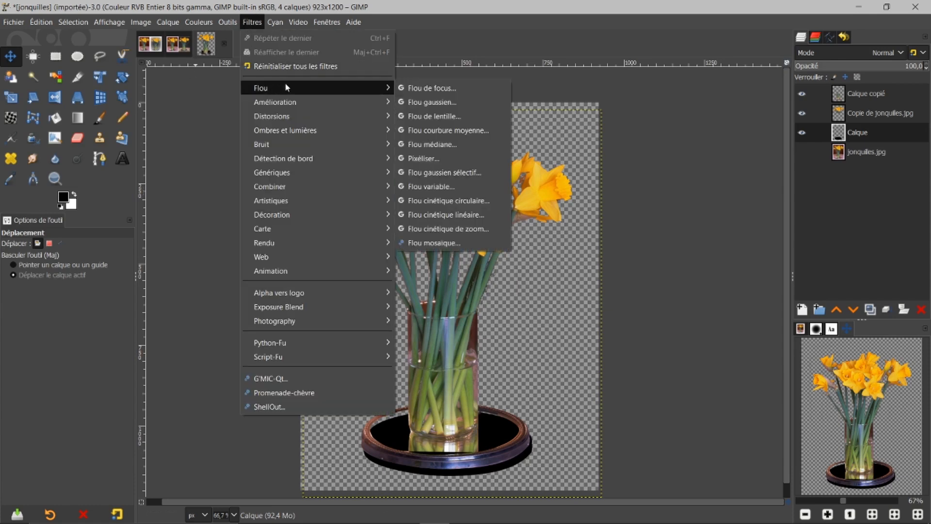
pyautogui.click(403, 102)
pyautogui.moveTo(82, 153); pyautogui.dragTo(101, 151)
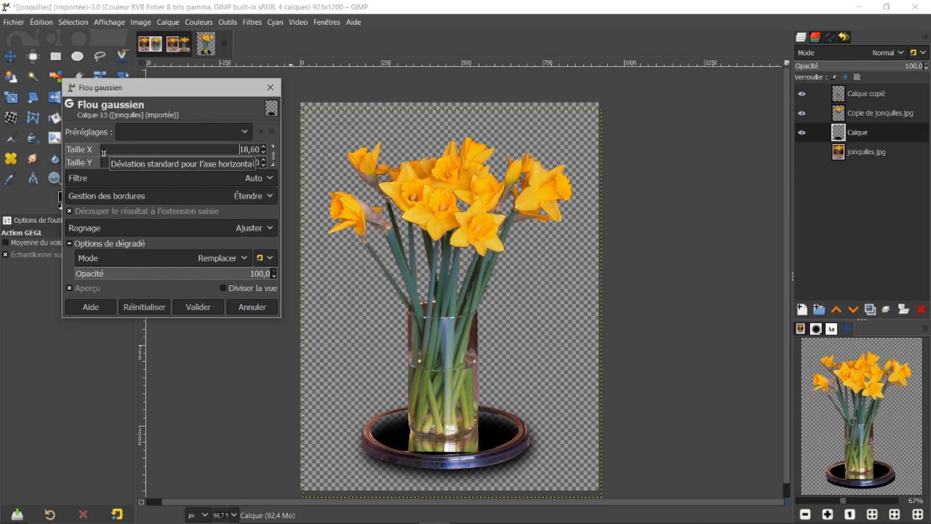
pyautogui.click(197, 307)
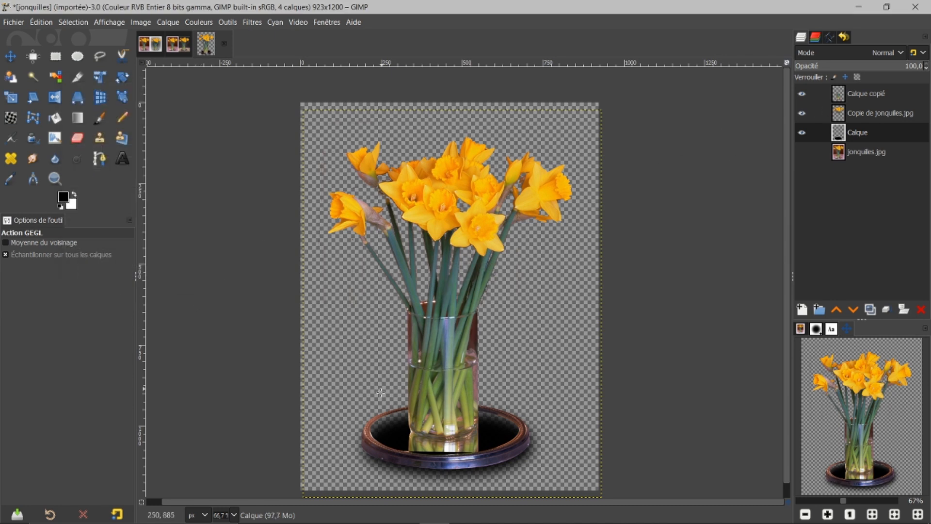
# - Erase the blurred black inside the tray on the Calque layer, keeping only the shadow around the rim
pyautogui.click(79, 139)
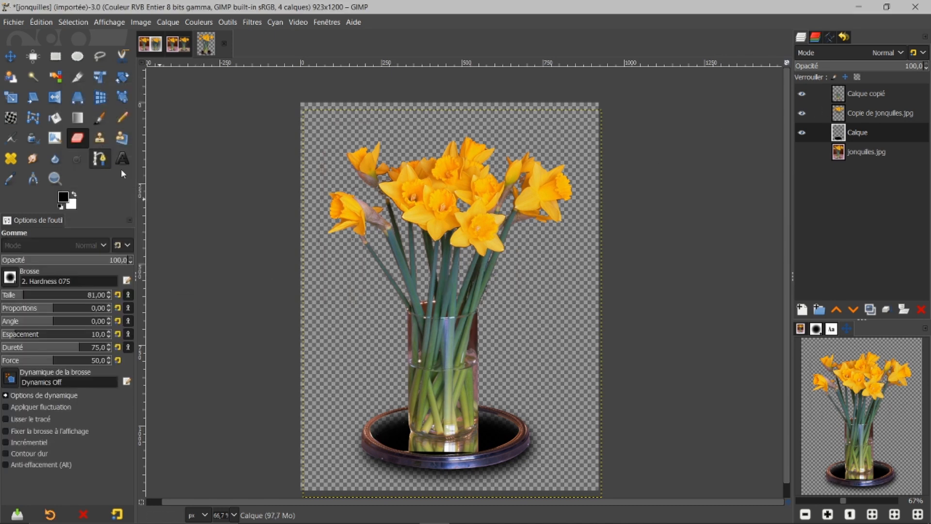
pyautogui.moveTo(400, 434)
pyautogui.mouseDown()
pyautogui.moveTo(388, 423)
pyautogui.moveTo(402, 417)
pyautogui.moveTo(381, 431)
pyautogui.moveTo(405, 439)
pyautogui.moveTo(409, 427)
pyautogui.moveTo(390, 426)
pyautogui.moveTo(385, 437)
pyautogui.moveTo(484, 418)
pyautogui.moveTo(506, 428)
pyautogui.moveTo(480, 446)
pyautogui.moveTo(429, 449)
pyautogui.moveTo(489, 447)
pyautogui.moveTo(457, 457)
pyautogui.moveTo(421, 444)
pyautogui.moveTo(427, 435)
pyautogui.mouseUp()
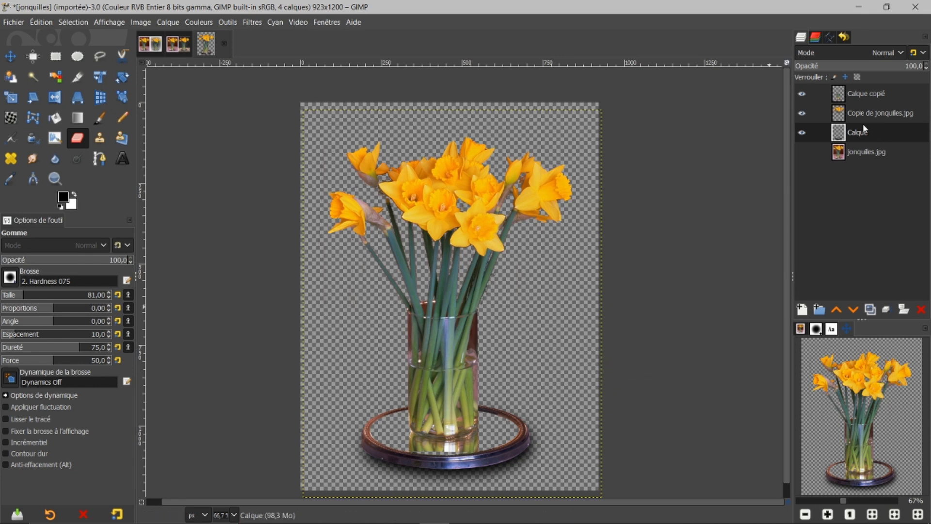
# - Show and activate the jonquilles.jpg layer and select the picture inside its pale border with an 828 x 1105 px rectangle at 48, 48
pyautogui.click(802, 153)
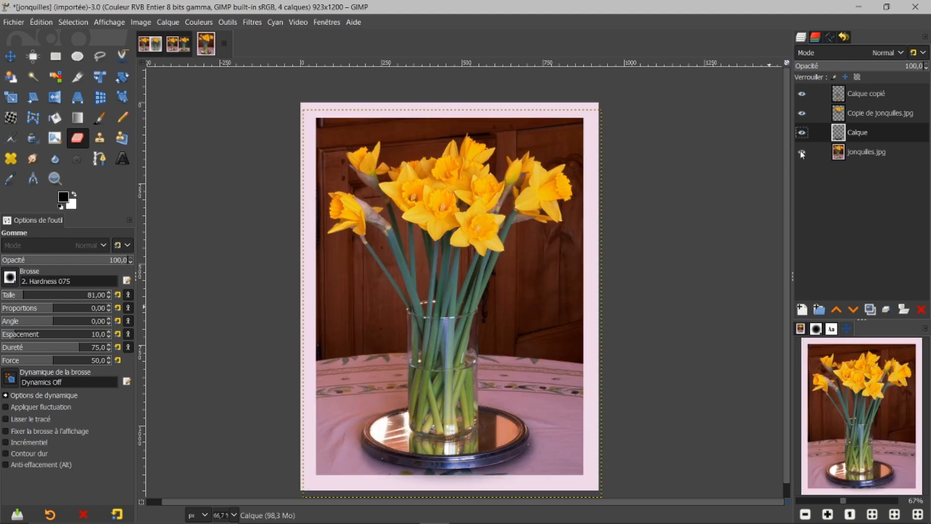
pyautogui.click(842, 154)
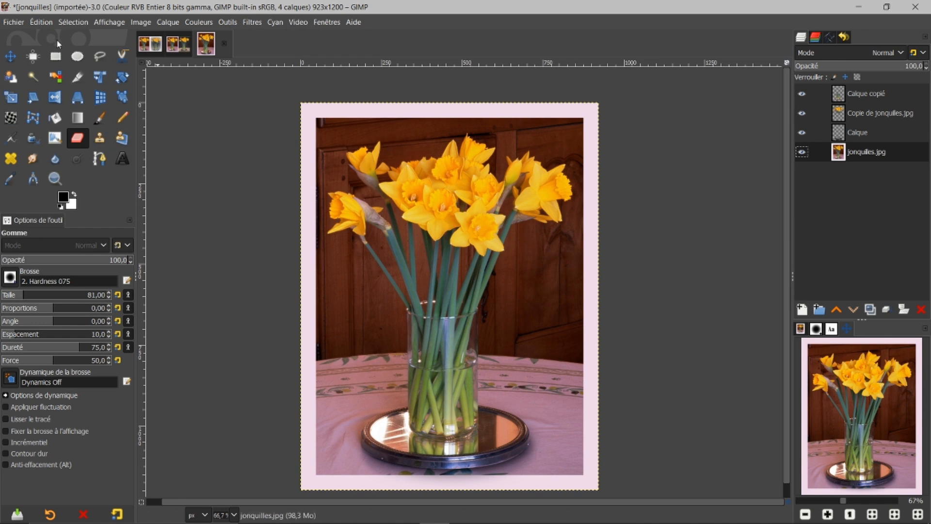
pyautogui.click(57, 57)
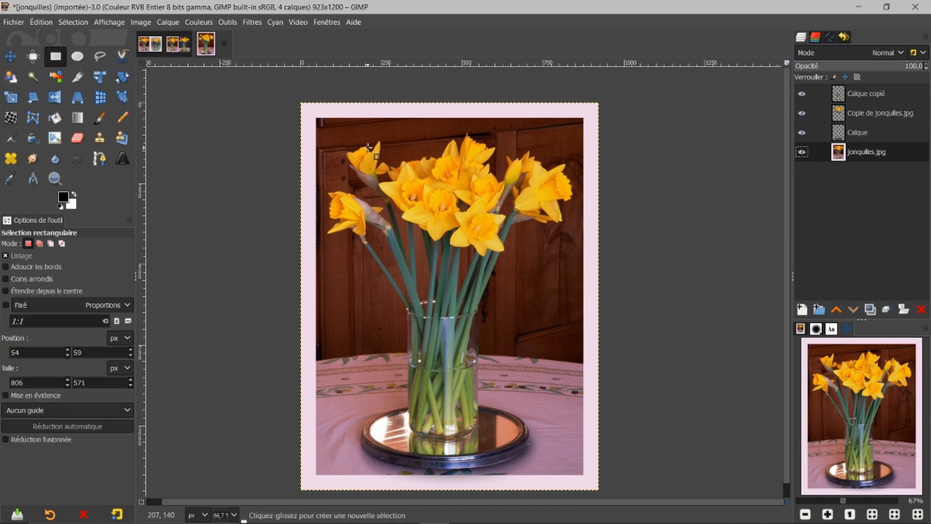
pyautogui.moveTo(345, 136)
pyautogui.mouseDown()
pyautogui.moveTo(438, 392)
pyautogui.moveTo(568, 467)
pyautogui.mouseUp()
pyautogui.moveTo(555, 303); pyautogui.dragTo(572, 309)
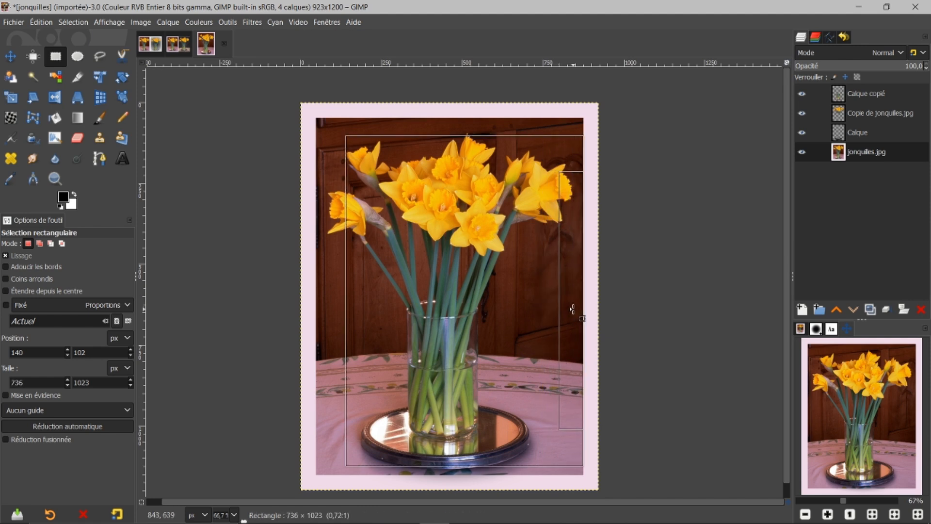
pyautogui.moveTo(361, 270); pyautogui.dragTo(331, 267)
pyautogui.moveTo(449, 144); pyautogui.dragTo(443, 126)
pyautogui.moveTo(451, 447); pyautogui.dragTo(452, 449)
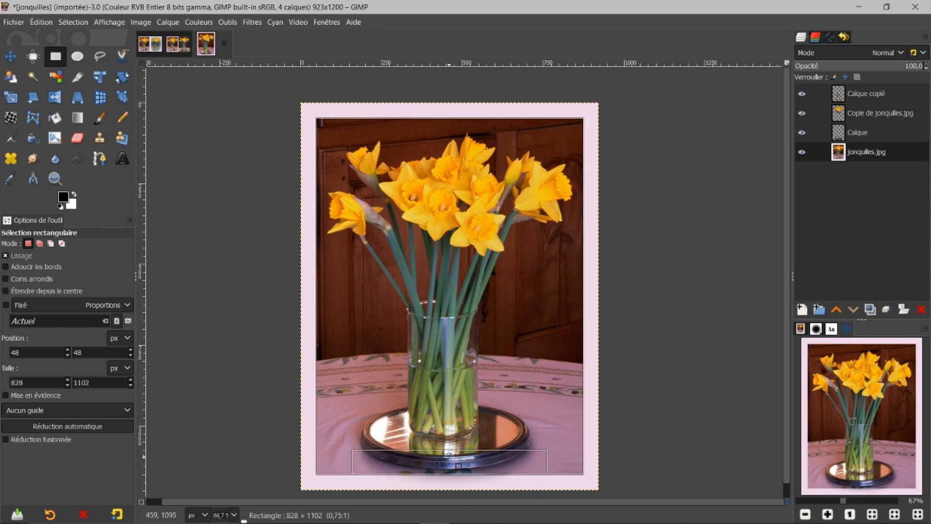
pyautogui.moveTo(457, 466); pyautogui.dragTo(458, 467)
pyautogui.click(430, 298)
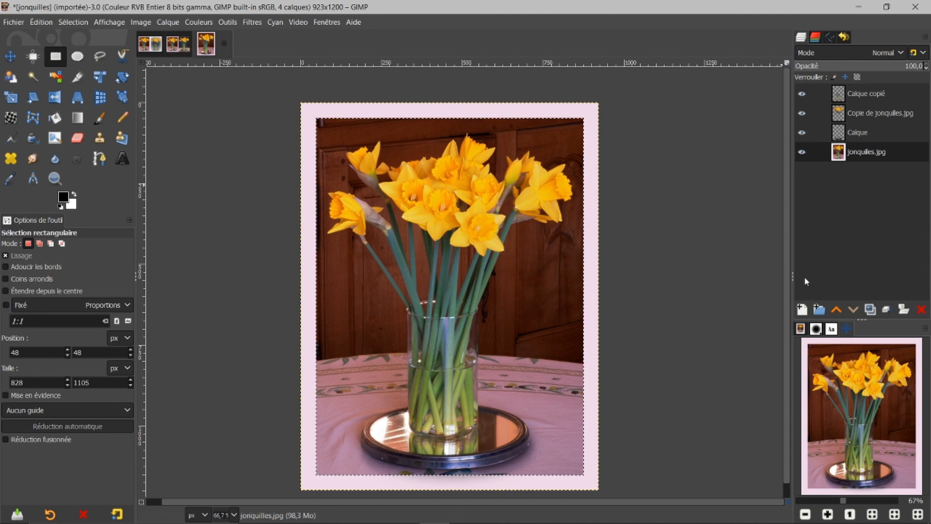
# - Add a new 923 x 1200 px transparent layer directly above jonquilles.jpg and invert the selection to cover the border
pyautogui.click(802, 309)
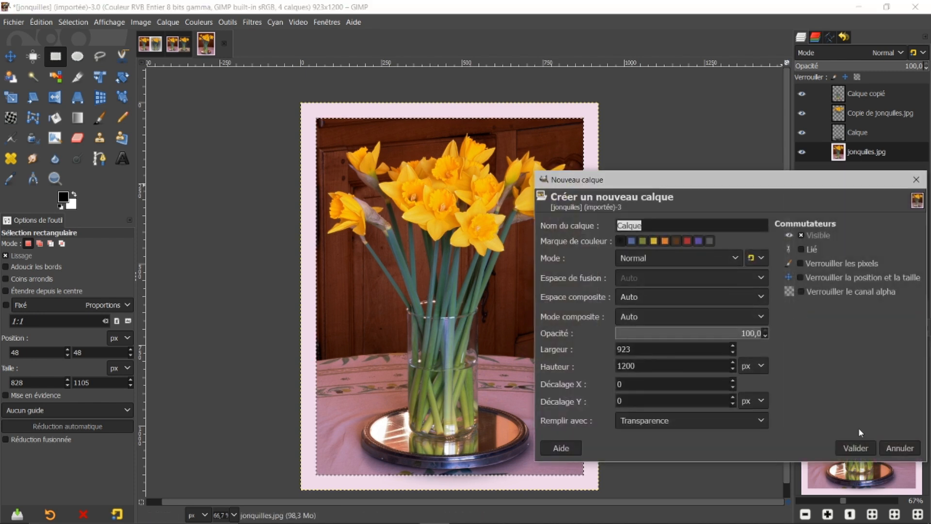
pyautogui.click(854, 447)
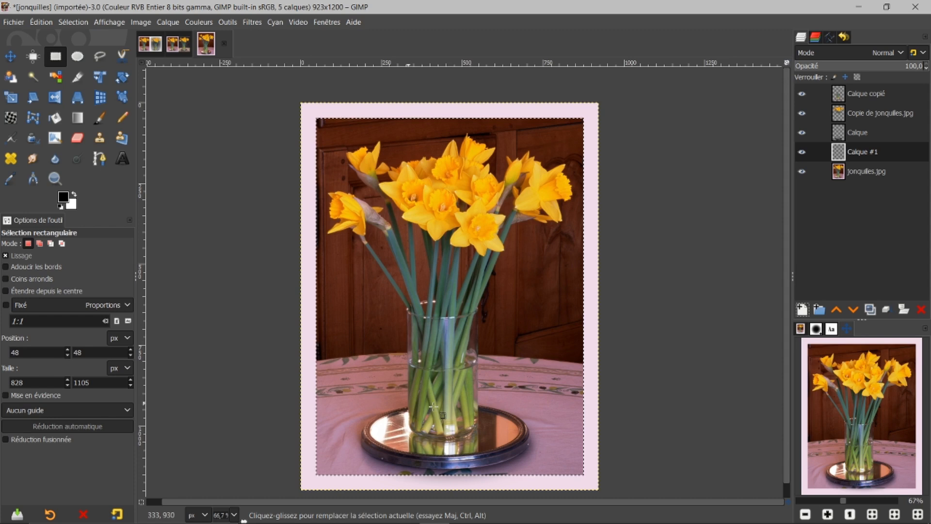
pyautogui.click(73, 22)
pyautogui.click(80, 68)
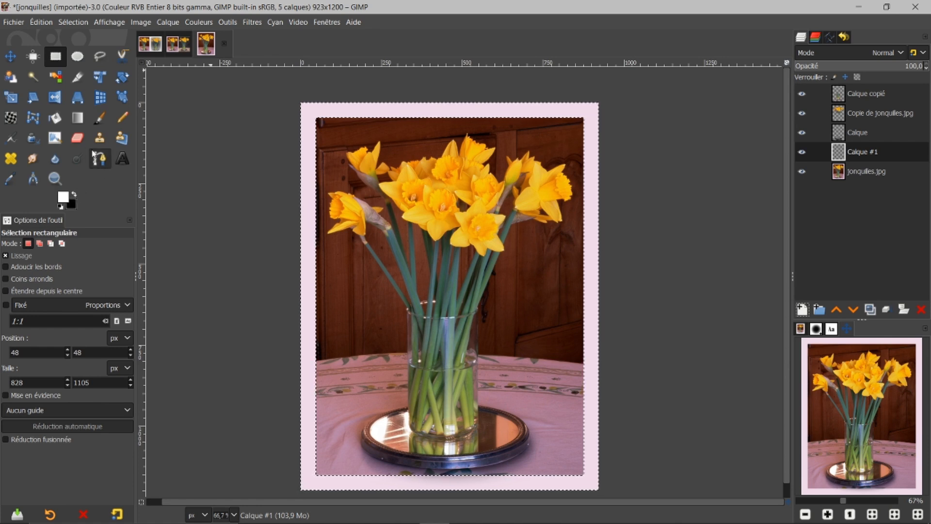
# - Fill the border selection with white on the Calque #1 layer and clear the selection
pyautogui.click(56, 119)
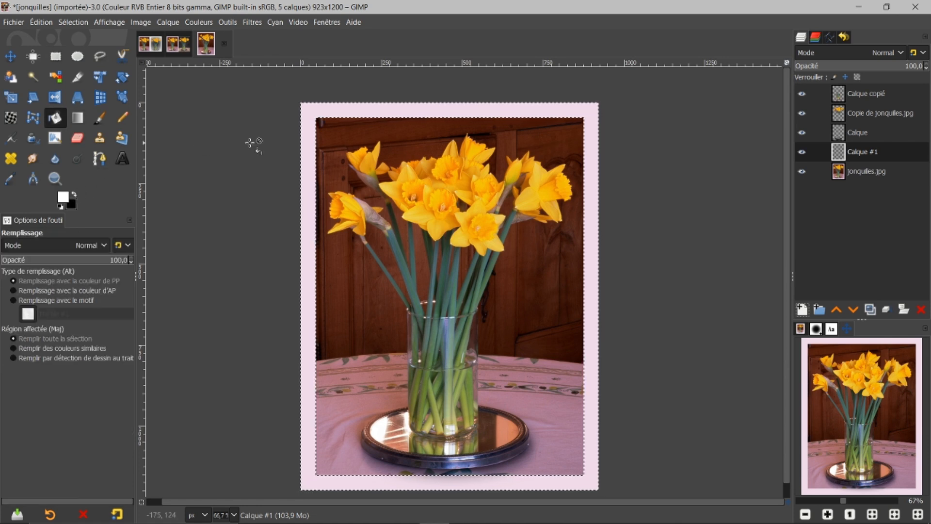
pyautogui.click(307, 159)
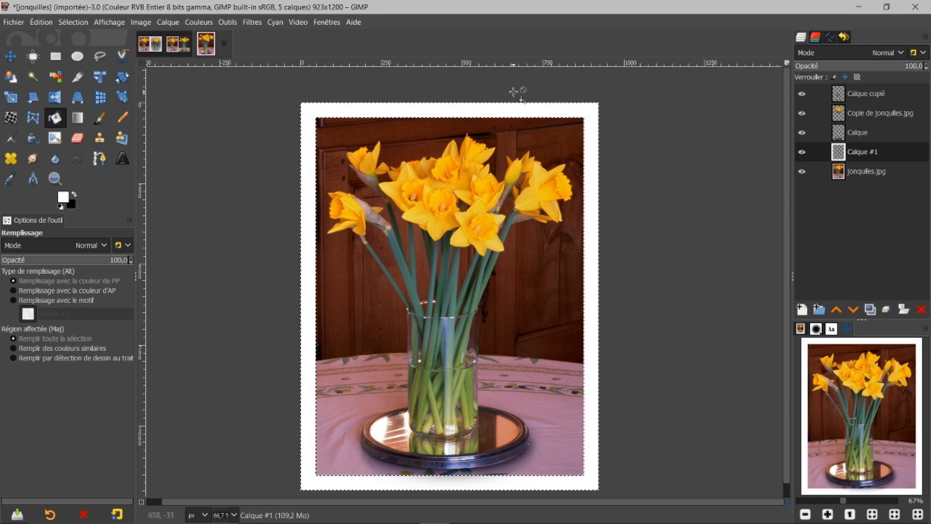
pyautogui.click(72, 22)
pyautogui.click(78, 52)
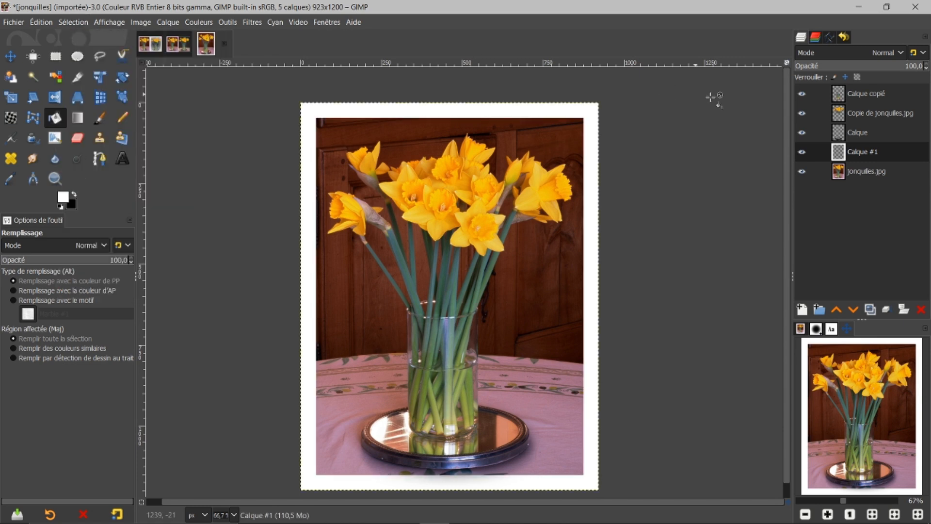
# - Hide the jonquilles.jpg layer and add a new 923 x 1200 px transparent layer directly above it
pyautogui.click(801, 171)
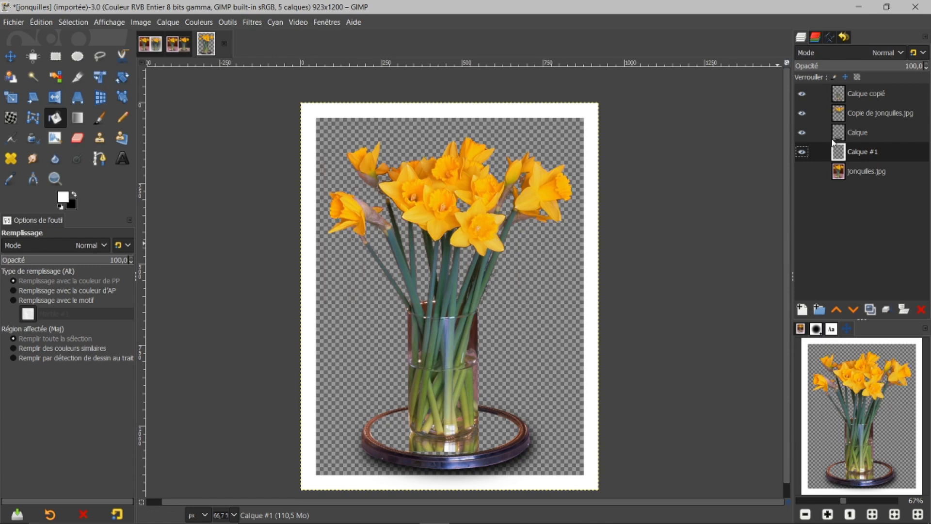
pyautogui.click(842, 176)
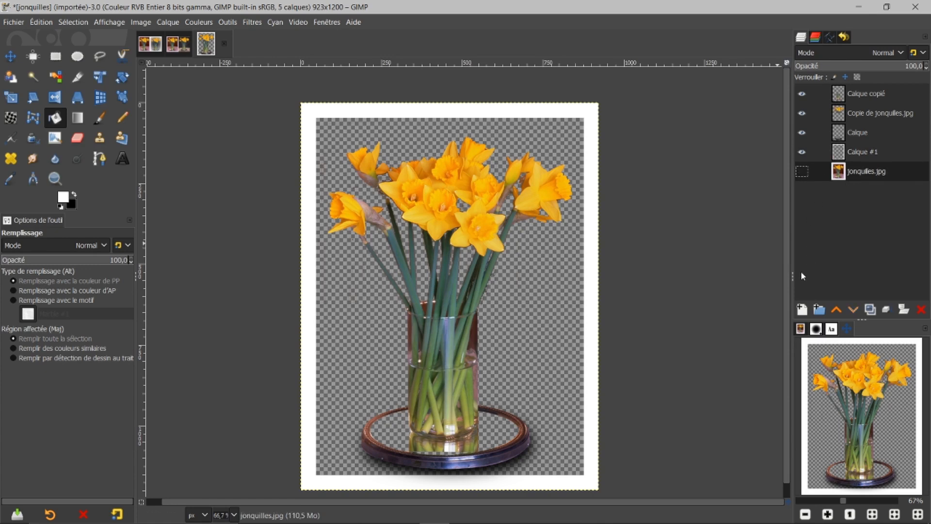
pyautogui.click(802, 309)
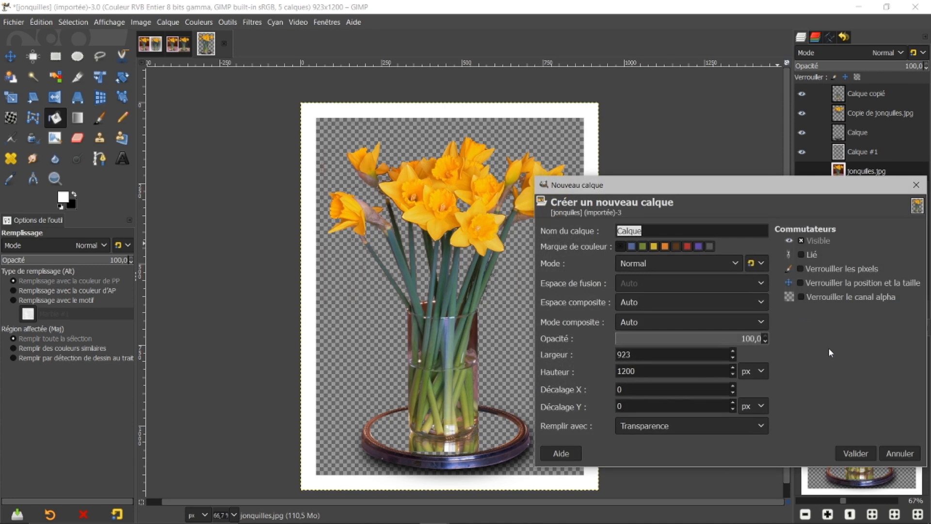
pyautogui.click(854, 453)
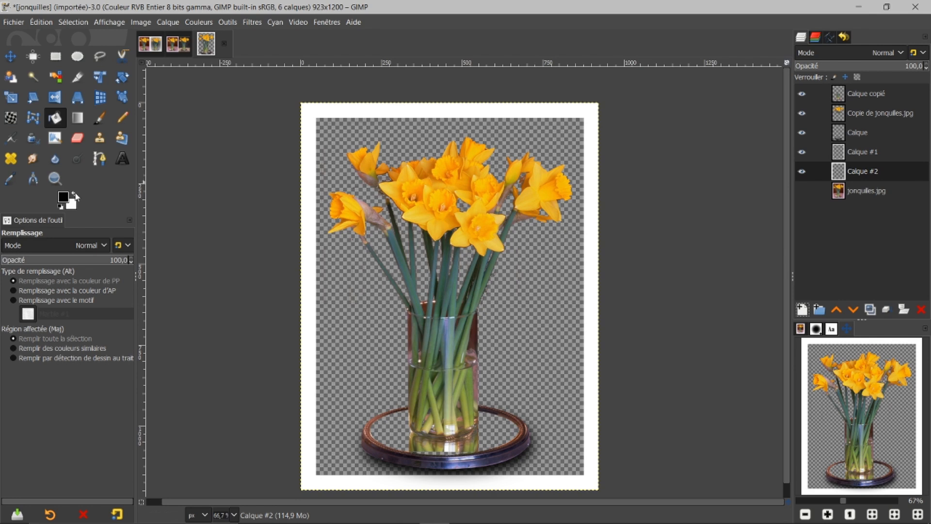
# - Draw a radial black-to-white gradient on Calque #2 from the bouquet's centre to the frame's lower-right inner corner, with its midpoint at 47.40
pyautogui.click(78, 118)
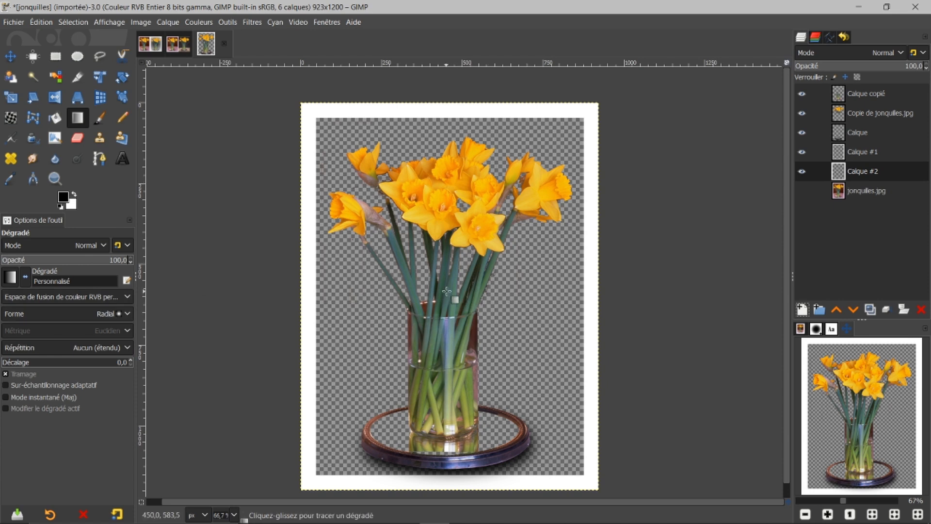
pyautogui.moveTo(447, 291)
pyautogui.mouseDown()
pyautogui.moveTo(562, 465)
pyautogui.moveTo(583, 477)
pyautogui.mouseUp()
pyautogui.moveTo(447, 290); pyautogui.dragTo(447, 283)
pyautogui.moveTo(515, 380)
pyautogui.mouseDown()
pyautogui.moveTo(488, 347)
pyautogui.moveTo(511, 373)
pyautogui.mouseUp()
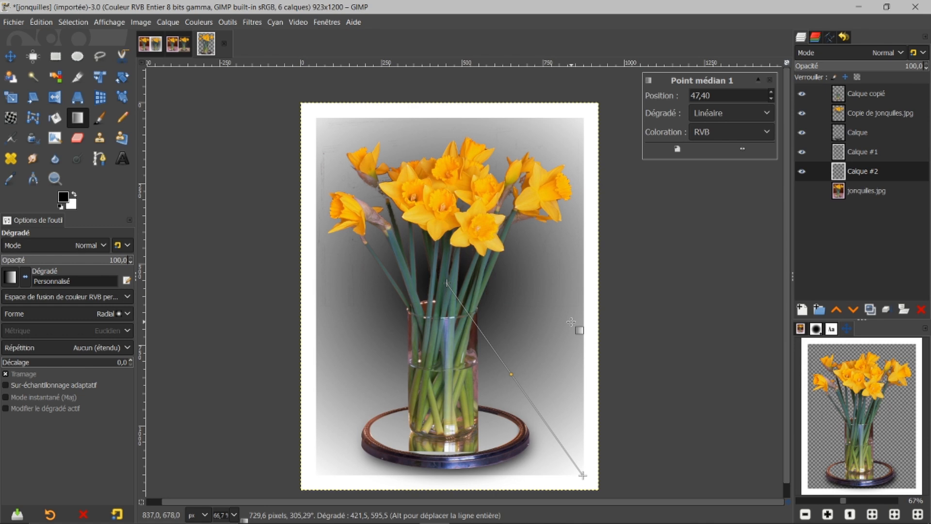
pyautogui.press('Return')
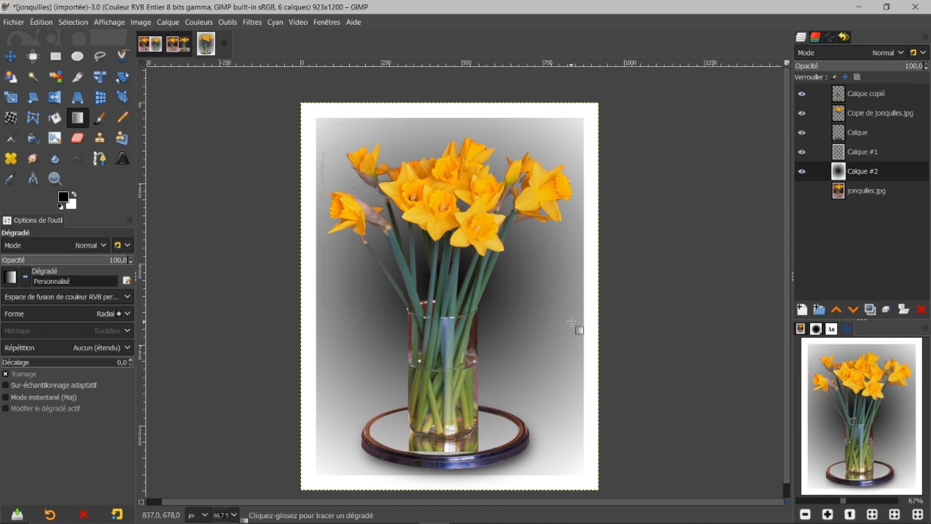
# - Compare the composition with the finished examples in the jonquilles2 and jonquilles4 images
pyautogui.click(144, 47)
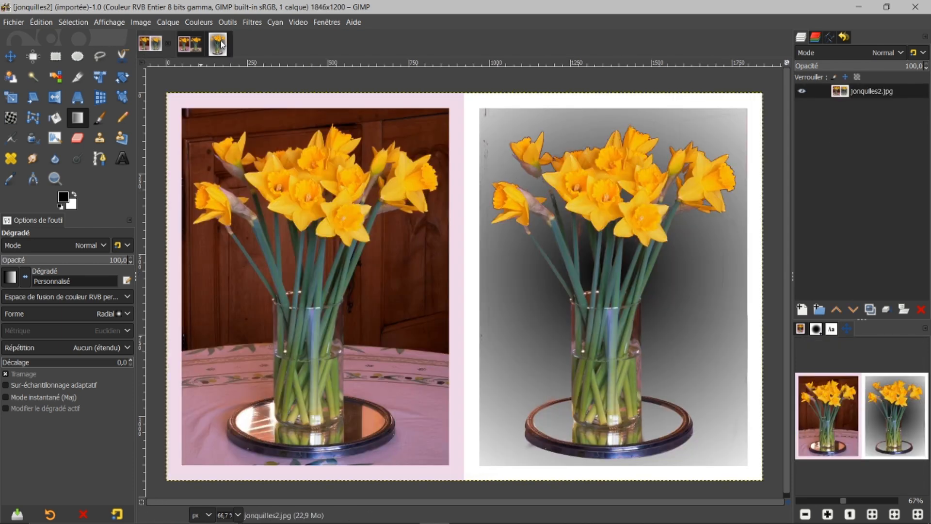
pyautogui.click(218, 44)
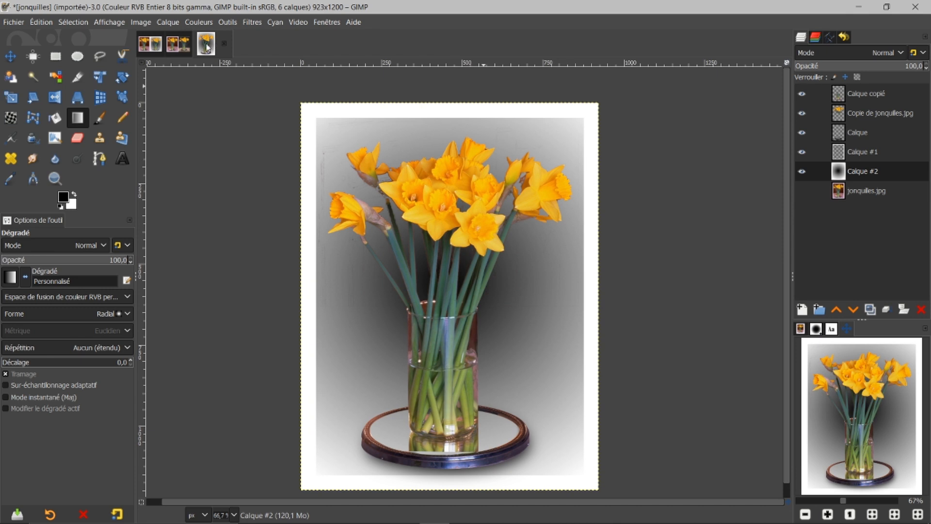
pyautogui.click(180, 44)
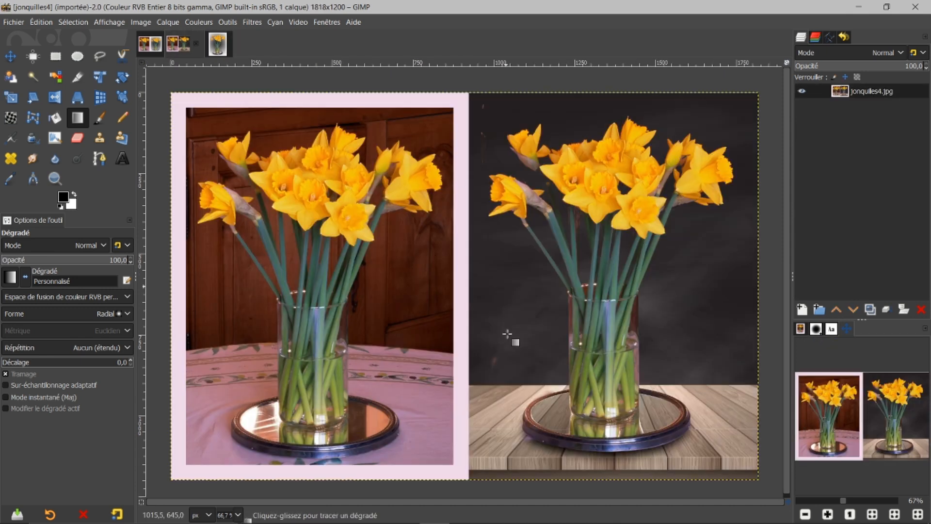
pyautogui.click(217, 52)
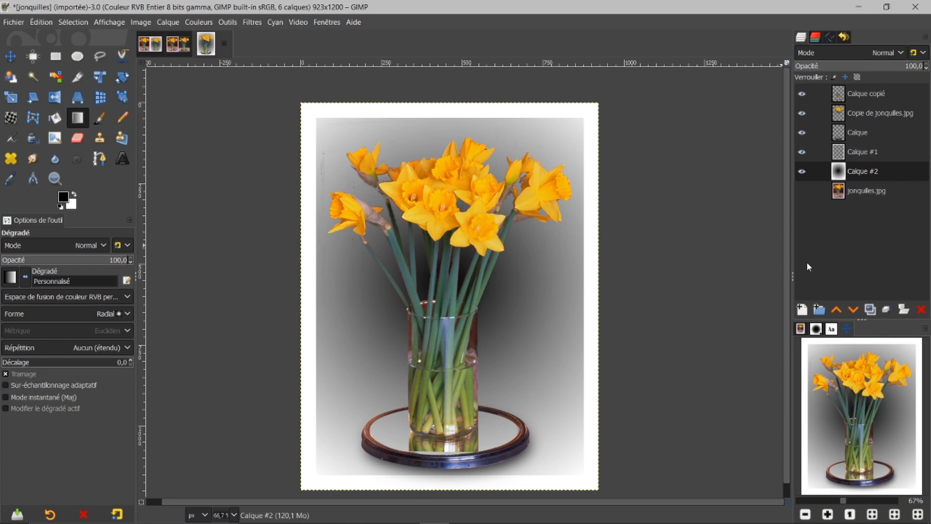
# - Open the recent mesa-madera-sobre-fondo-negro image of a wooden table on black, and return to the jonquilles image
pyautogui.click(800, 330)
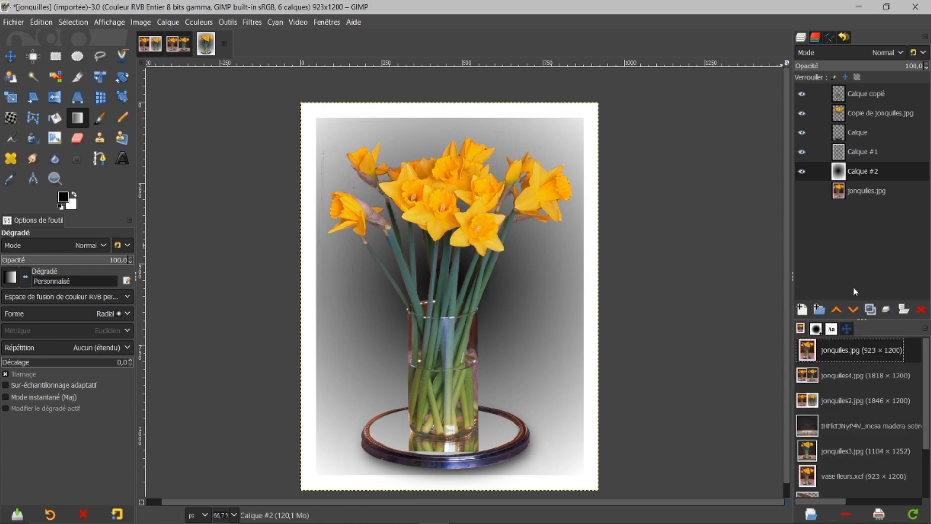
pyautogui.click(807, 426)
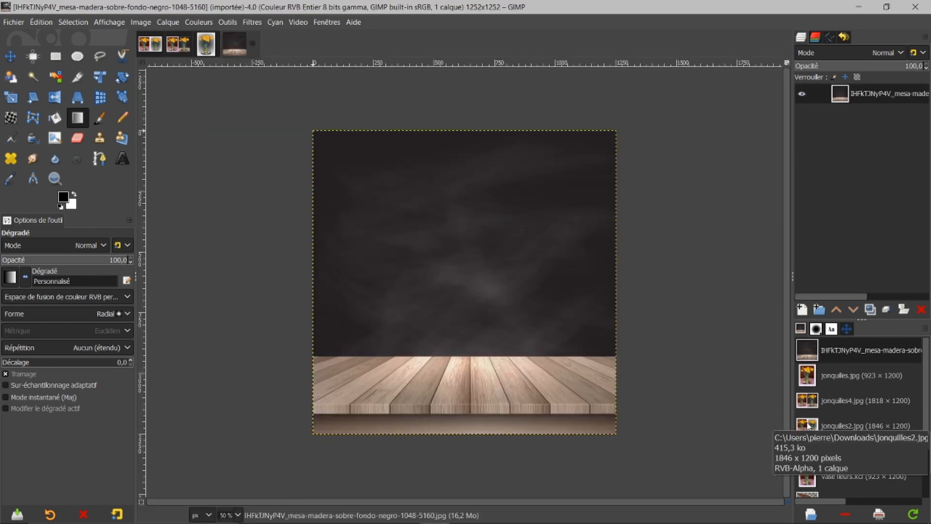
pyautogui.click(206, 44)
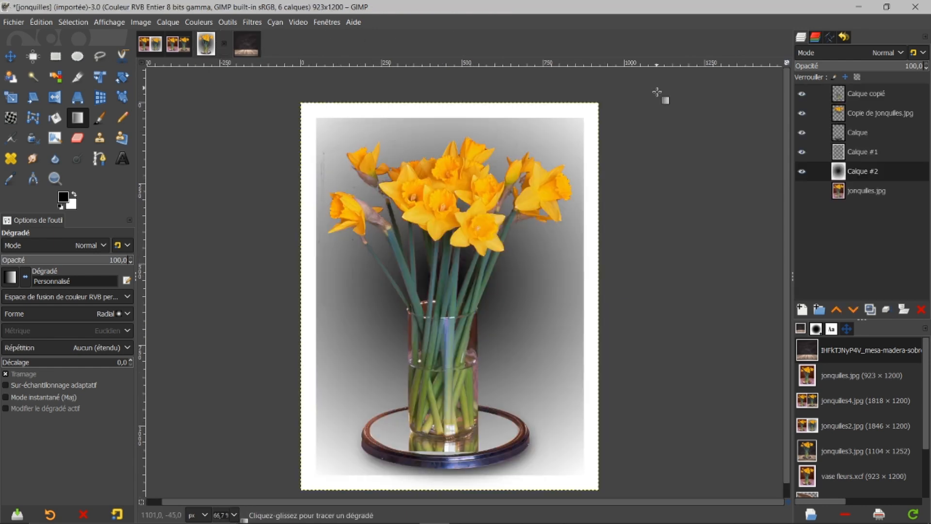
# - Hide the Calque #2 gradient layer and the Calque #1 white frame layer
pyautogui.click(802, 172)
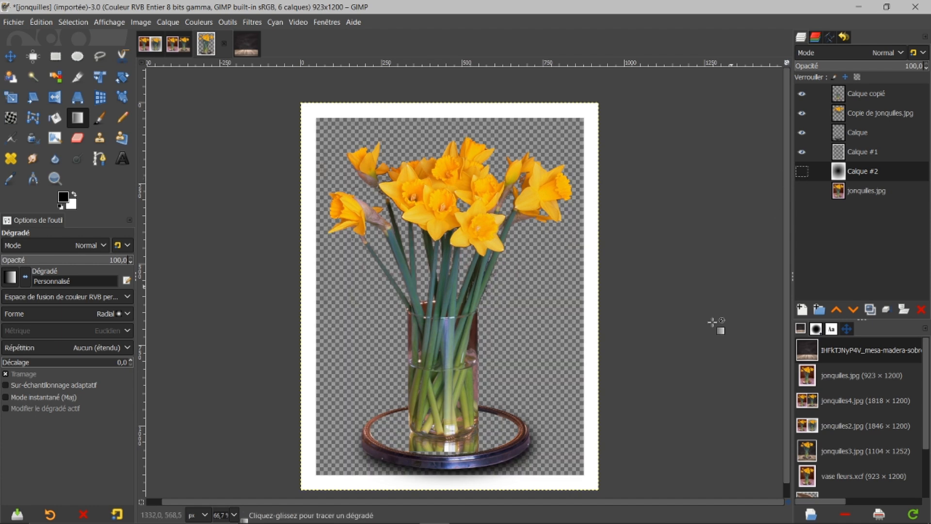
pyautogui.click(802, 152)
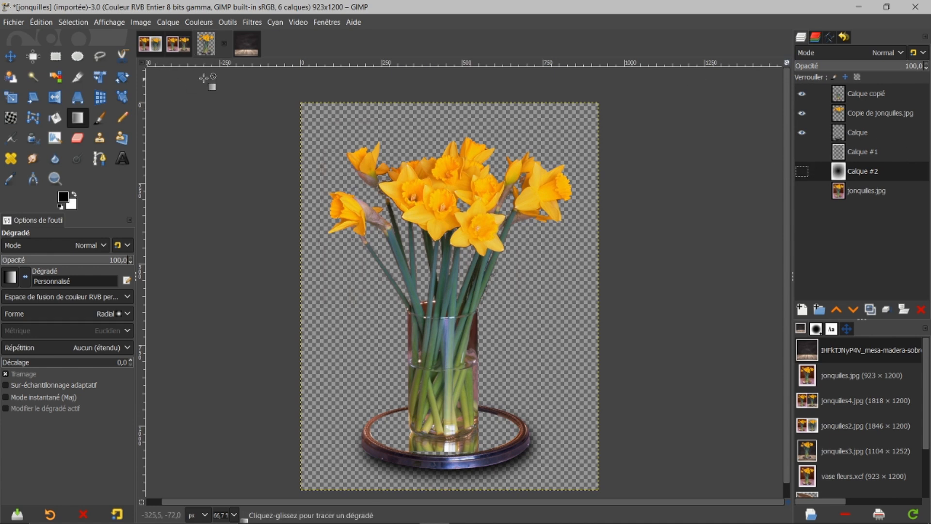
pyautogui.click(803, 171)
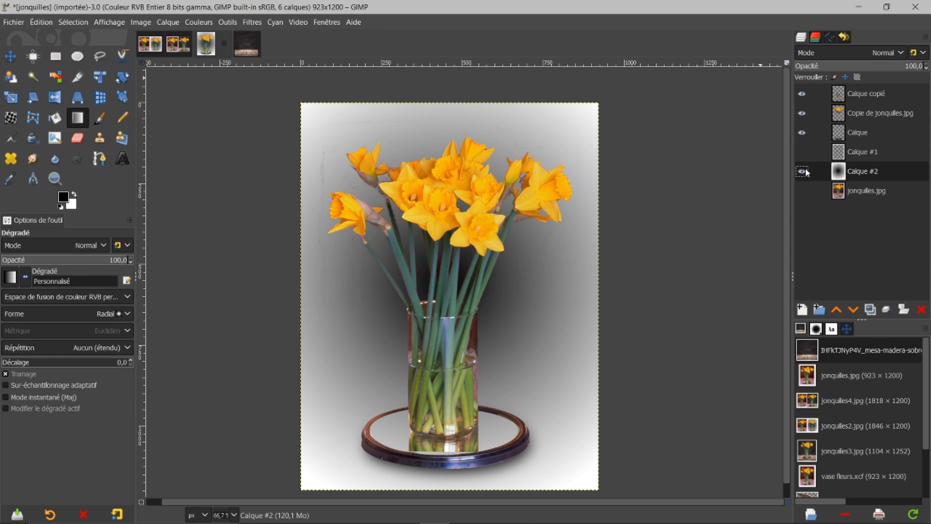
pyautogui.click(802, 171)
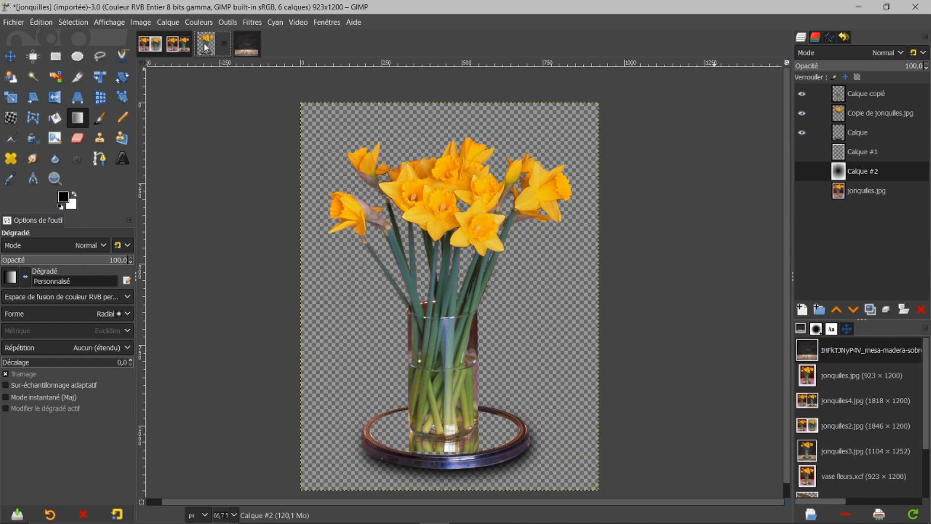
# - Copy the visible flowers, vase and tray into the wooden table image as a new layer and centre them on the table
pyautogui.moveTo(206, 47); pyautogui.dragTo(866, 104)
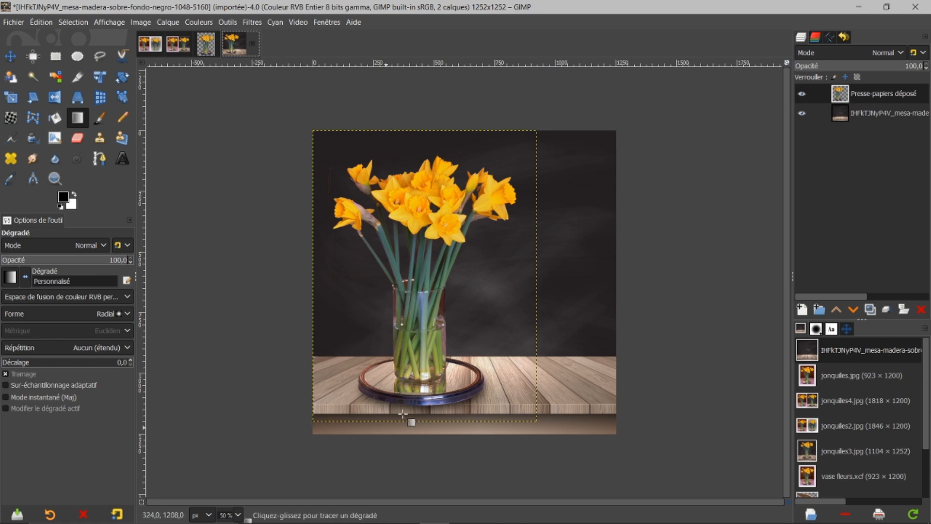
pyautogui.click(9, 57)
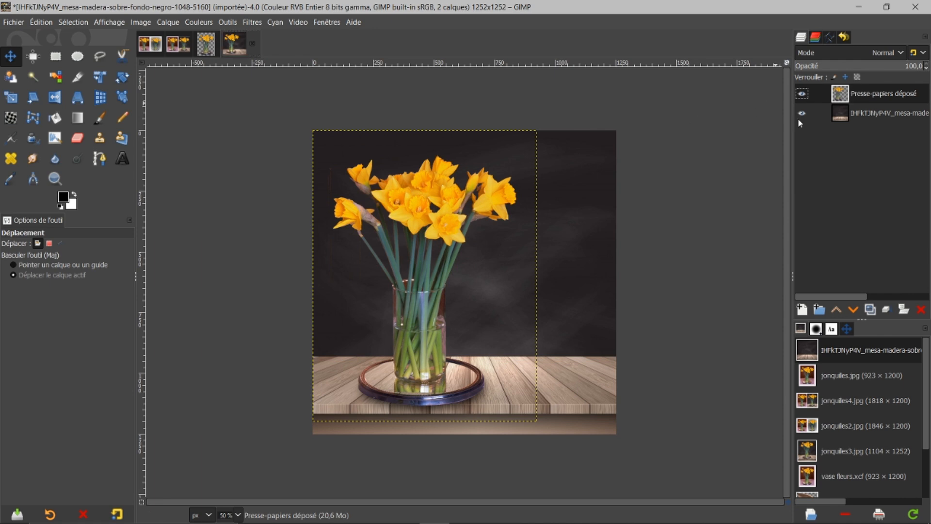
pyautogui.moveTo(431, 291); pyautogui.dragTo(469, 282)
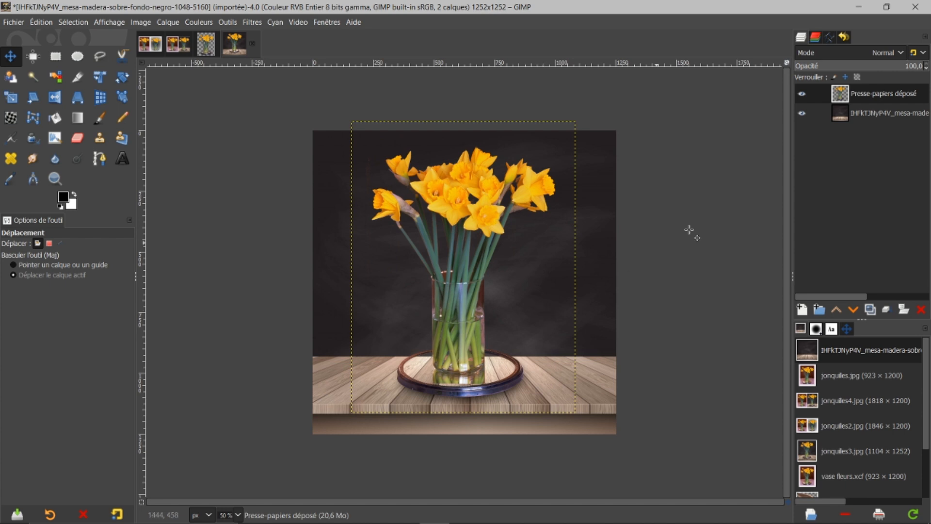
# - Hide the flower layer and select the rear planks on the wooden table layer with a 1428 x 116 px rectangle at -84, 938
pyautogui.click(835, 115)
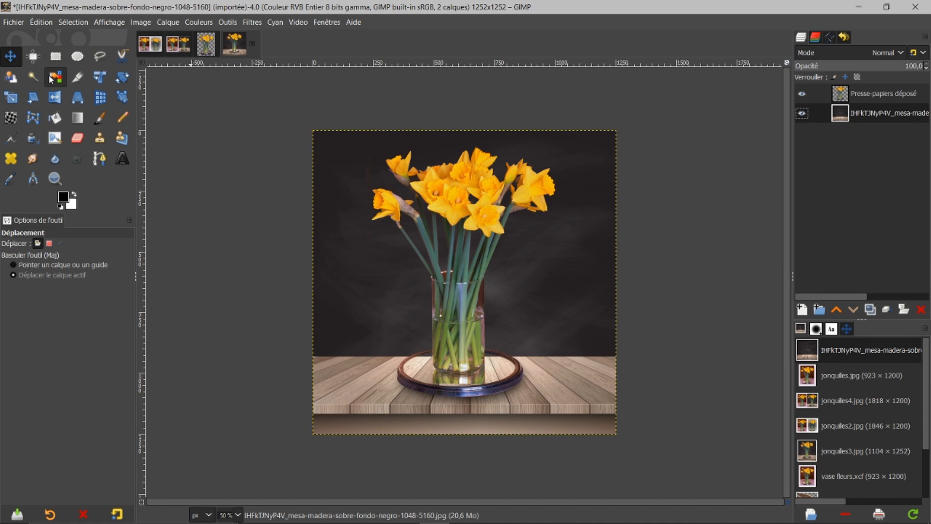
pyautogui.click(802, 95)
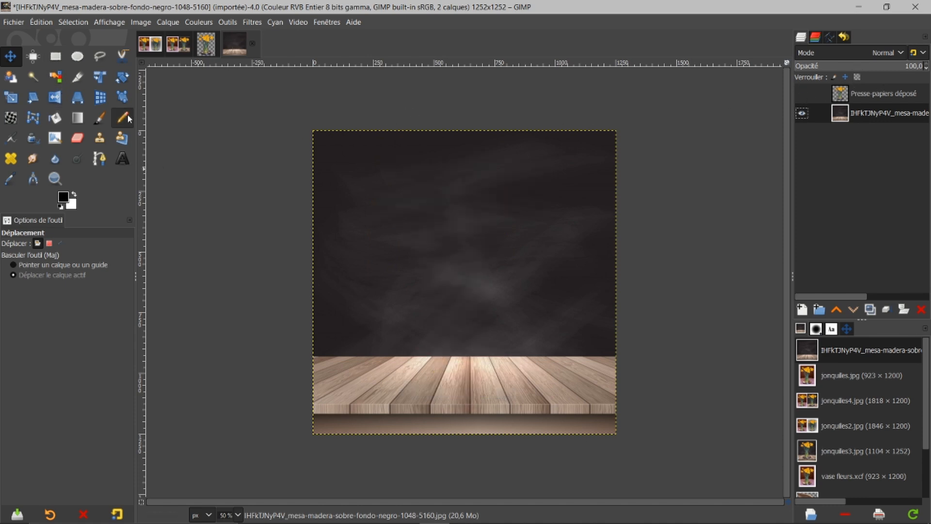
pyautogui.click(55, 57)
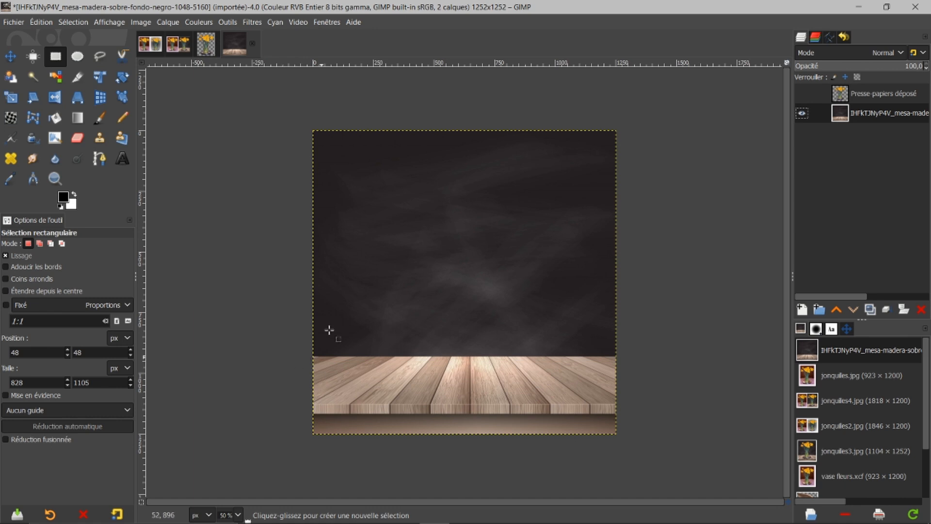
pyautogui.moveTo(292, 352); pyautogui.dragTo(639, 386)
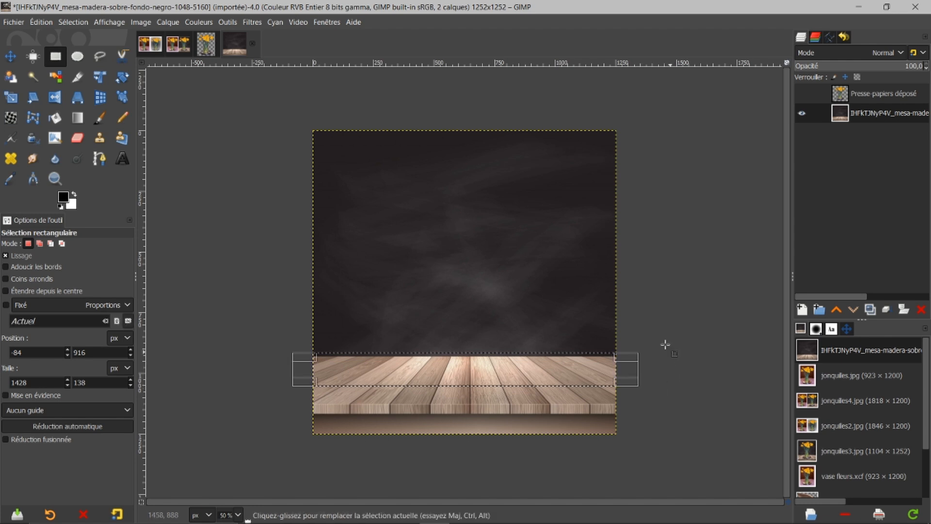
pyautogui.moveTo(462, 358); pyautogui.dragTo(461, 364)
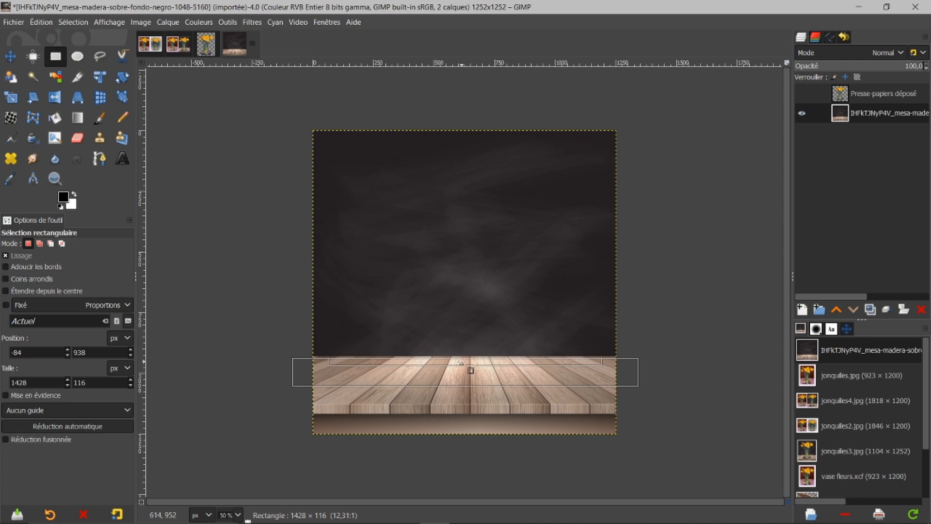
pyautogui.moveTo(461, 363); pyautogui.dragTo(462, 363)
pyautogui.click(465, 366)
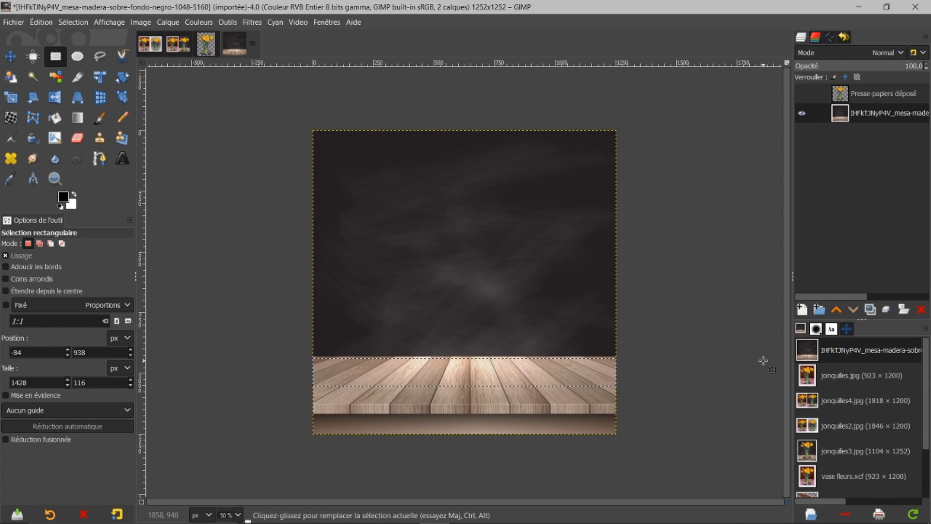
# - Reshape the selected planks with the Unified Transform tool, pulling both back corners upward and inward to give the tabletop perspective
pyautogui.click(101, 78)
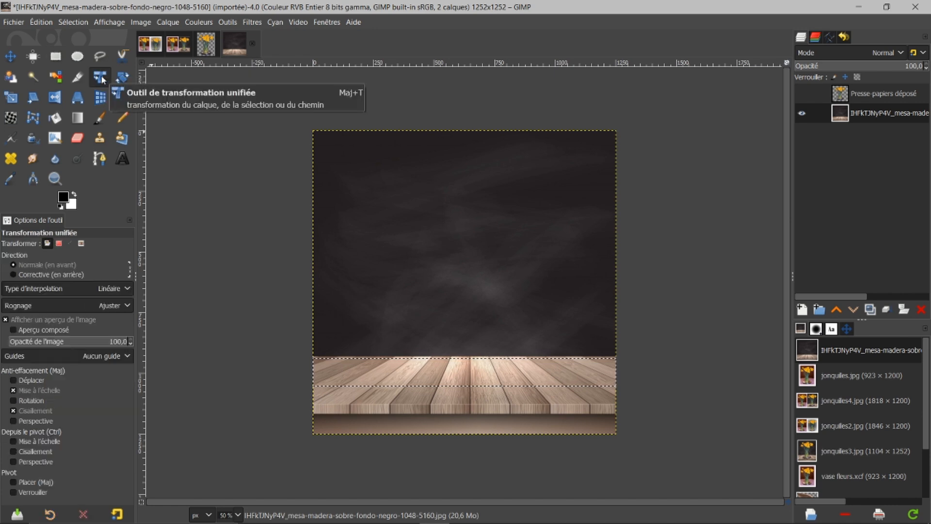
pyautogui.click(441, 374)
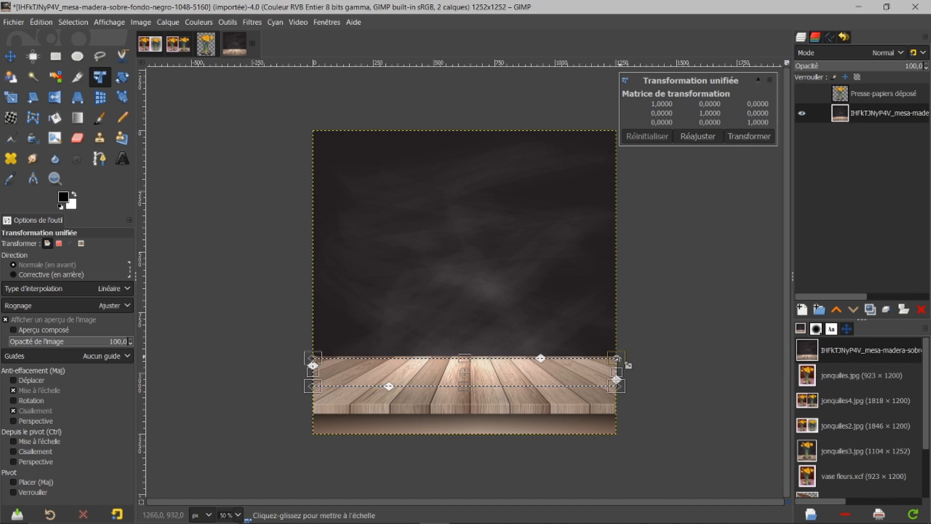
pyautogui.moveTo(617, 358); pyautogui.dragTo(613, 337)
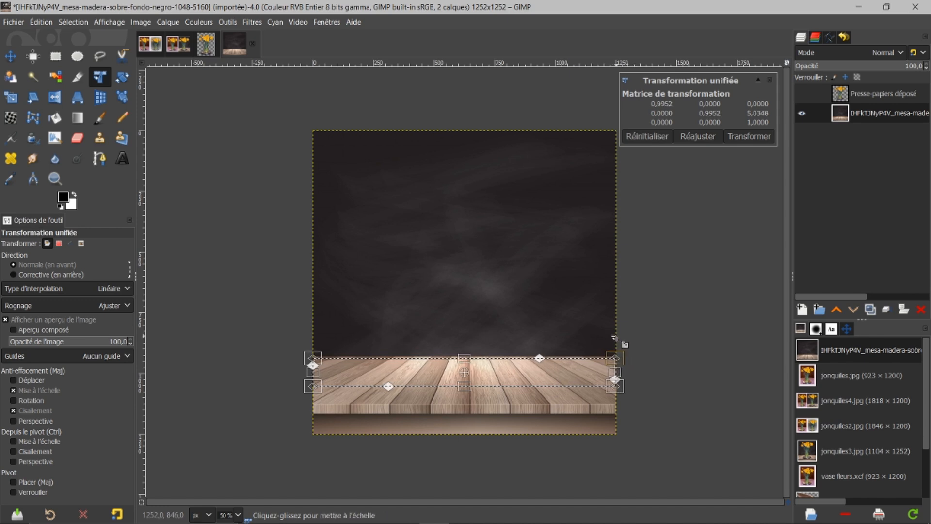
pyautogui.hotkey('ctrl', 'z')
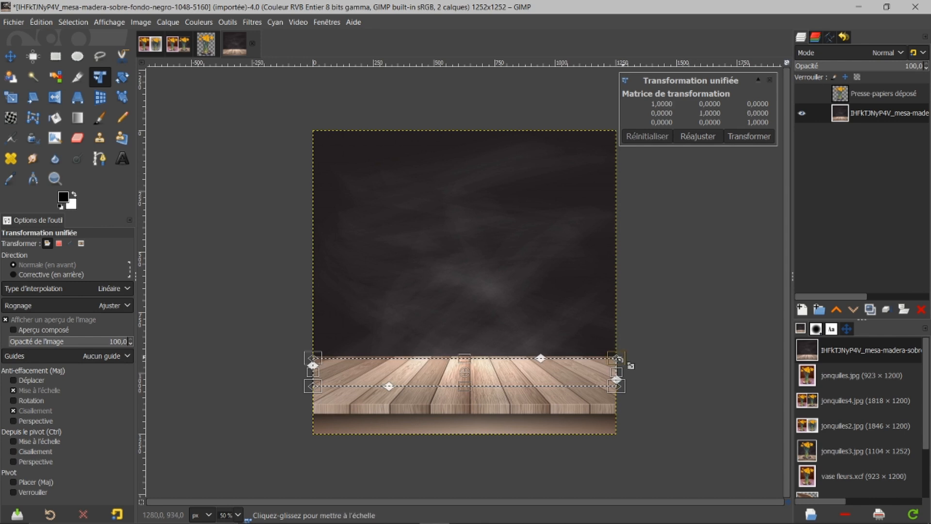
pyautogui.moveTo(616, 359); pyautogui.dragTo(604, 305)
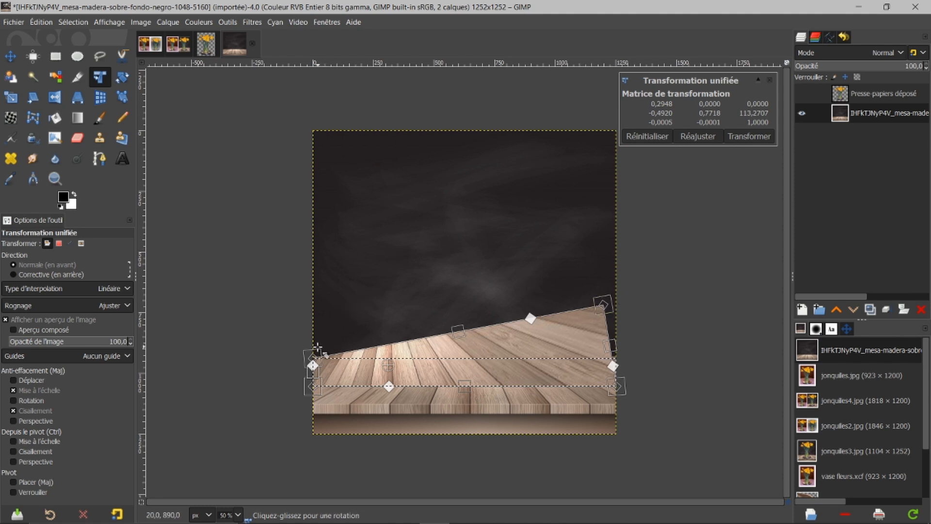
pyautogui.moveTo(310, 357); pyautogui.dragTo(331, 305)
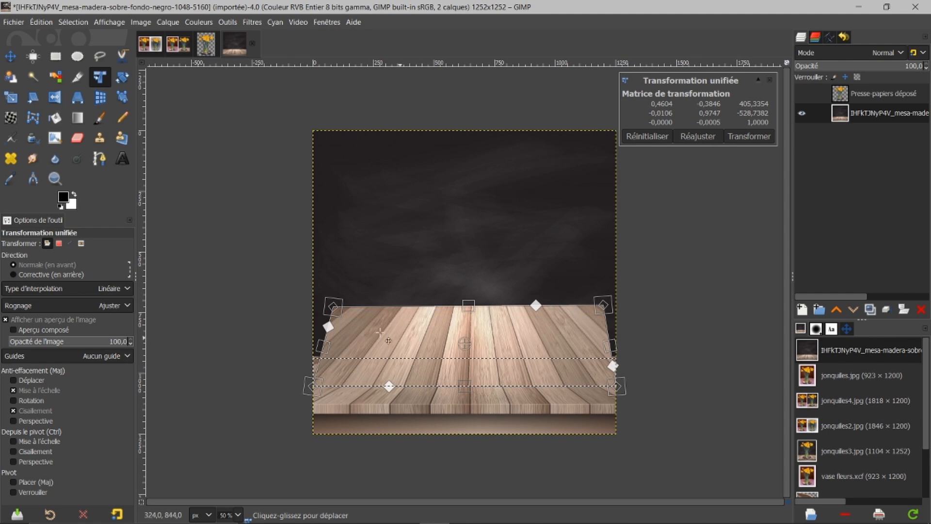
pyautogui.moveTo(334, 306); pyautogui.dragTo(339, 305)
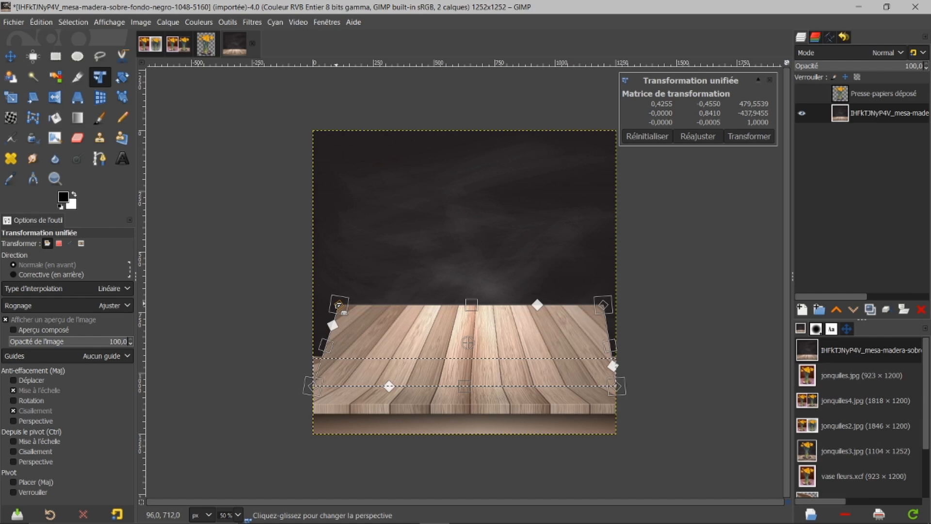
pyautogui.moveTo(338, 305); pyautogui.dragTo(332, 304)
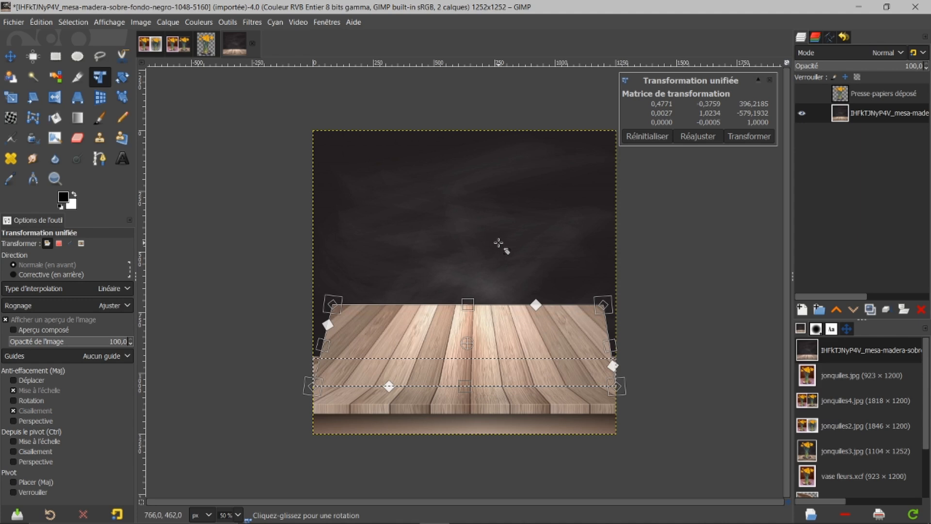
# - Lower the planks' back edge to slightly above the original table edge, apply the transform and convert the floating selection to a new layer
pyautogui.press('shift')
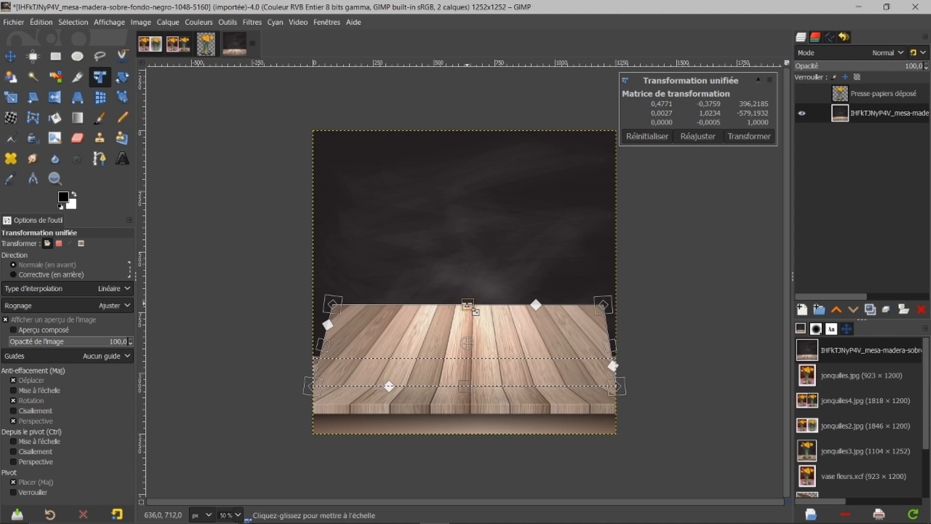
pyautogui.moveTo(468, 305); pyautogui.dragTo(467, 347)
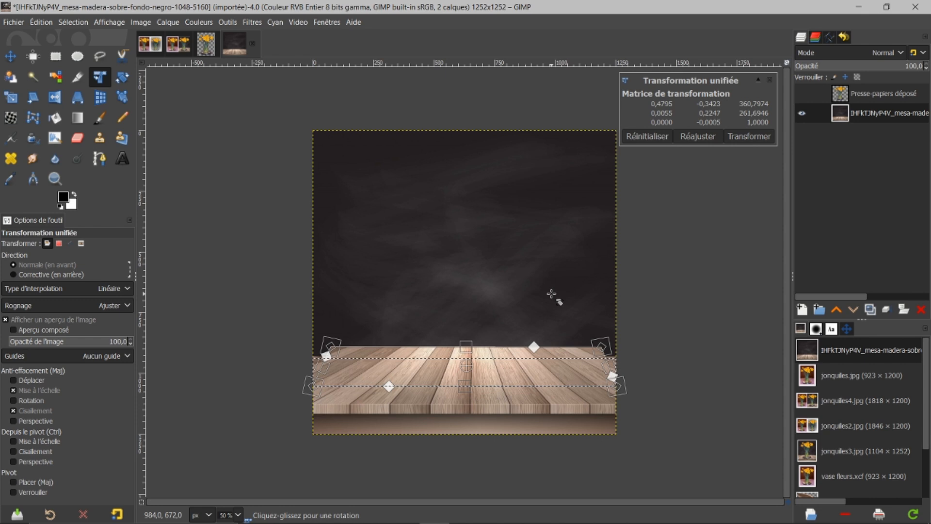
pyautogui.click(733, 137)
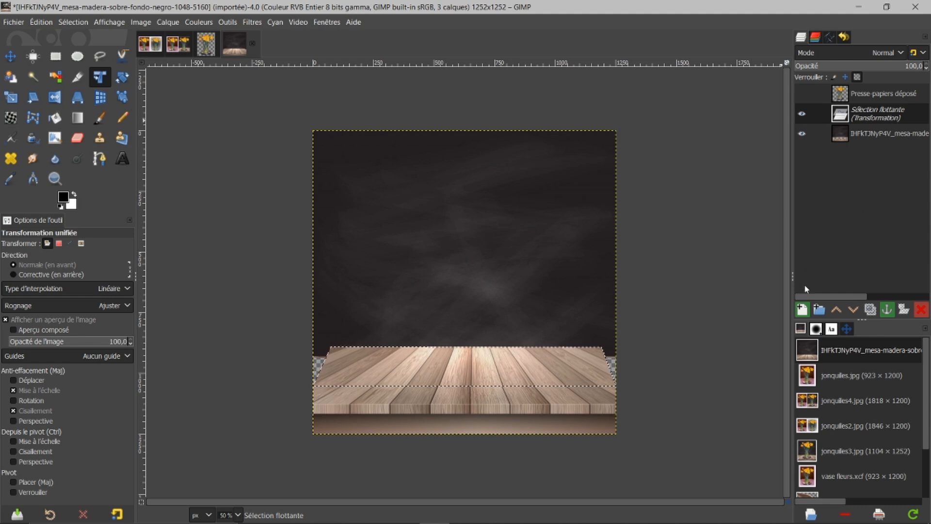
pyautogui.click(802, 310)
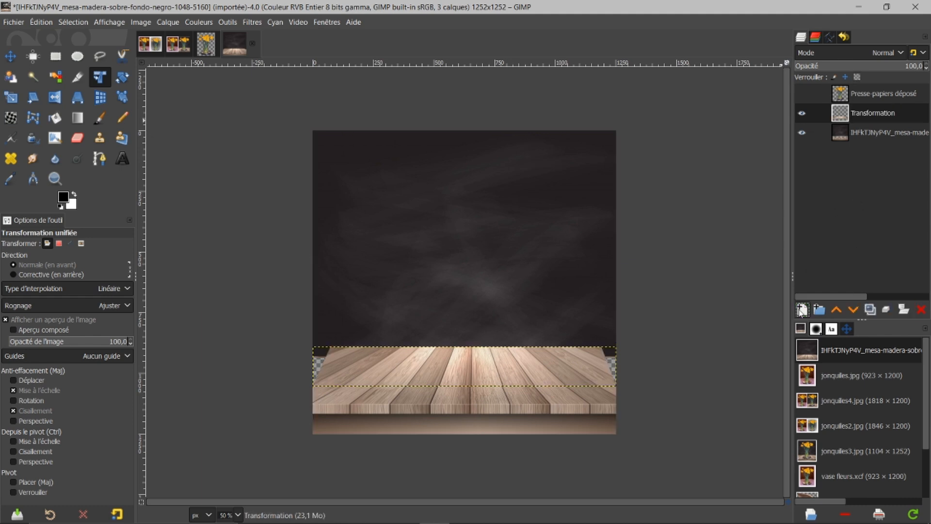
# - Raise both back corners of the Transformation layer's planks and bring them slightly inward with the Unified Transform tool
pyautogui.click(802, 94)
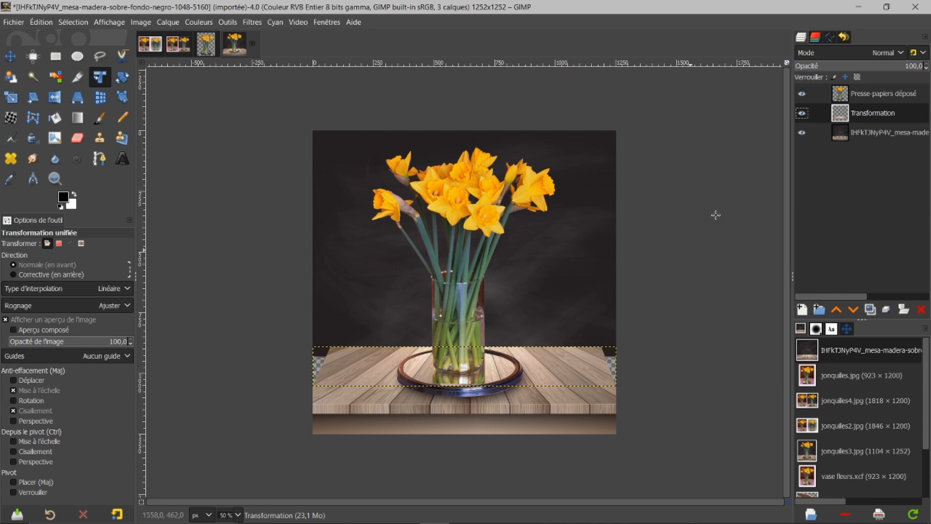
pyautogui.click(802, 94)
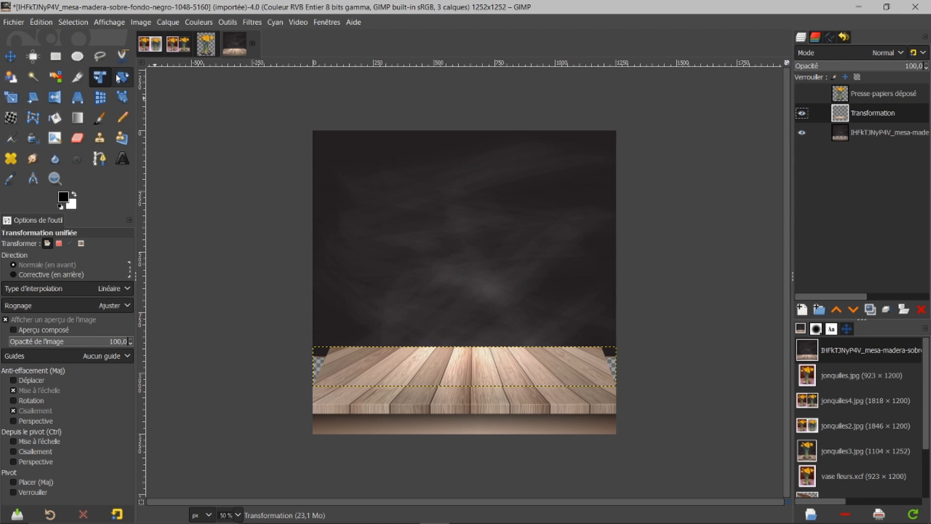
pyautogui.click(455, 368)
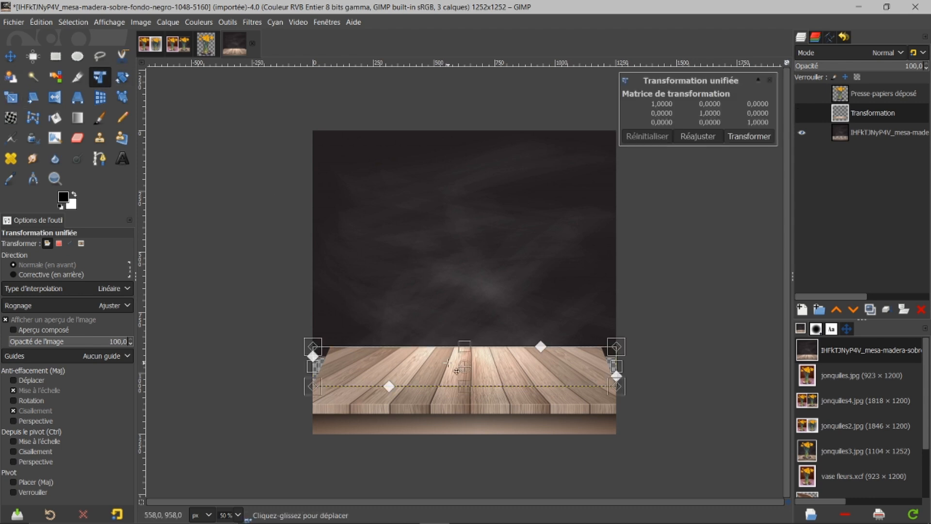
pyautogui.moveTo(616, 348); pyautogui.dragTo(608, 330)
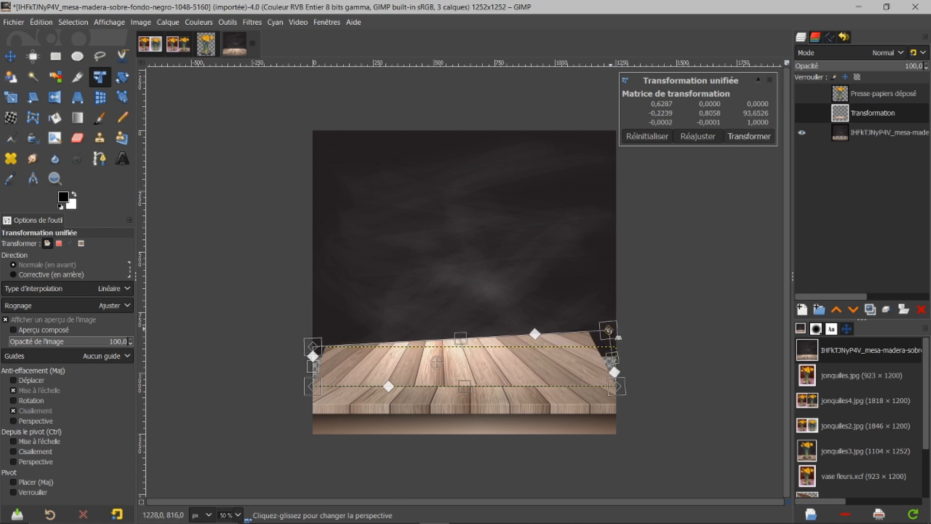
pyautogui.moveTo(314, 345); pyautogui.dragTo(333, 329)
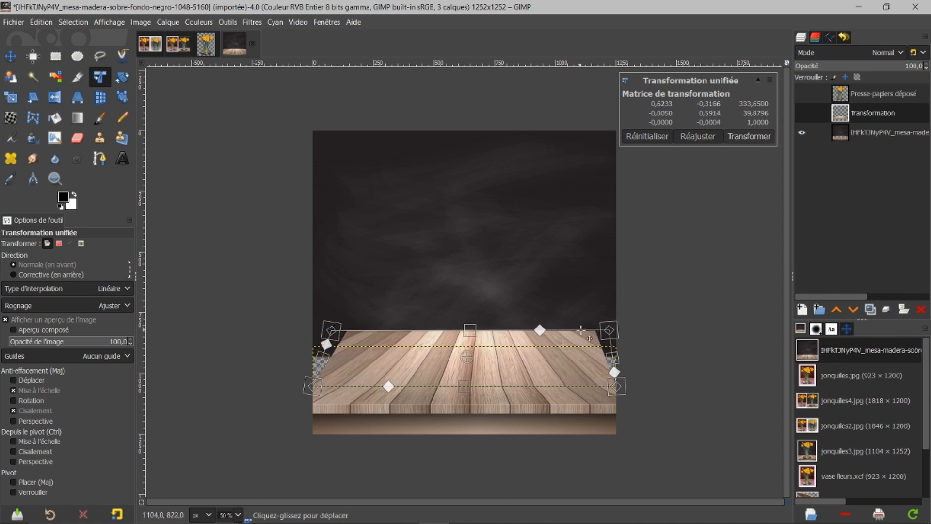
pyautogui.moveTo(609, 330); pyautogui.dragTo(610, 332)
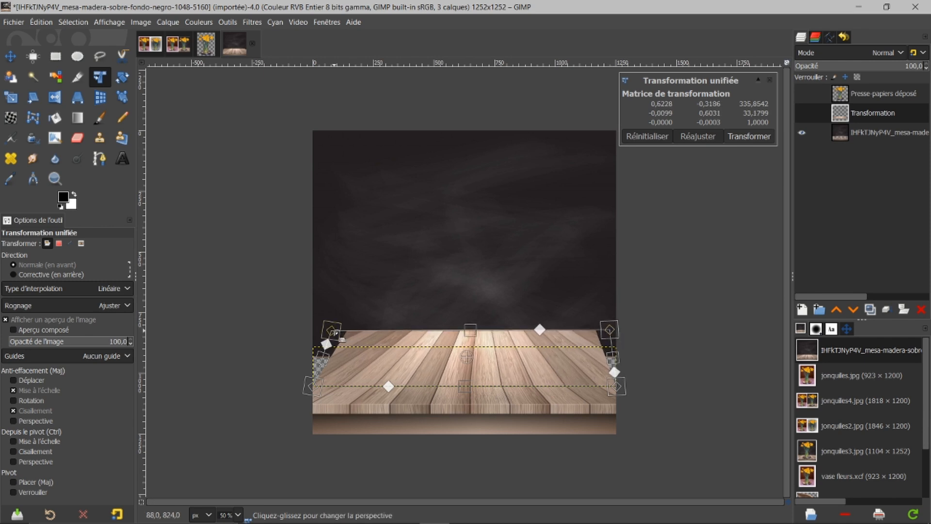
pyautogui.moveTo(331, 331); pyautogui.dragTo(324, 331)
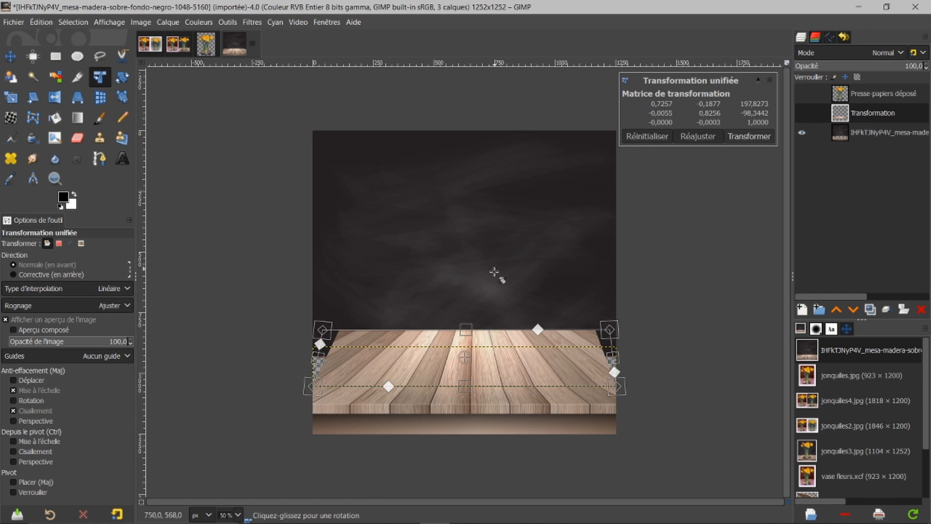
# - Lower the back edge of the reshaped planks to just above its original line and apply the transform
pyautogui.moveTo(465, 330); pyautogui.dragTo(466, 344)
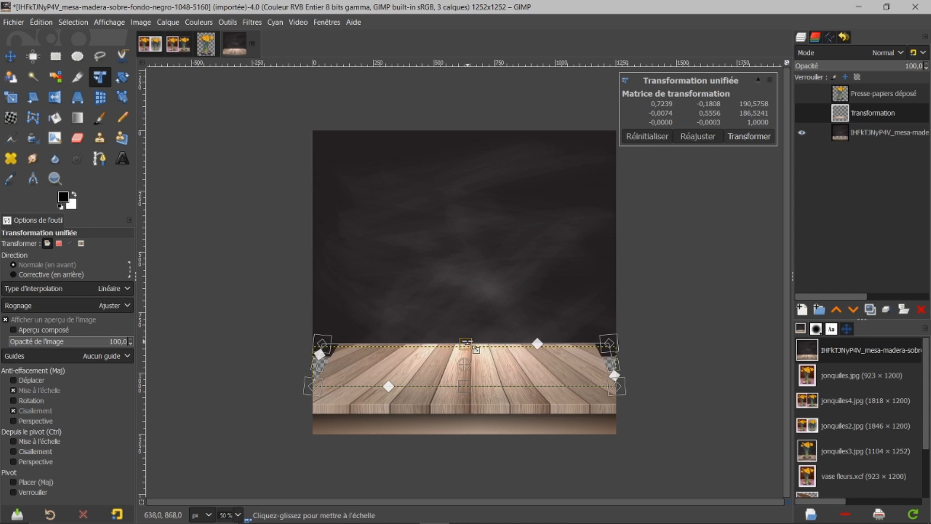
pyautogui.moveTo(466, 343); pyautogui.dragTo(466, 344)
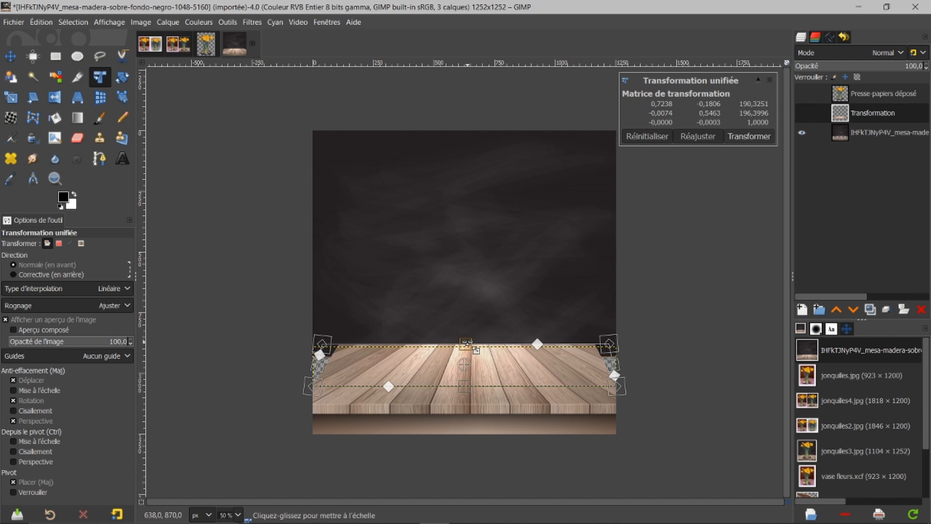
pyautogui.click(750, 137)
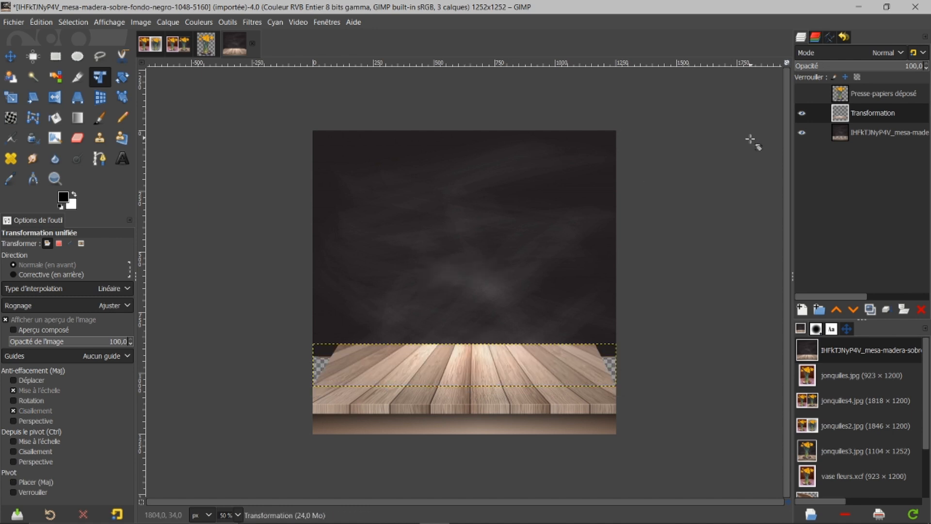
# - Show the flower layer again and move it slightly up and to the right on the tabletop
pyautogui.click(803, 94)
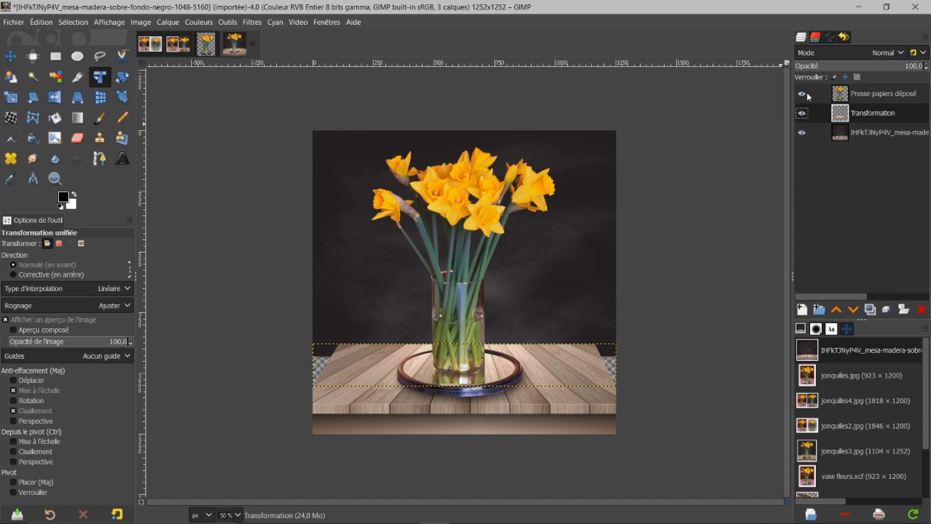
pyautogui.click(840, 136)
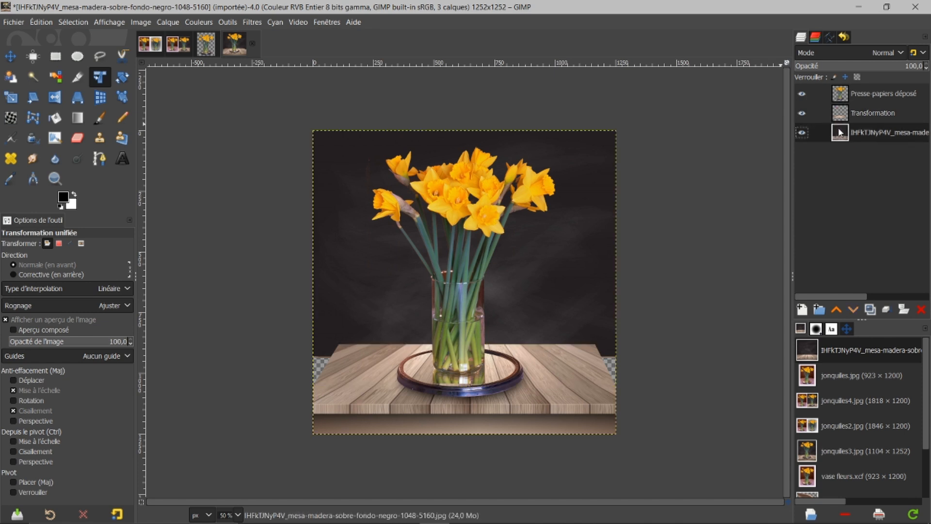
pyautogui.click(843, 98)
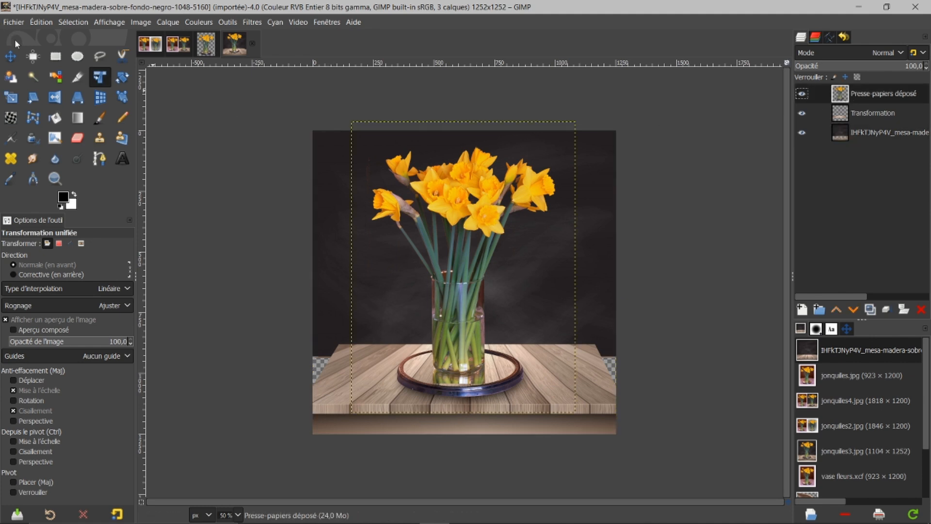
pyautogui.click(11, 56)
pyautogui.moveTo(450, 287); pyautogui.dragTo(452, 284)
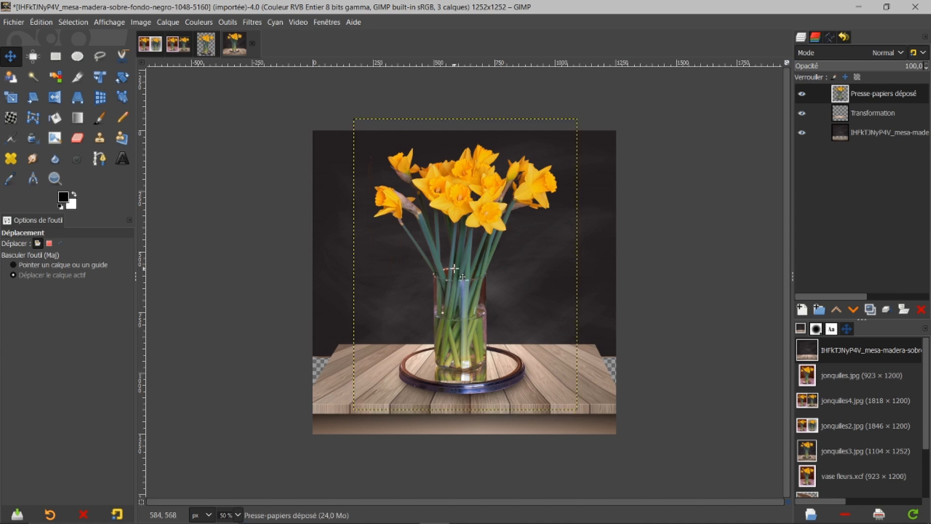
# - Crop the image to 1048 x 1252 px from position 112, 0 so the transparent gaps beside the tabletop are removed
pyautogui.click(840, 136)
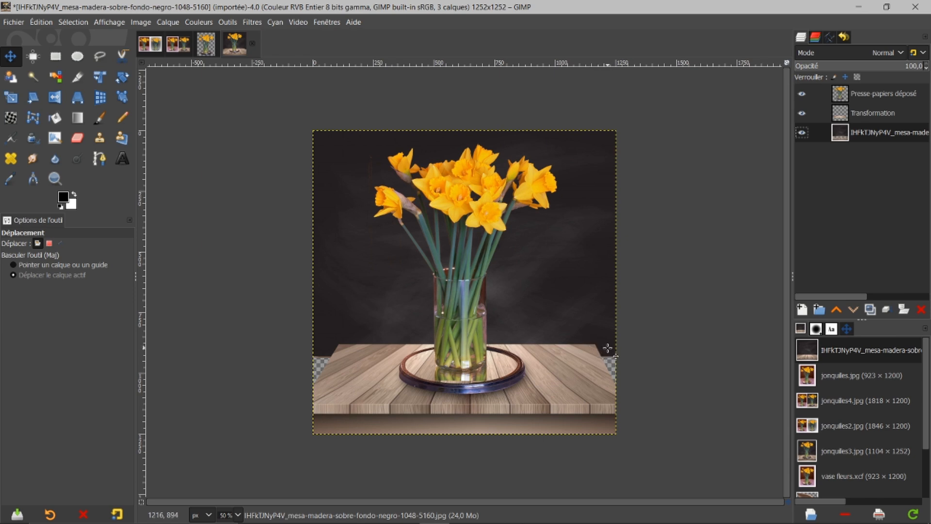
pyautogui.click(76, 77)
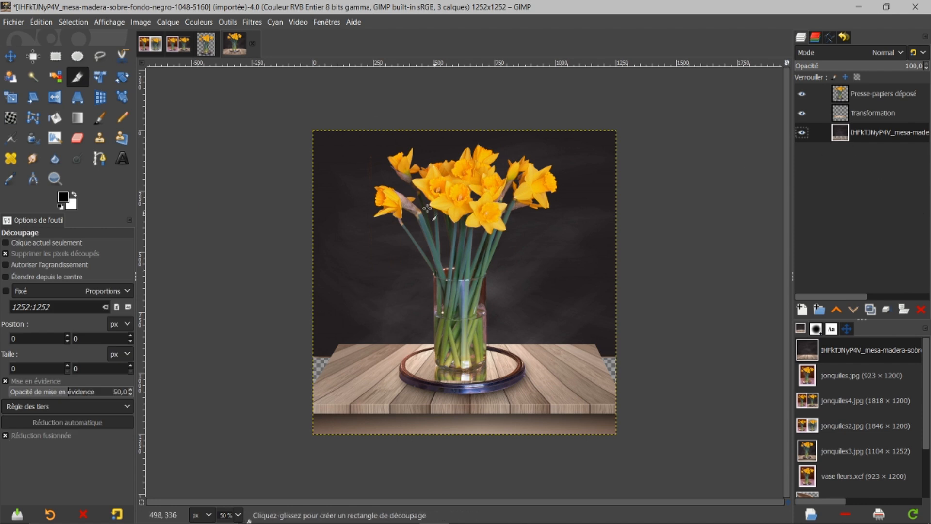
pyautogui.moveTo(343, 135); pyautogui.dragTo(588, 480)
pyautogui.moveTo(469, 146); pyautogui.dragTo(468, 129)
pyautogui.moveTo(357, 288); pyautogui.dragTo(354, 287)
pyautogui.moveTo(577, 289); pyautogui.dragTo(584, 291)
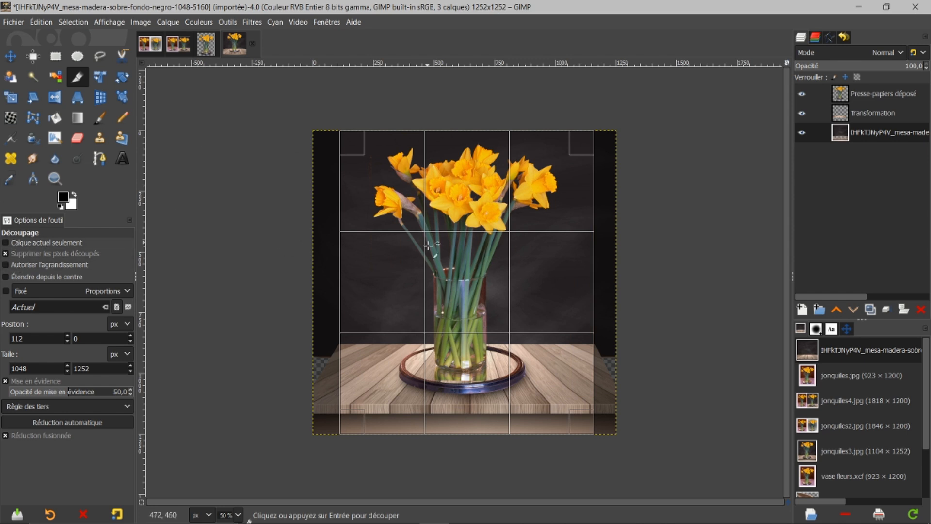
pyautogui.click(450, 262)
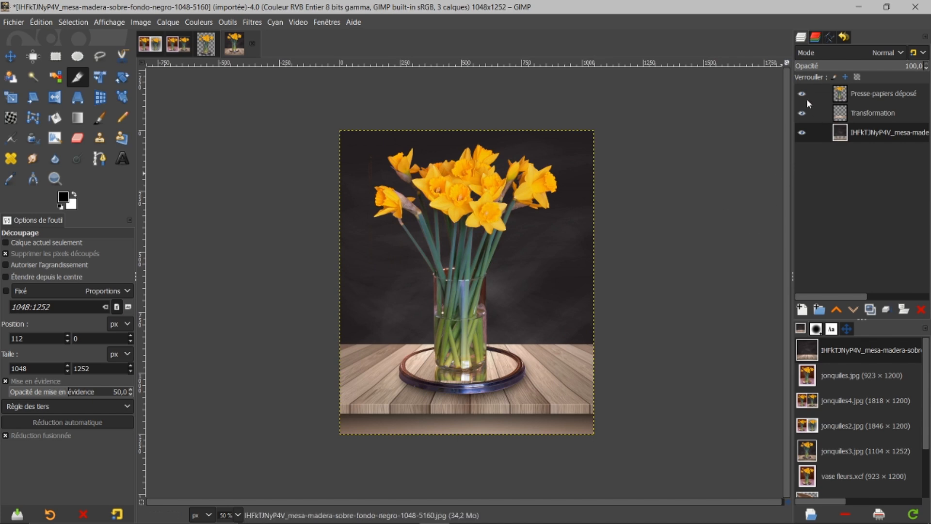
# - Select the tray's inner areas on both sides of the vase on the flower layer with Fuzzy Select at threshold 10
pyautogui.click(802, 132)
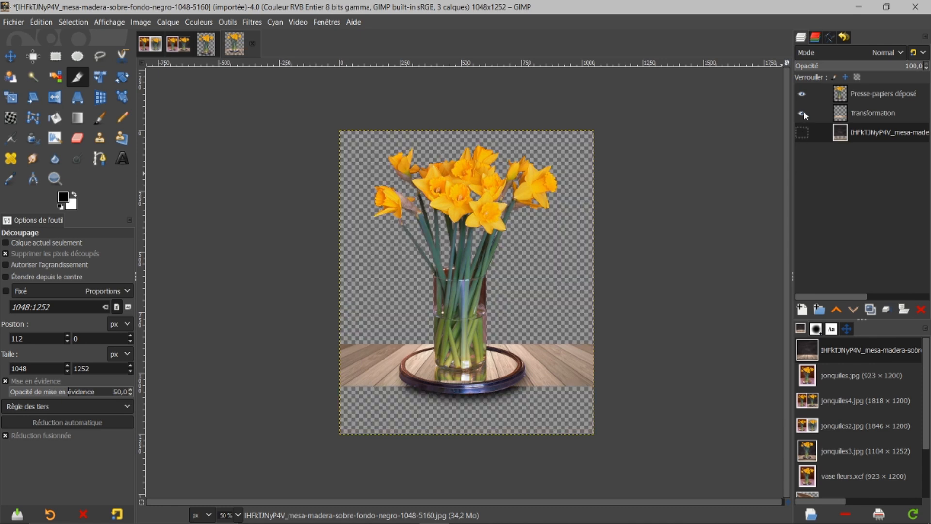
pyautogui.click(803, 113)
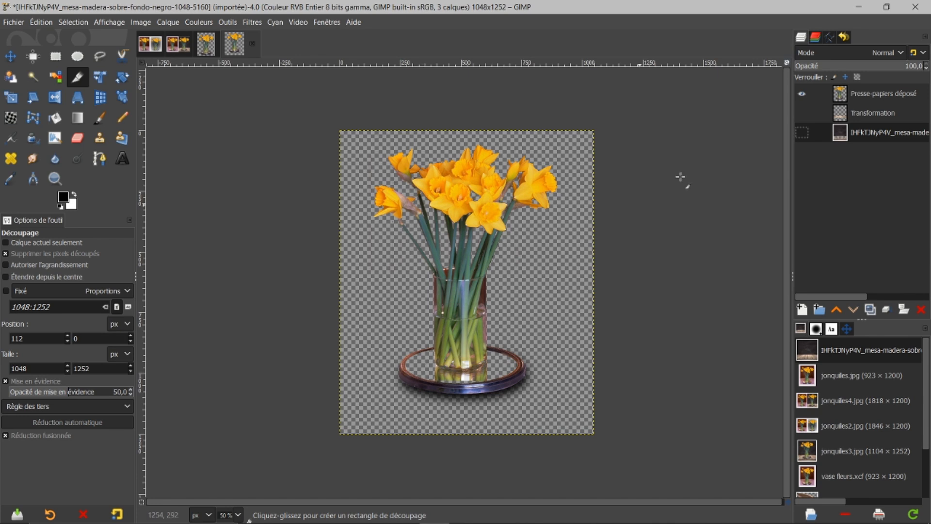
pyautogui.click(847, 95)
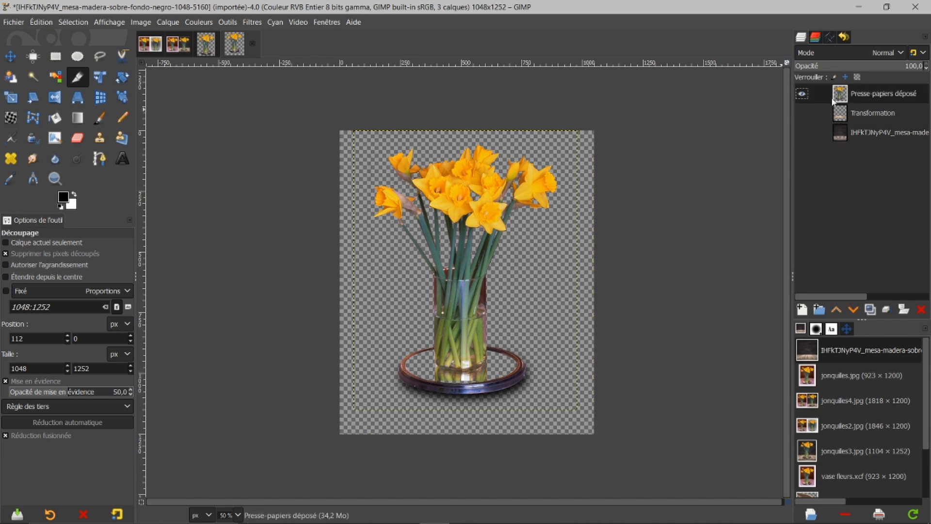
pyautogui.click(803, 113)
pyautogui.click(802, 132)
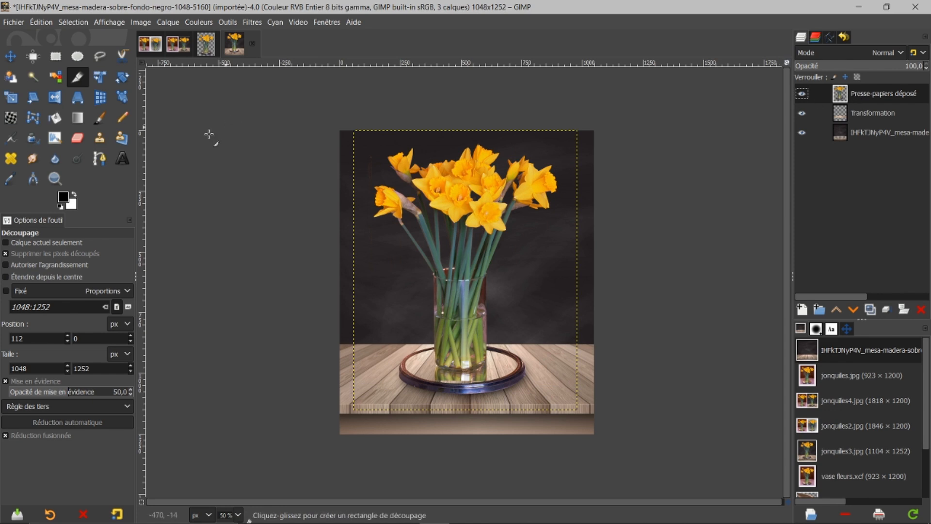
pyautogui.click(32, 77)
pyautogui.click(495, 363)
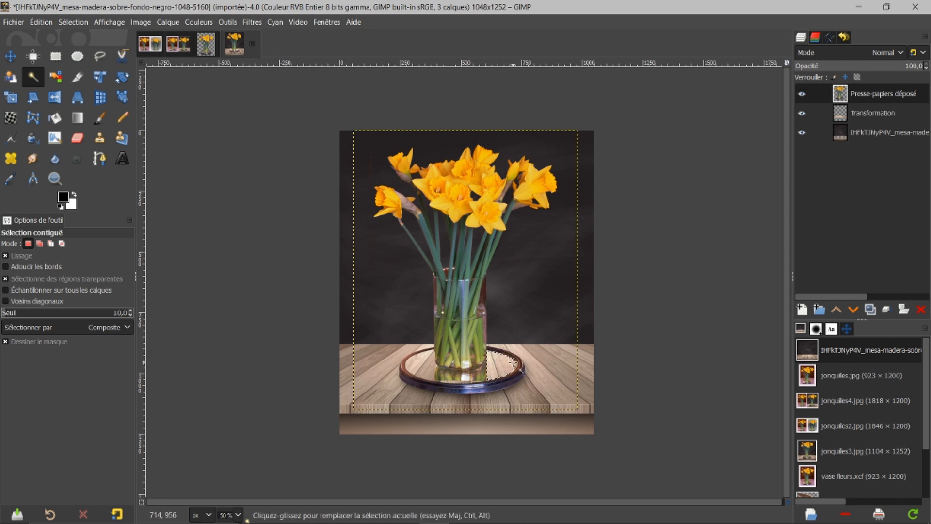
pyautogui.press('shift')
pyautogui.keyDown('shift'); pyautogui.click(423, 365); pyautogui.keyUp('shift')
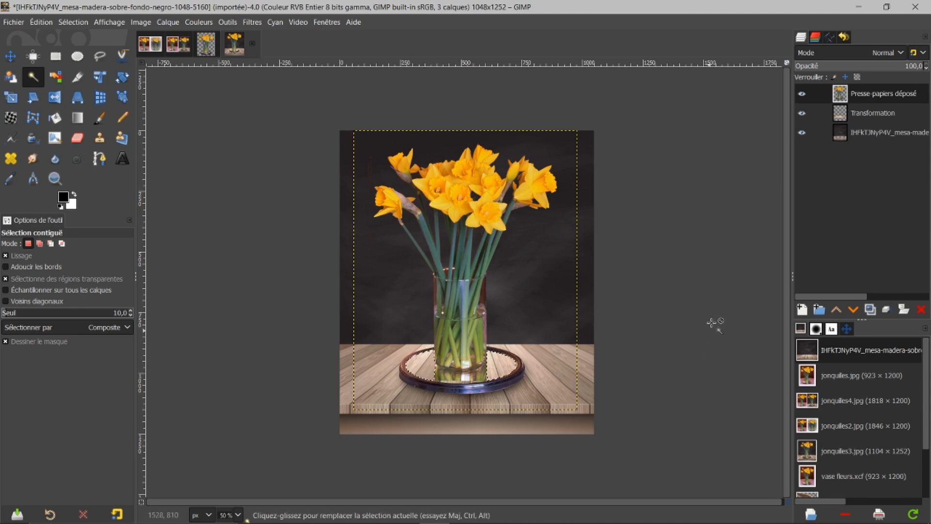
# - Hide the flower and background layers, cut the selected areas from the Transformation layer and paste them as a new layer
pyautogui.click(802, 93)
pyautogui.click(802, 133)
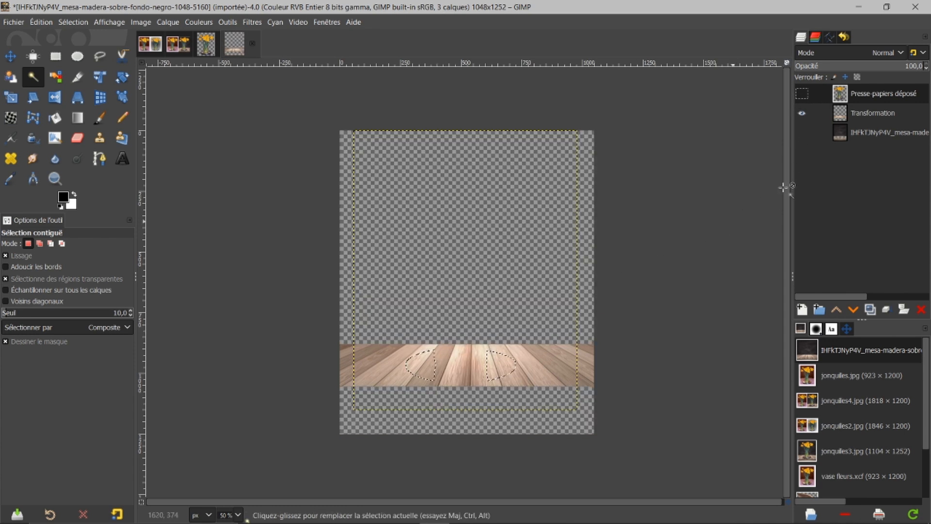
pyautogui.click(855, 118)
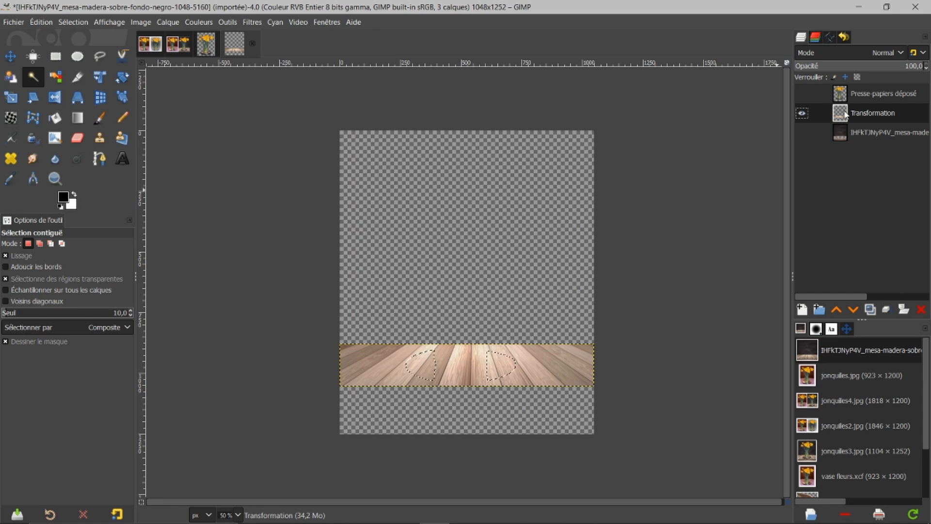
pyautogui.hotkey('ctrl', 'x')
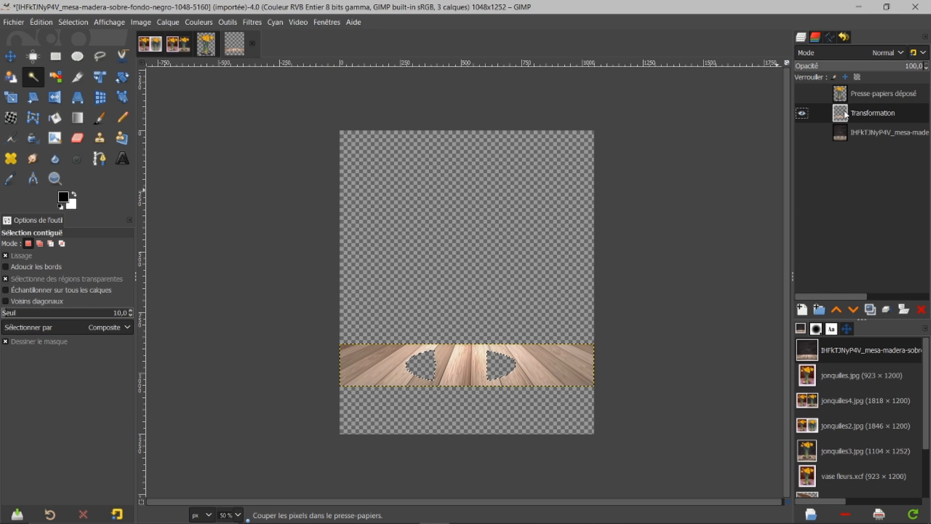
pyautogui.hotkey('ctrl', 'v')
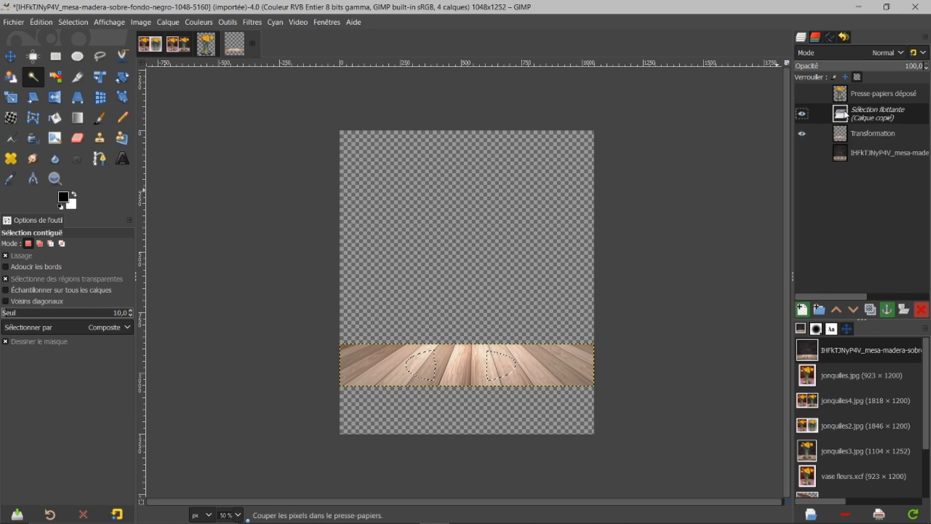
pyautogui.click(803, 309)
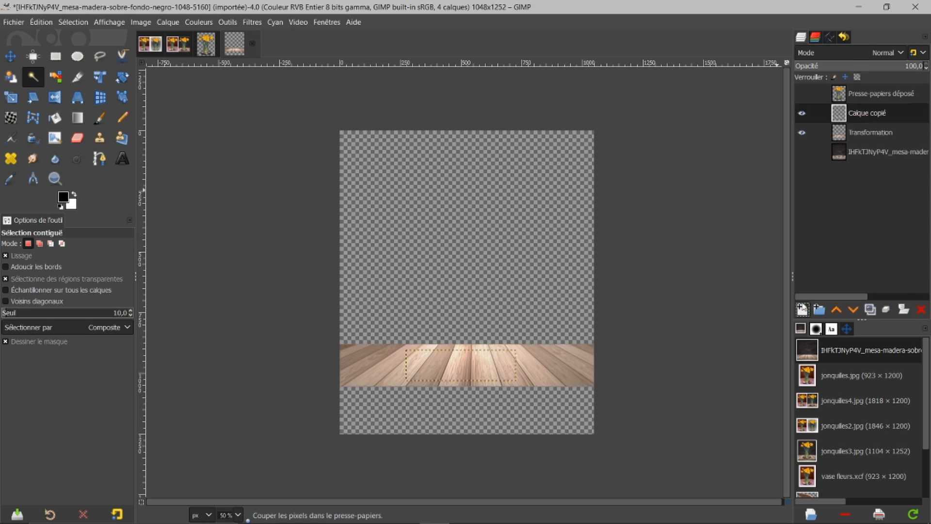
# - Check the pasted plank pieces on their own, and make the planks, flower and background layers visible again
pyautogui.click(801, 132)
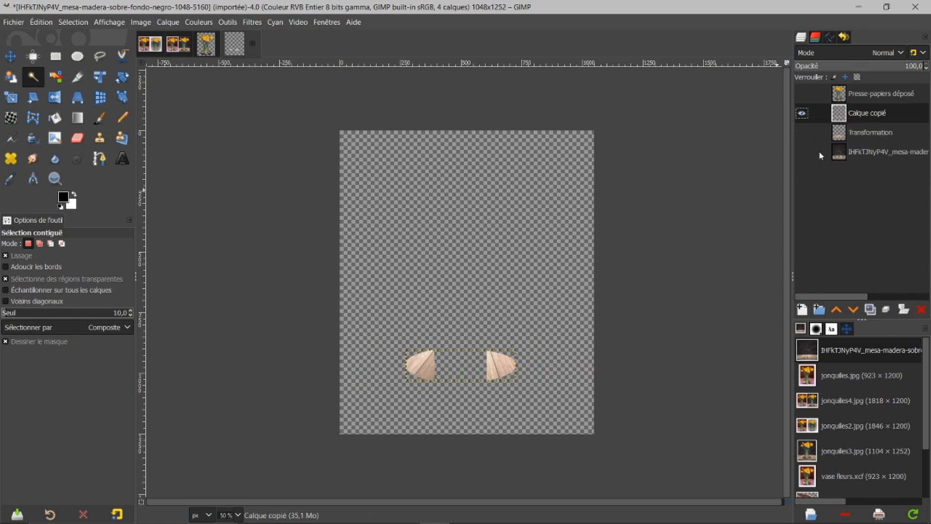
pyautogui.click(806, 132)
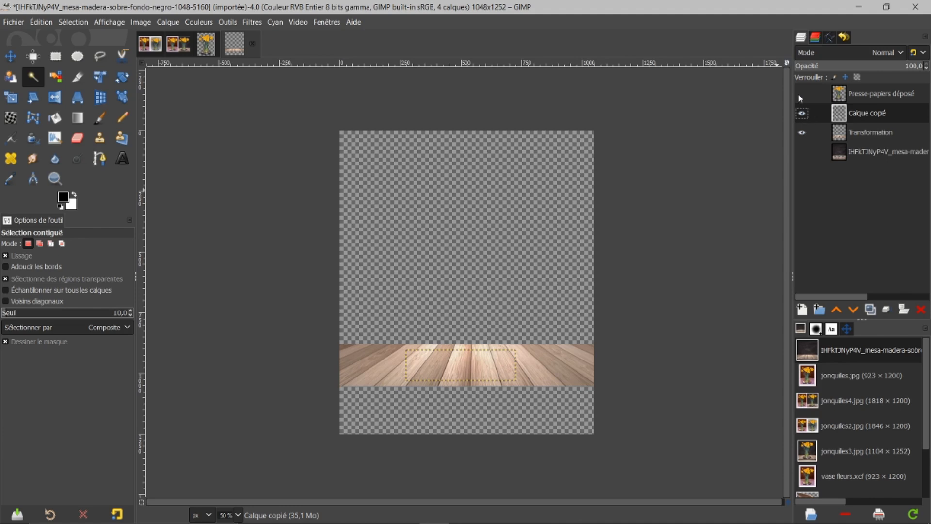
pyautogui.click(802, 94)
pyautogui.click(803, 152)
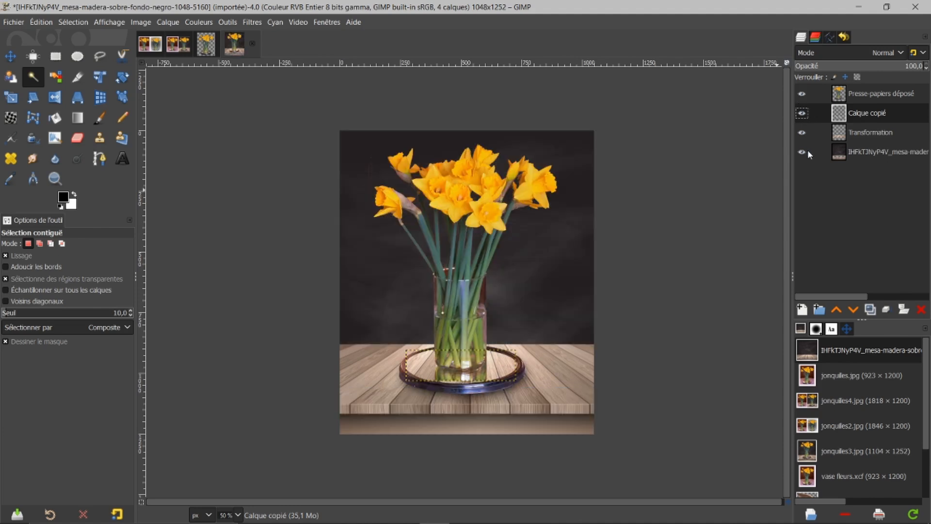
# - Load a selection from the alpha of the pasted plank pieces layer and make the Transformation layer active
pyautogui.rightClick(838, 114)
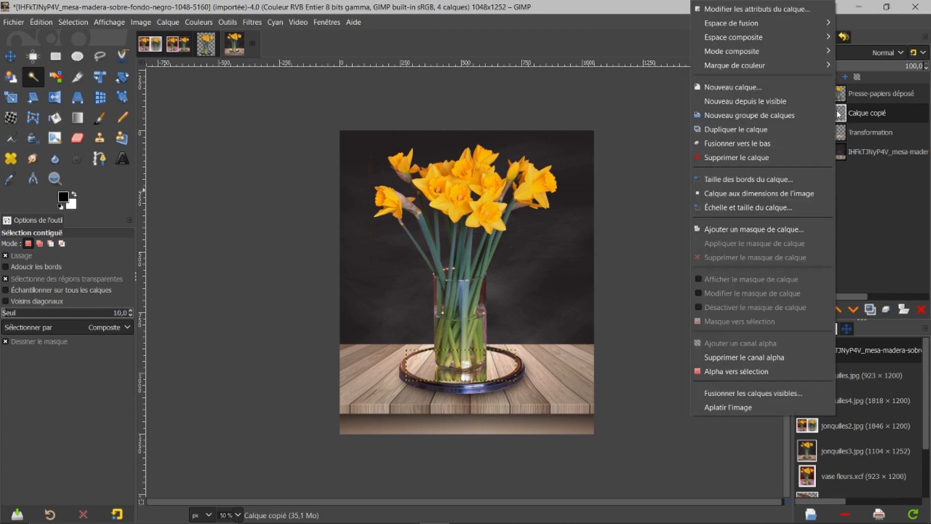
pyautogui.click(723, 373)
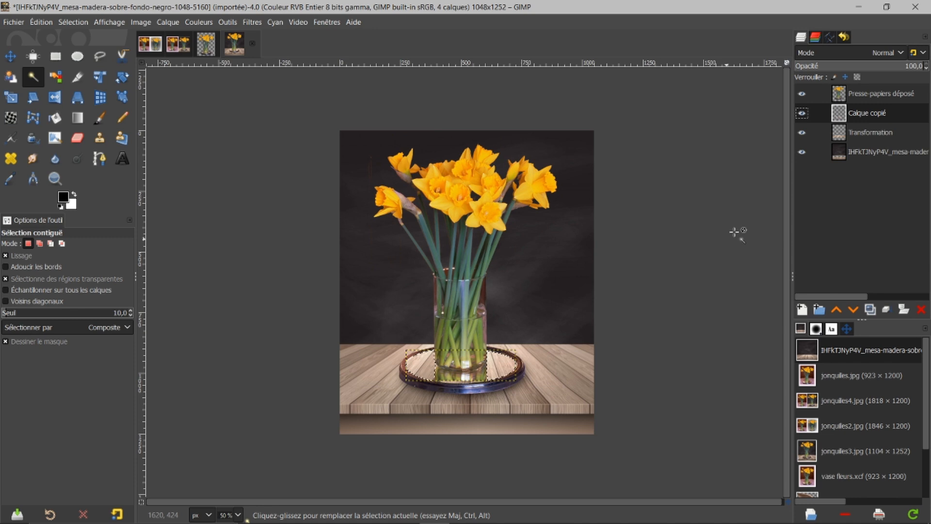
pyautogui.click(840, 135)
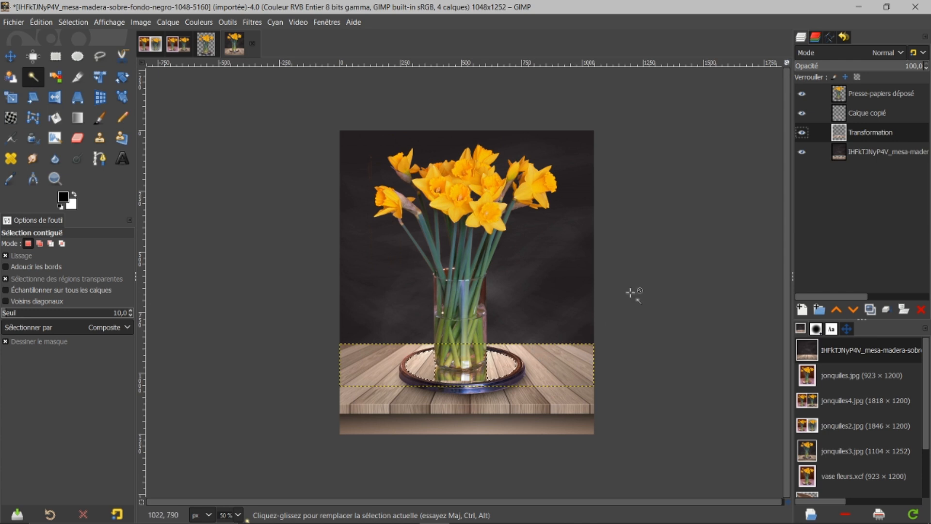
# - Check the Transformation layer on its own, restore the other layers and add a new layer above Transformation
pyautogui.keyDown('shift'); pyautogui.click(801, 134); pyautogui.keyUp('shift')
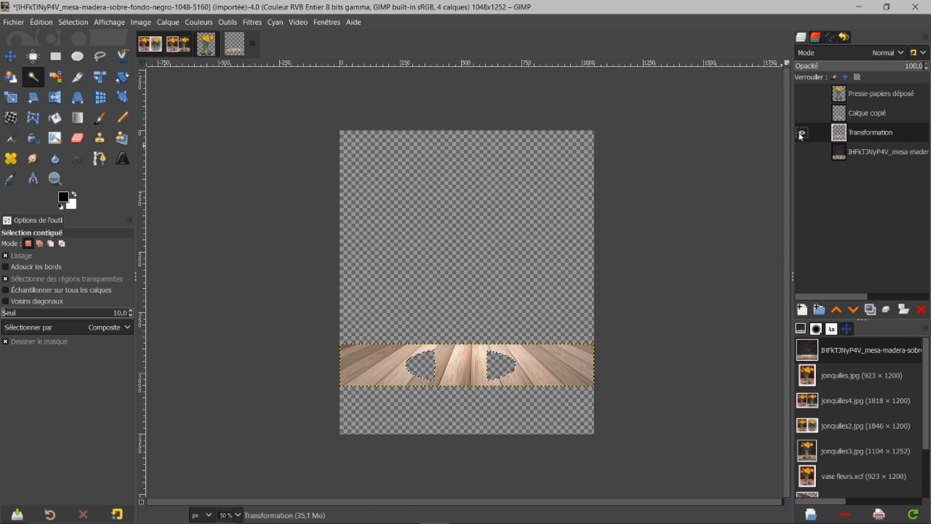
pyautogui.keyDown('shift'); pyautogui.click(801, 134); pyautogui.keyUp('shift')
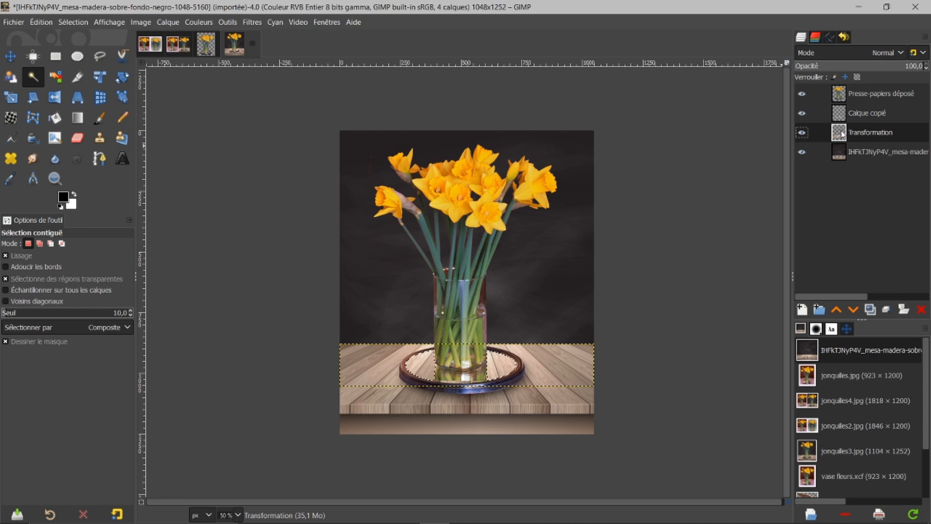
pyautogui.click(802, 311)
pyautogui.click(854, 448)
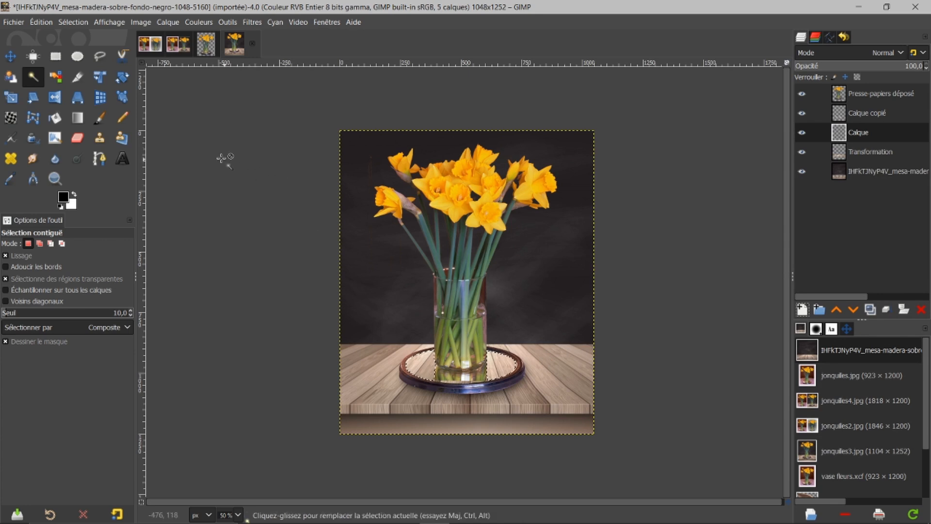
# - Fill the selected tray areas with black on the new layer using Bucket Fill and clear the selection
pyautogui.click(55, 119)
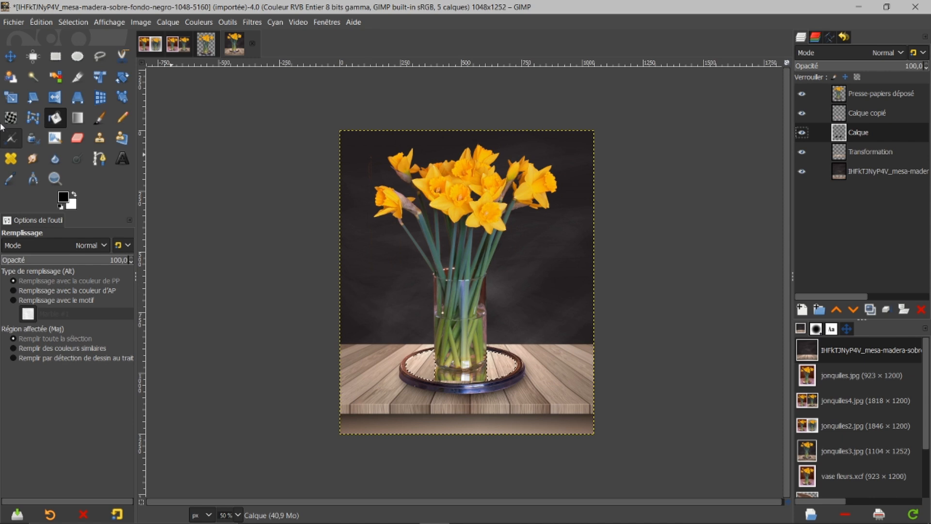
pyautogui.click(71, 22)
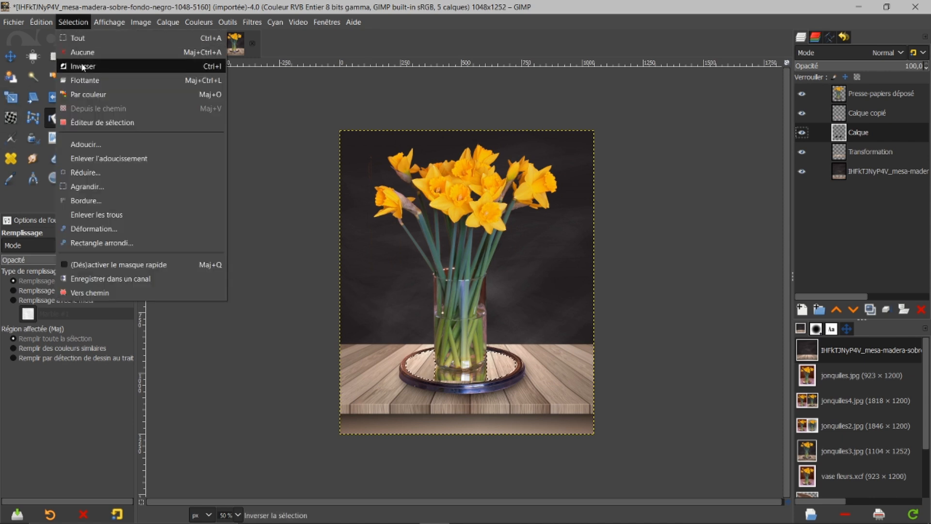
pyautogui.click(83, 58)
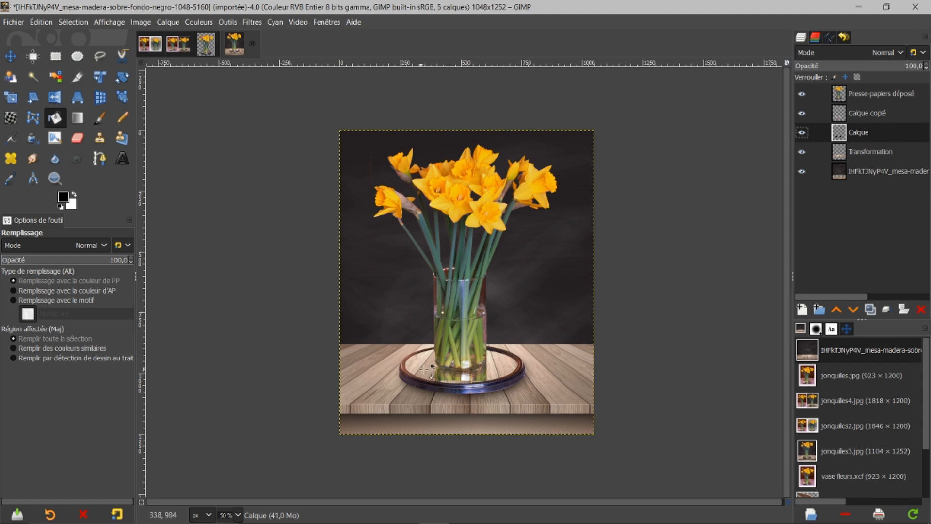
# - Compare the tray with the pasted plank pieces layer hidden and shown, and set that layer's opacity to 35
pyautogui.click(802, 109)
pyautogui.click(803, 112)
pyautogui.click(803, 112)
pyautogui.click(803, 111)
pyautogui.click(841, 117)
pyautogui.click(801, 112)
pyautogui.click(801, 112)
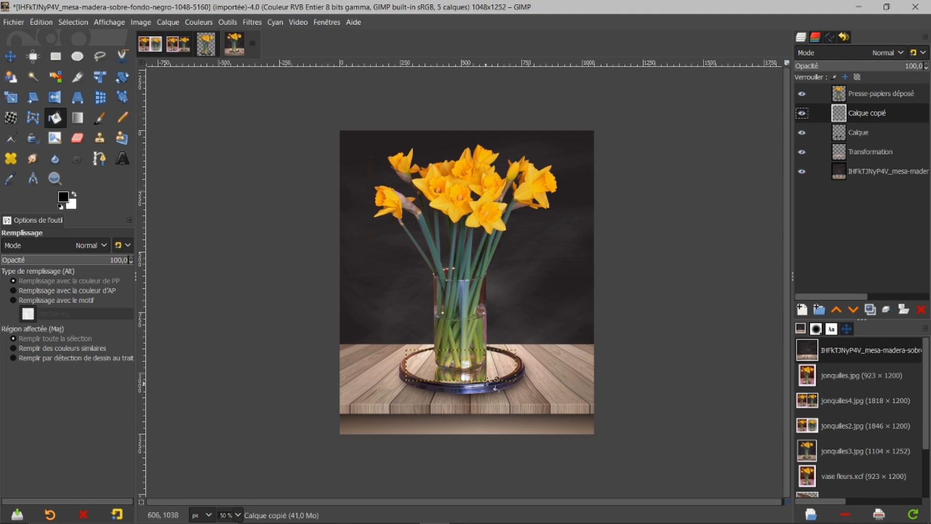
pyautogui.click(885, 67)
pyautogui.moveTo(886, 67); pyautogui.dragTo(840, 68)
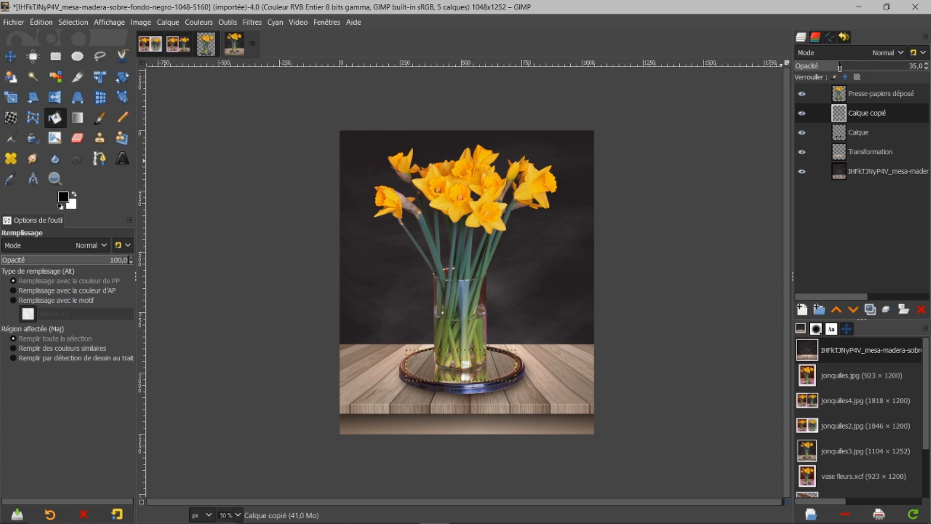
# - Make the wooden table background layer active
pyautogui.keyDown('alt'); pyautogui.click(837, 175); pyautogui.keyUp('alt')
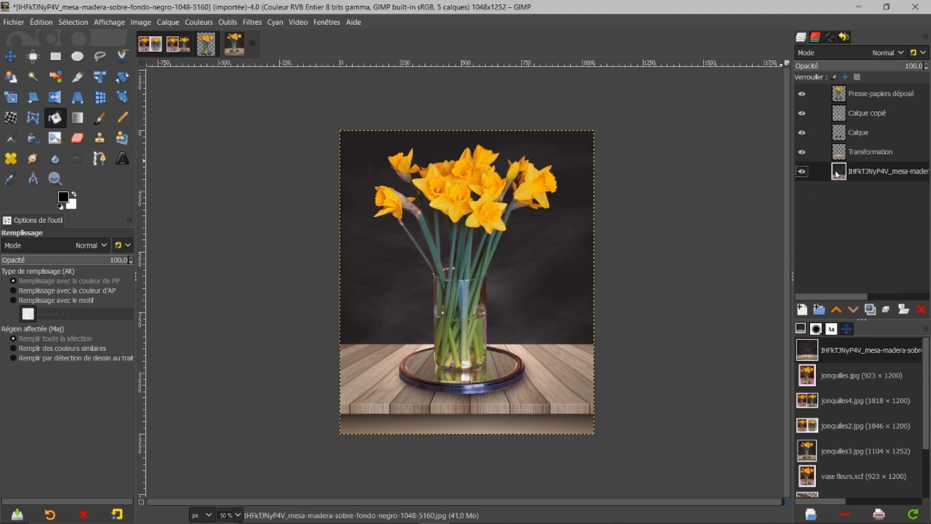